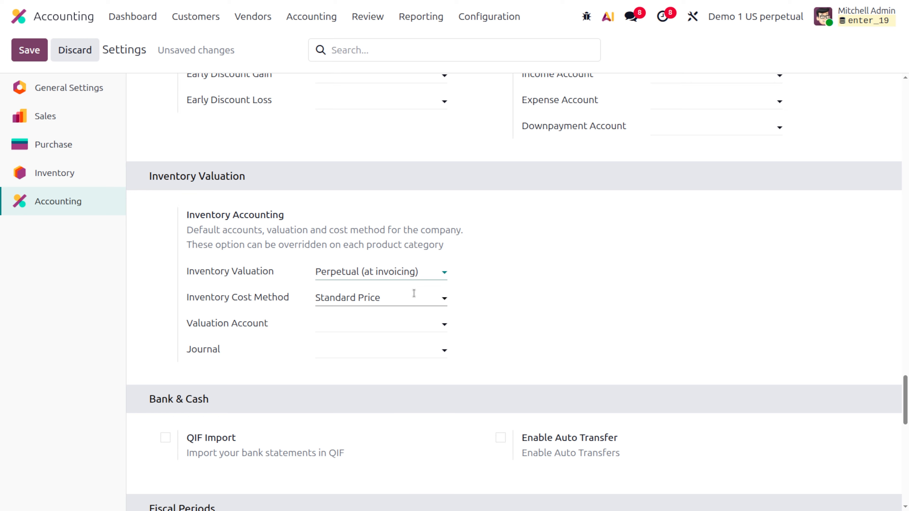
Set the inventory cost method to Average Cost (AVCO) and start creating the valuation account 110100 Inventory Valuation with its full details form.
click(416, 297)
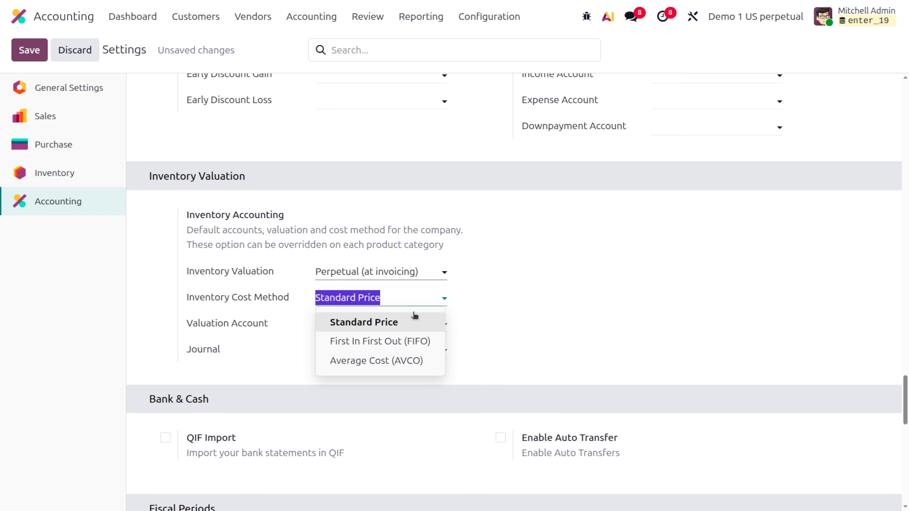
click(422, 361)
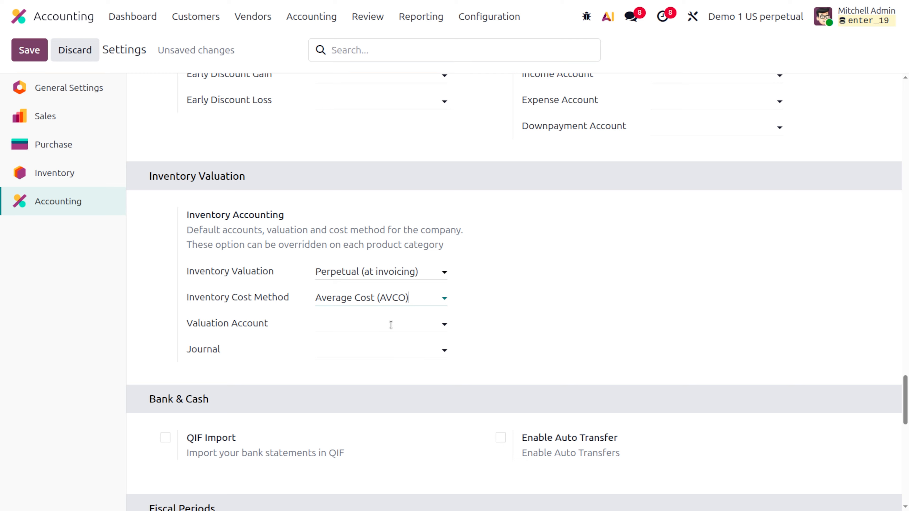
click(377, 321)
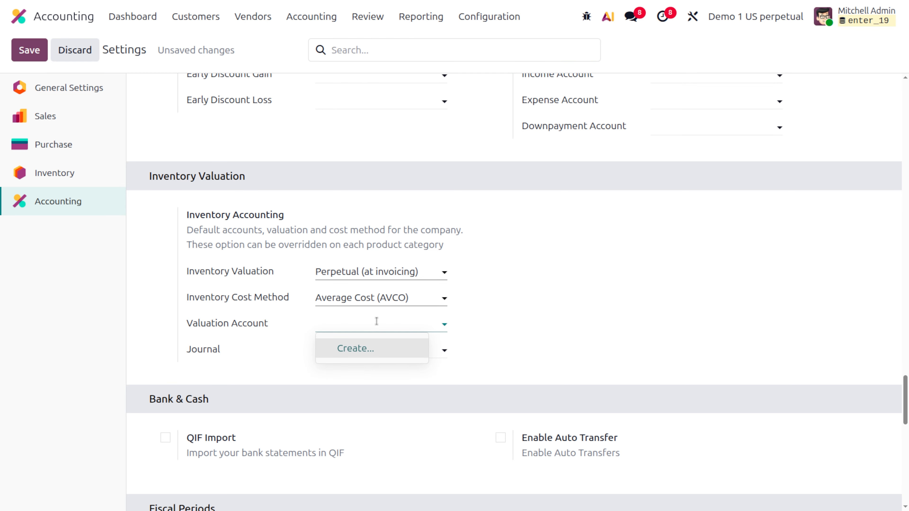
scroll(360, 287, down, 1)
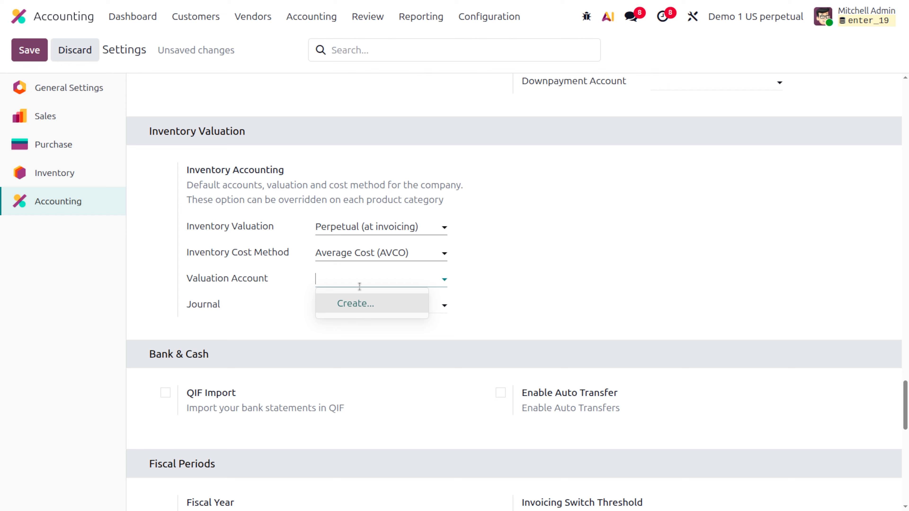
text(1101)
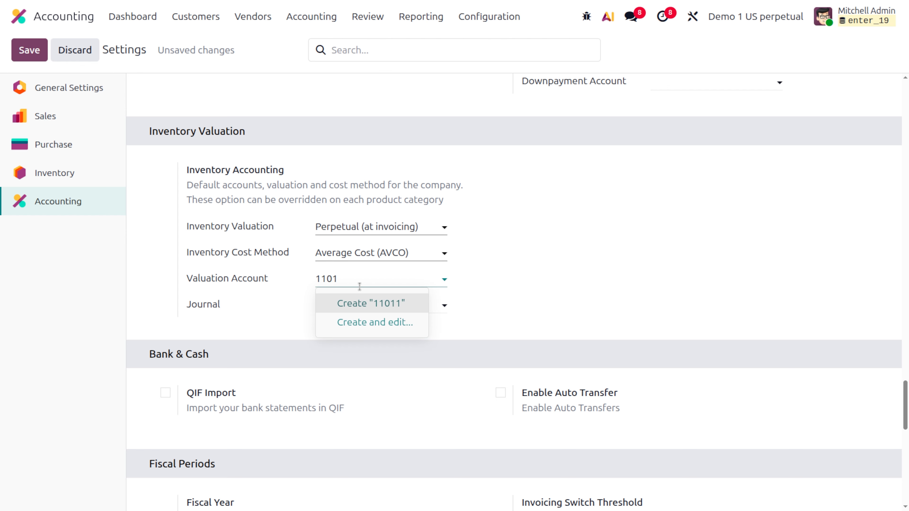
text(100 Inve)
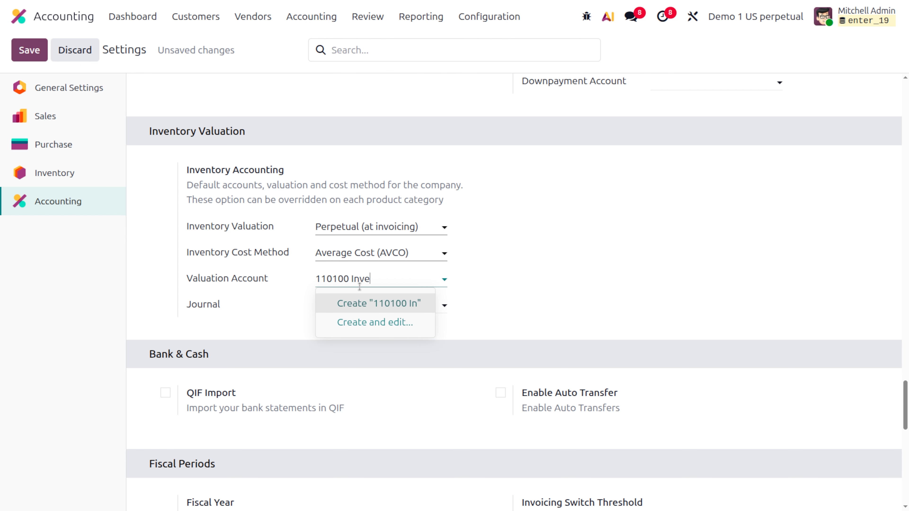
text(n)
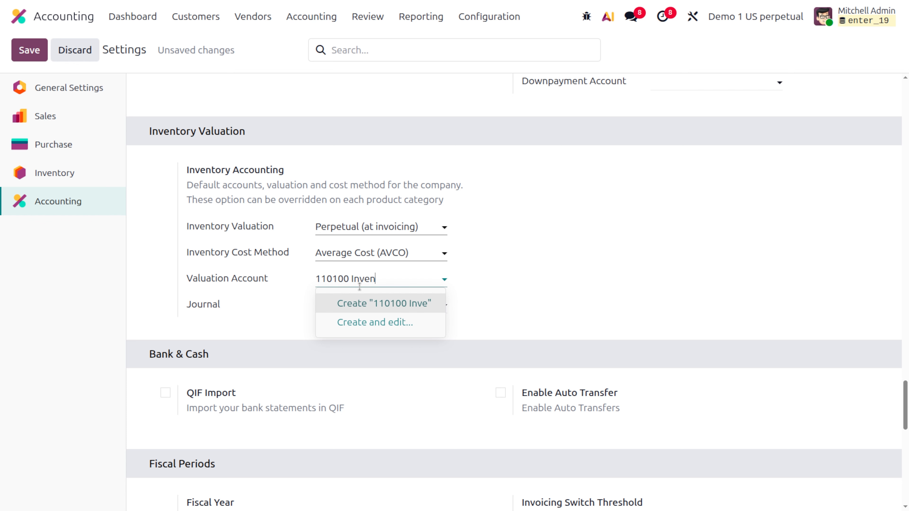
text(tory Valuation)
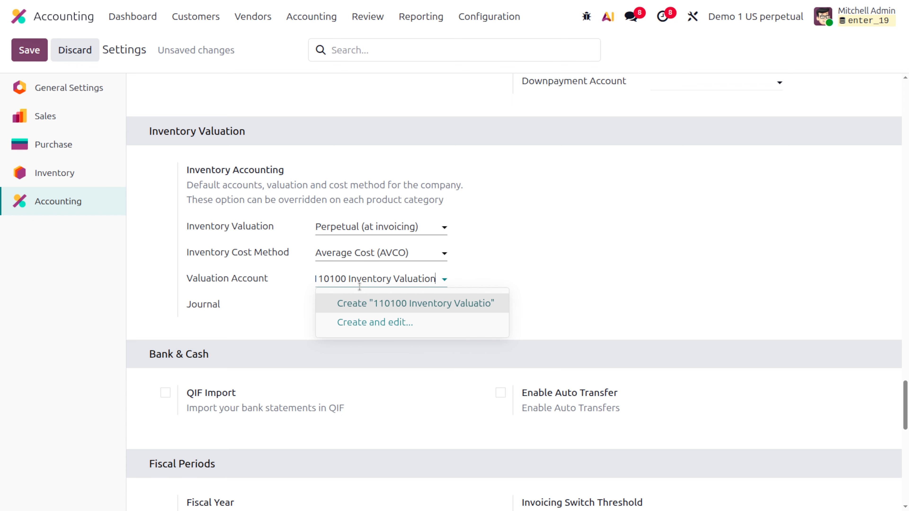
click(377, 327)
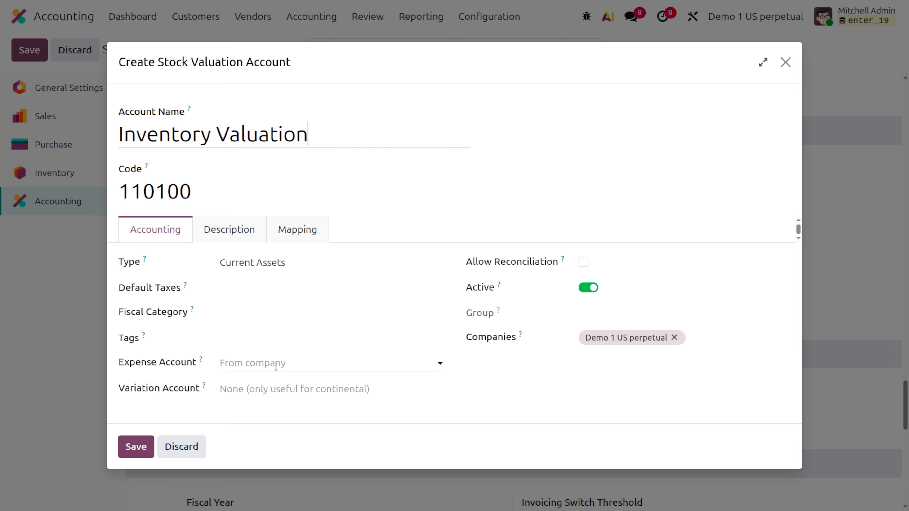
Start creating the valuation account's expense account as 600001 Expense valuation adjustment, with its details open for editing.
click(249, 364)
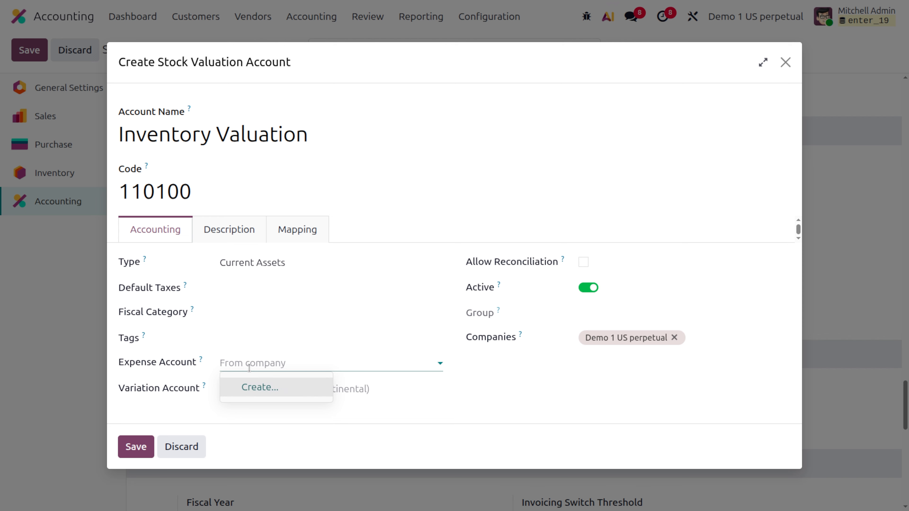
text(60000)
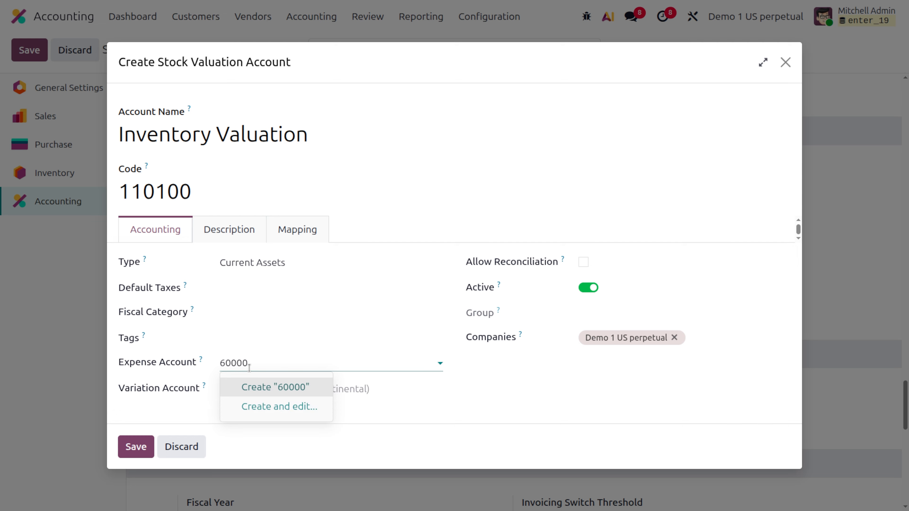
text(01)
key(BackSpace)
click(271, 366)
click(271, 365)
text(Expense)
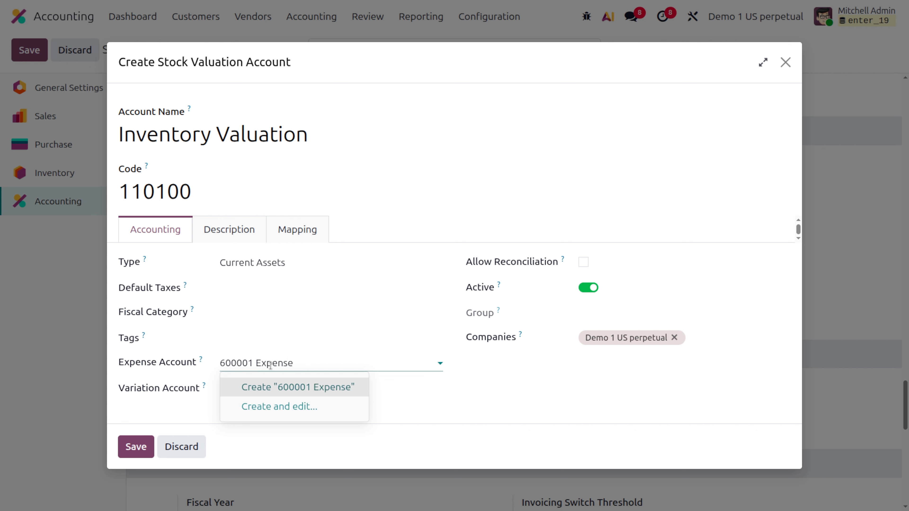
text( valuato)
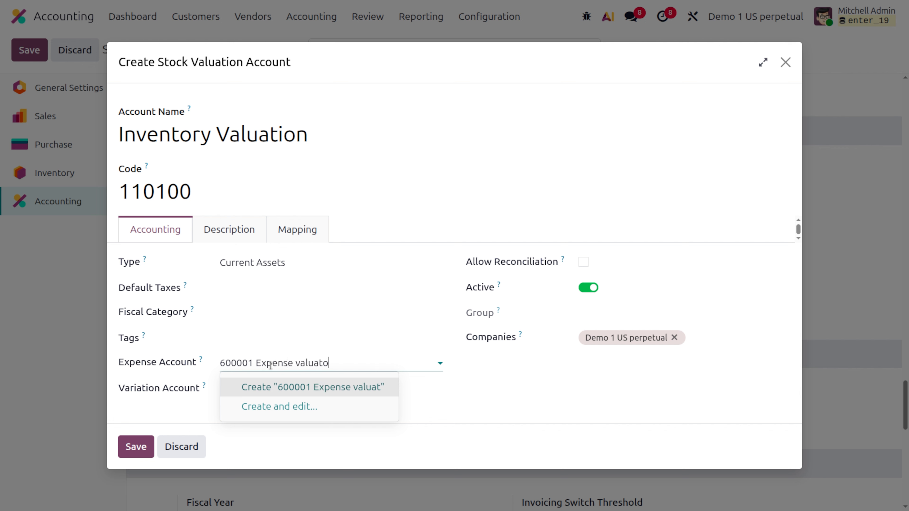
key(BackSpace)
text(ion adjust)
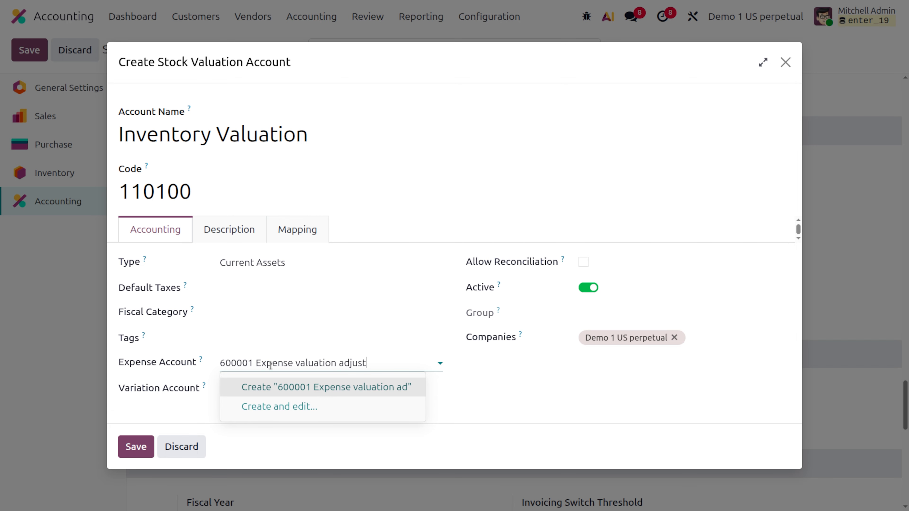
text(ment)
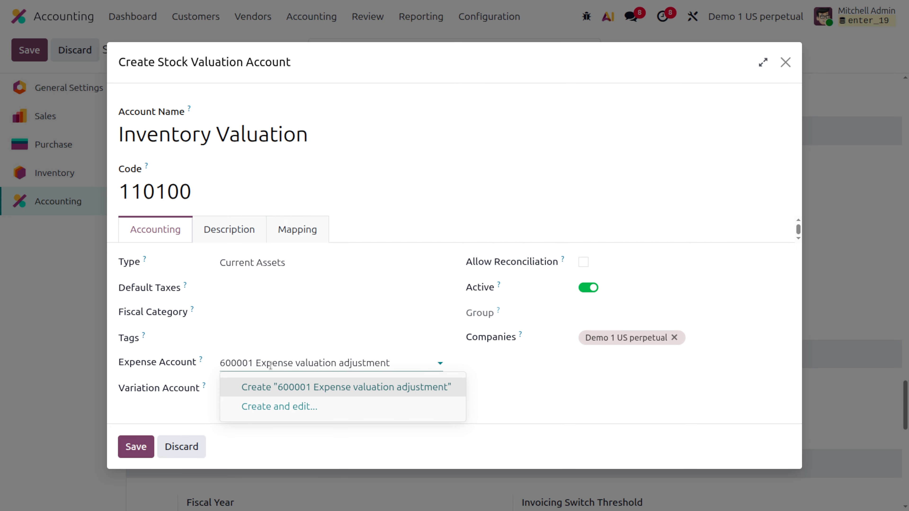
key(Down)
key(Return)
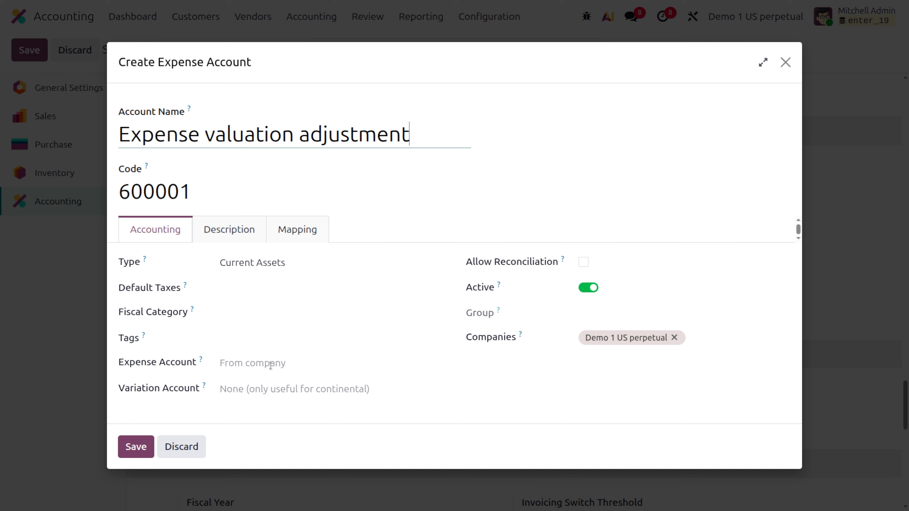
Set the new expense account's type to Expenses and save the account.
click(253, 263)
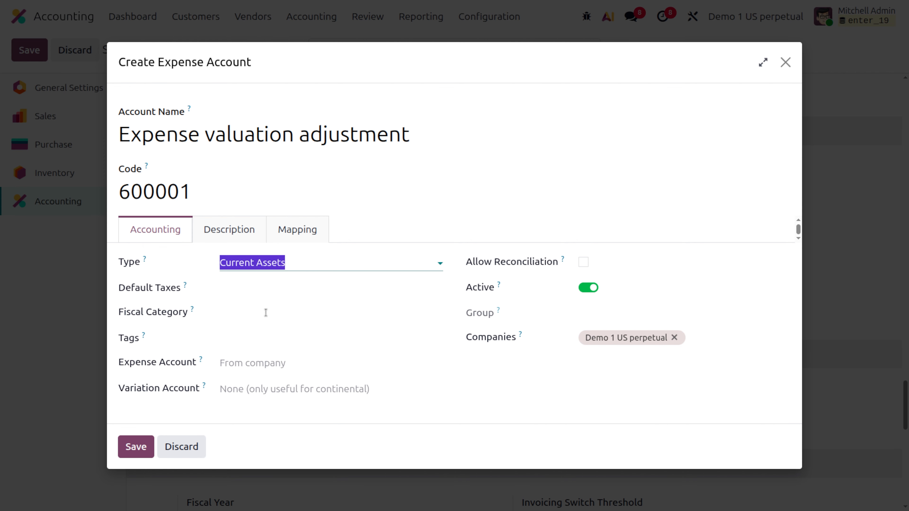
scroll(277, 432, down, 5)
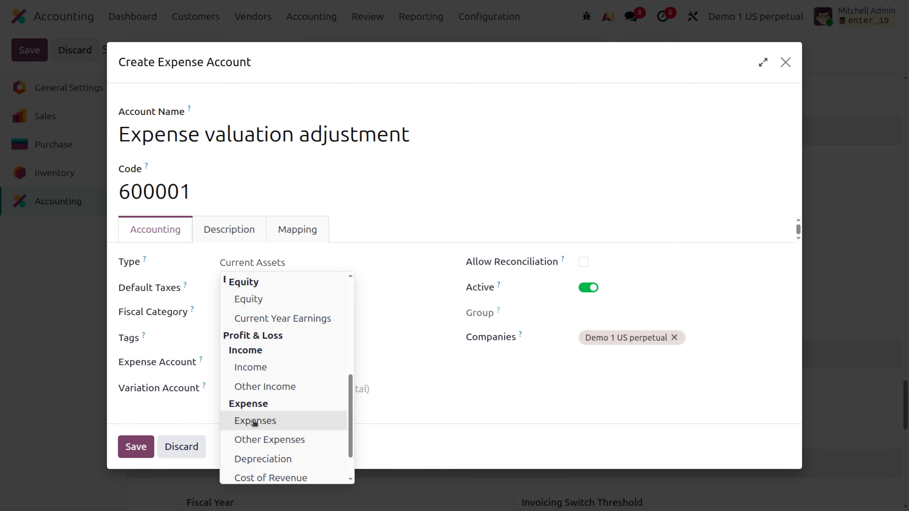
click(254, 421)
click(139, 425)
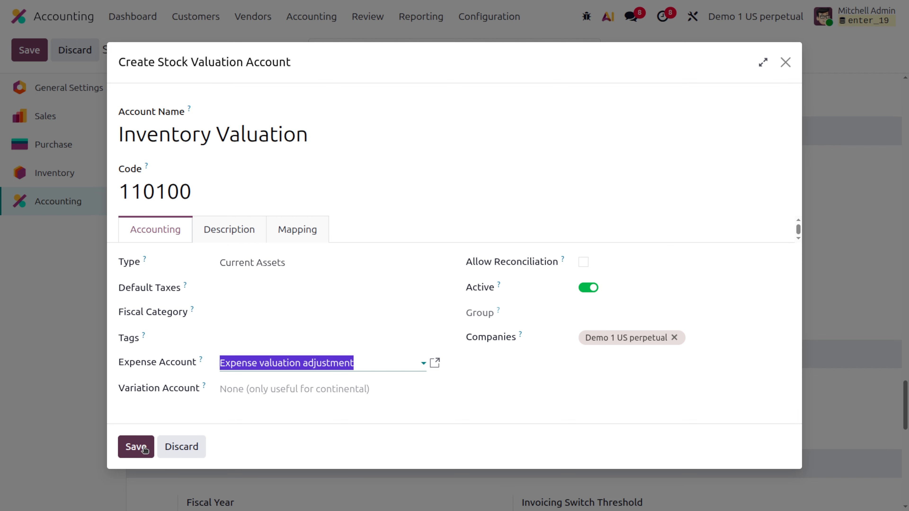
Save the new Inventory Valuation account as the default valuation account and save the accounting settings.
click(145, 449)
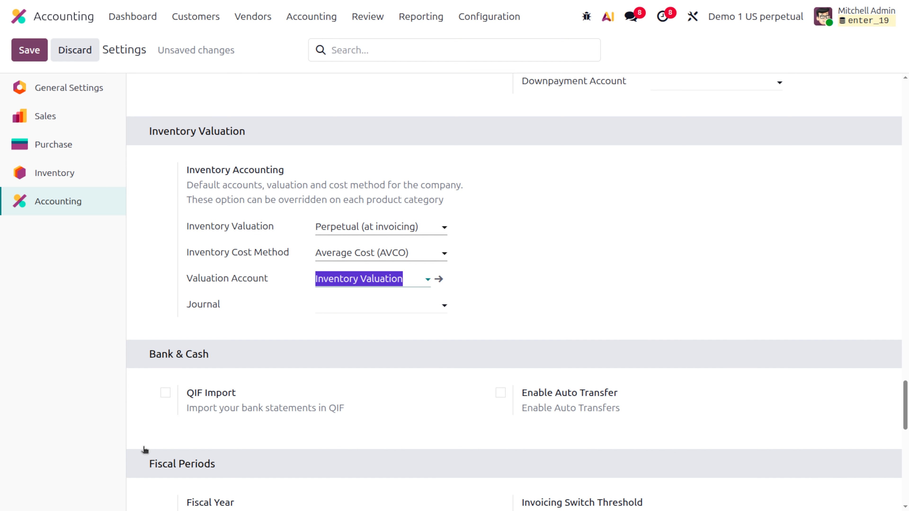
scroll(337, 437, down, 1)
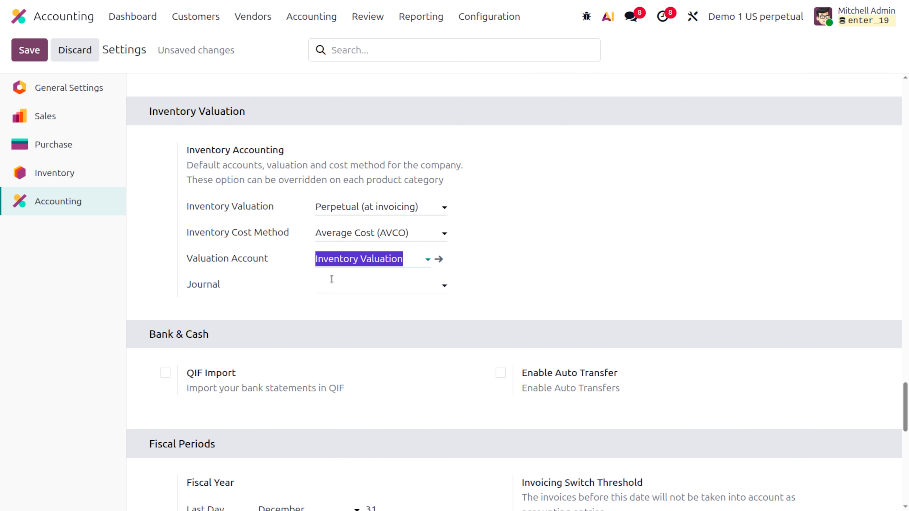
click(334, 276)
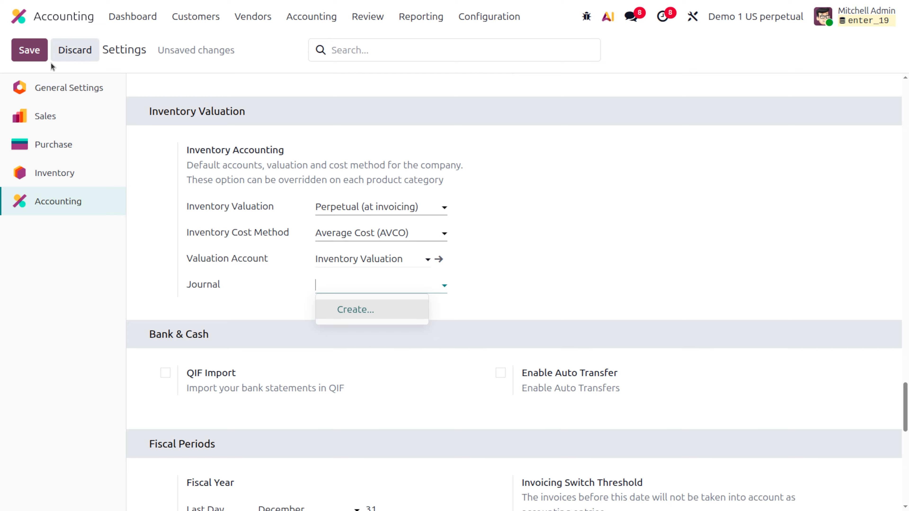
click(41, 58)
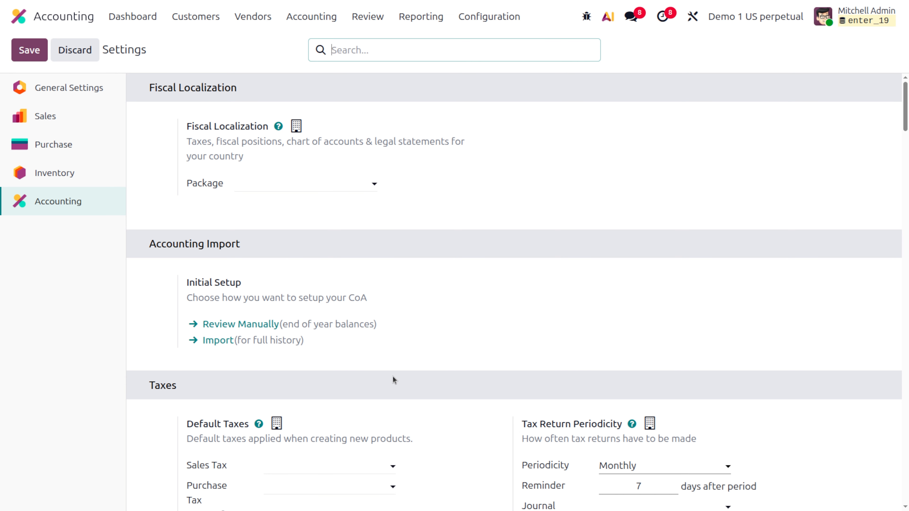
Start creating a journal named Inventory Valuation for the inventory valuation settings, with its details open for editing.
scroll(393, 376, down, 20)
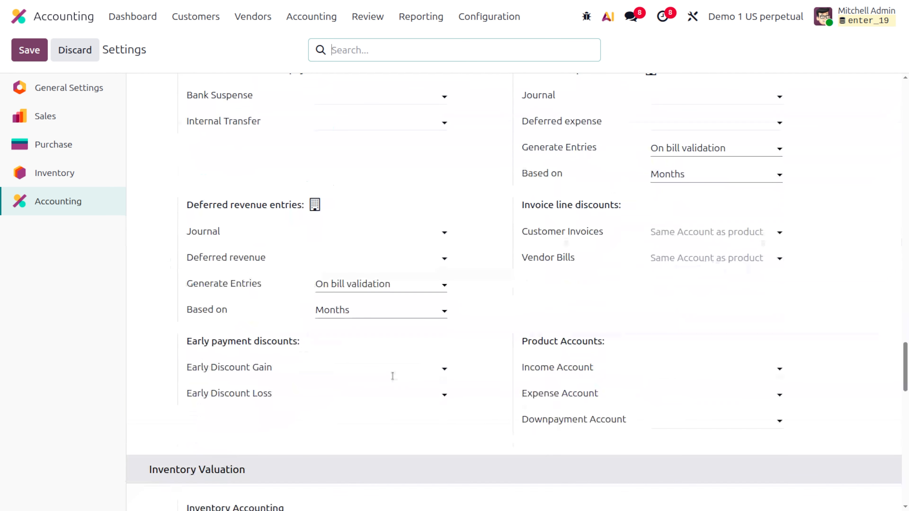
scroll(392, 376, down, 12)
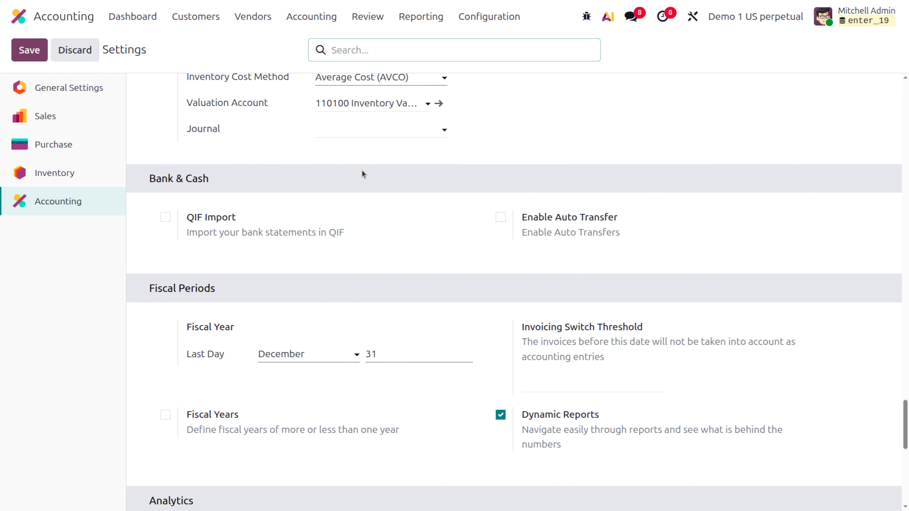
scroll(362, 174, up, 3)
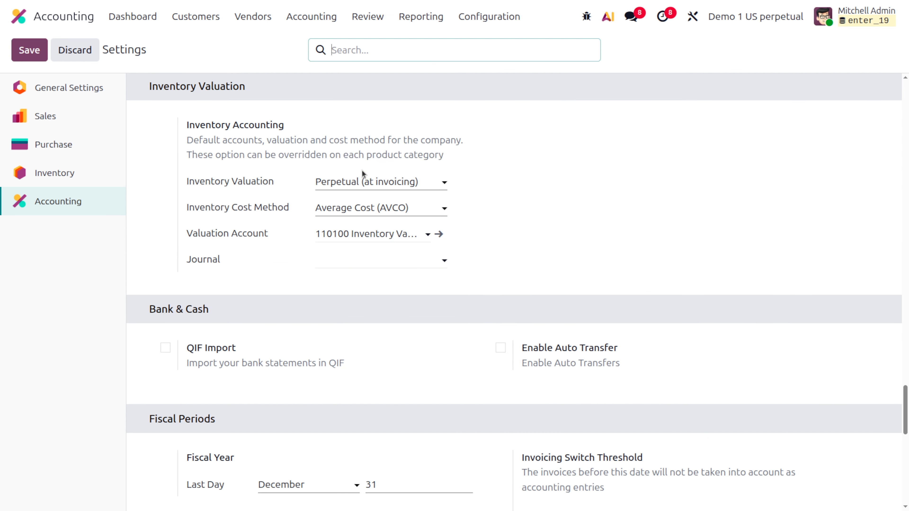
click(331, 265)
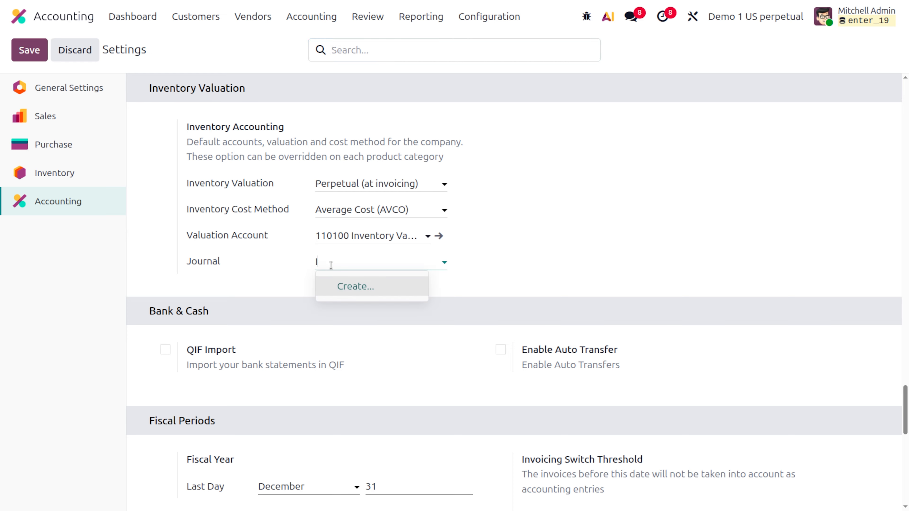
text(Inven)
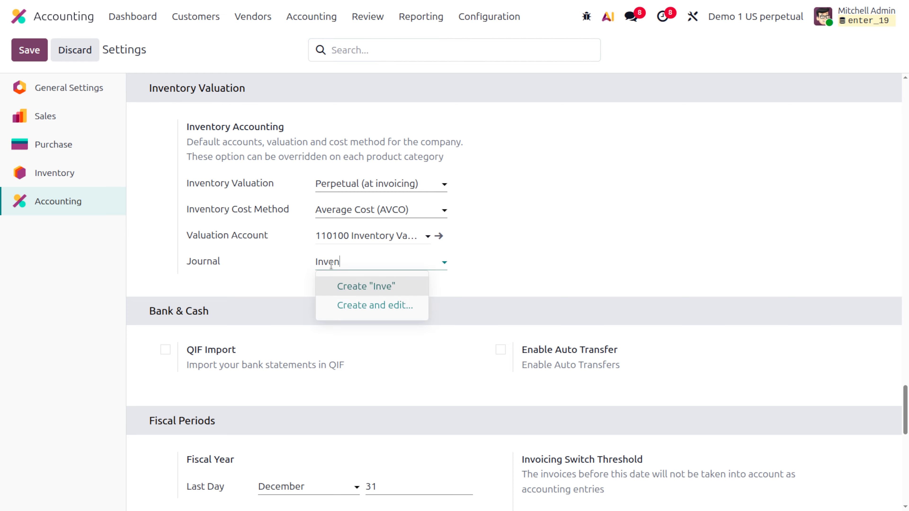
text(tory V)
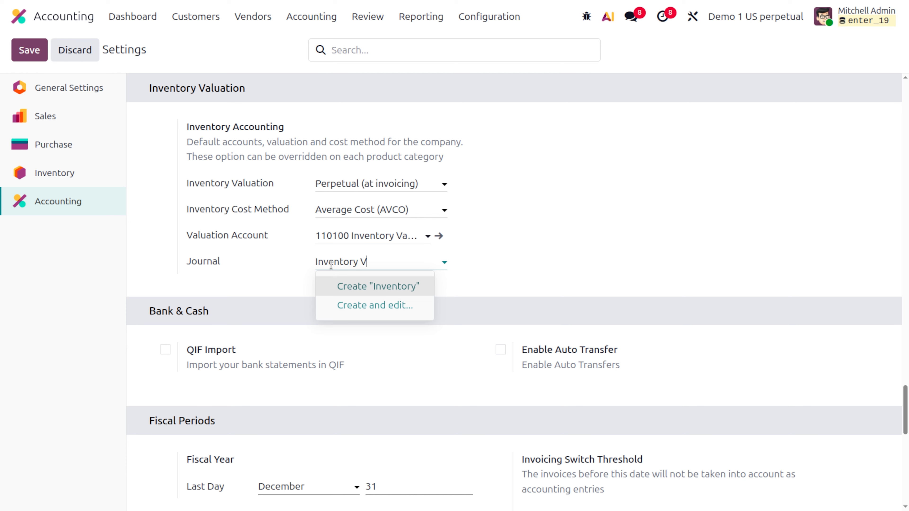
text(aluation)
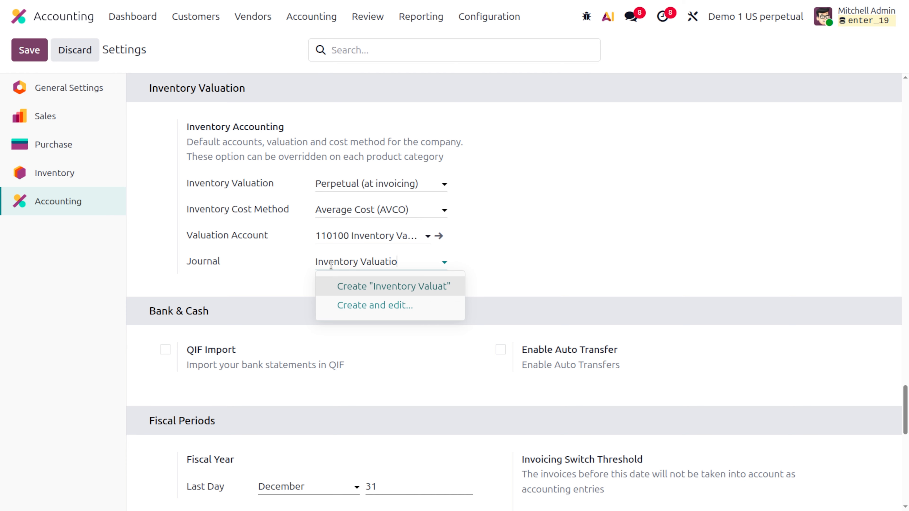
click(355, 311)
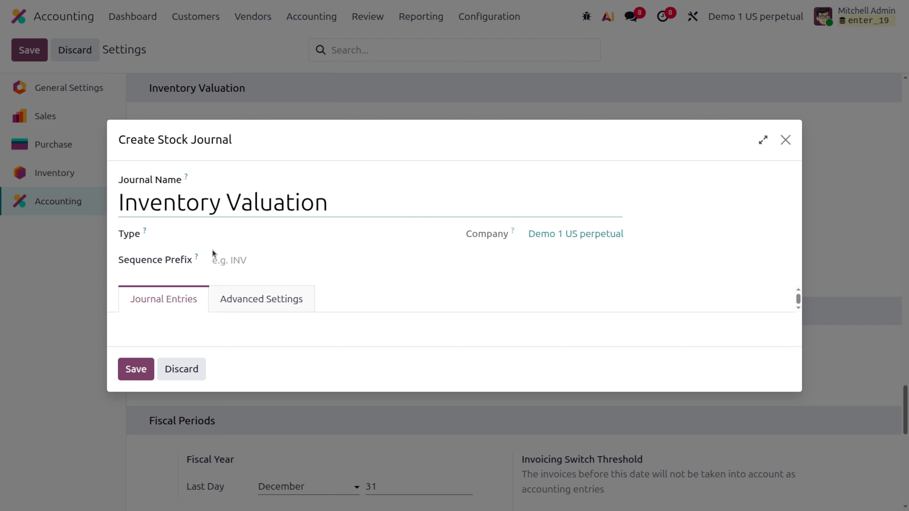
Save the new Inventory Valuation stock journal and save the accounting settings.
click(237, 237)
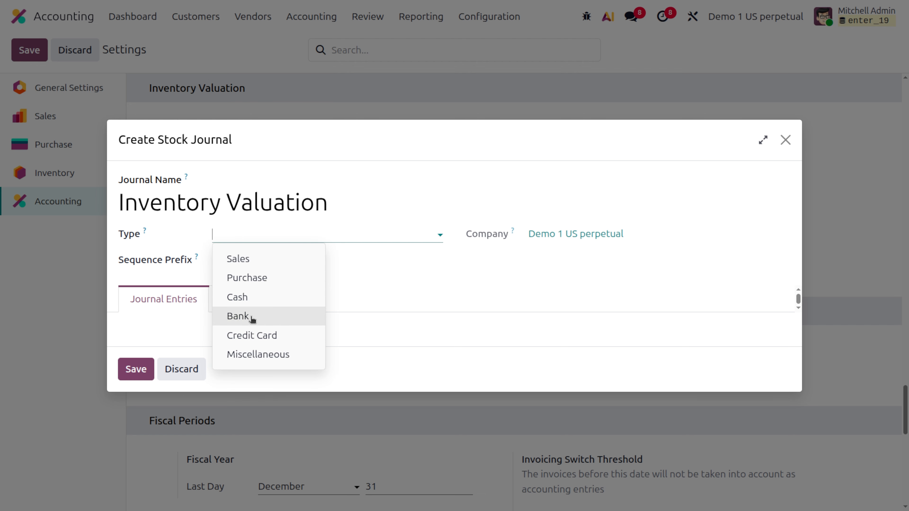
click(179, 356)
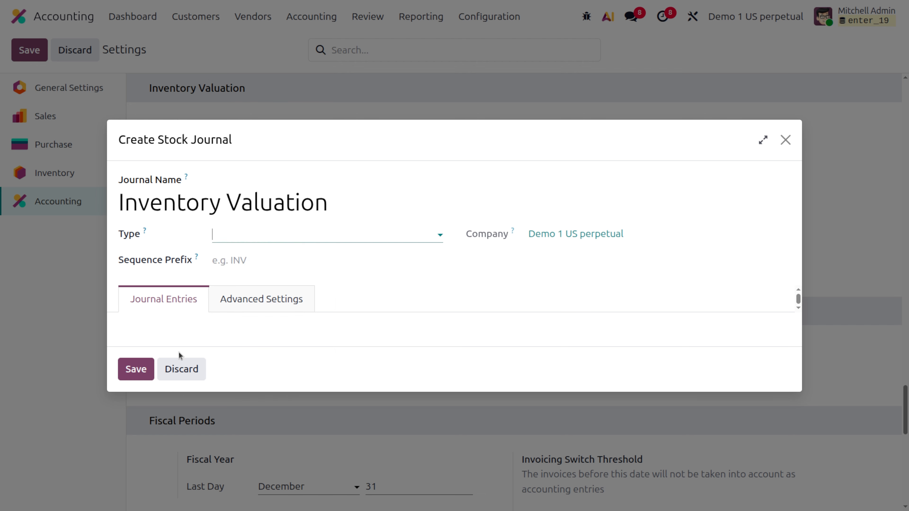
click(138, 371)
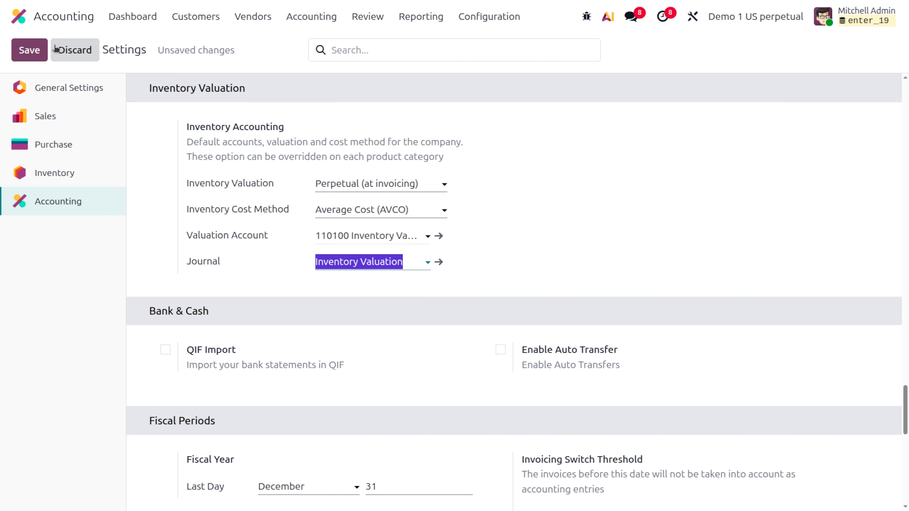
click(28, 57)
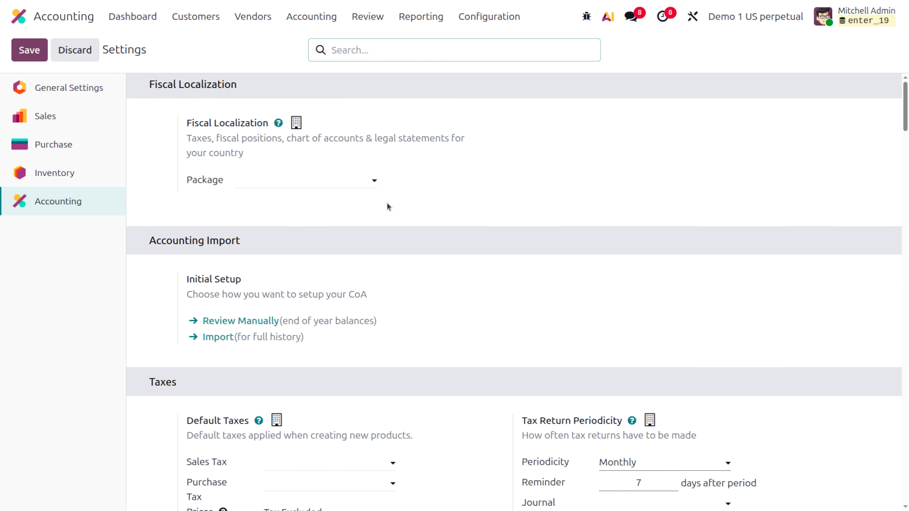
Create a warehouse in Inventory for the Demo 1 US perpetual company with the short name D1USP and save it.
click(26, 15)
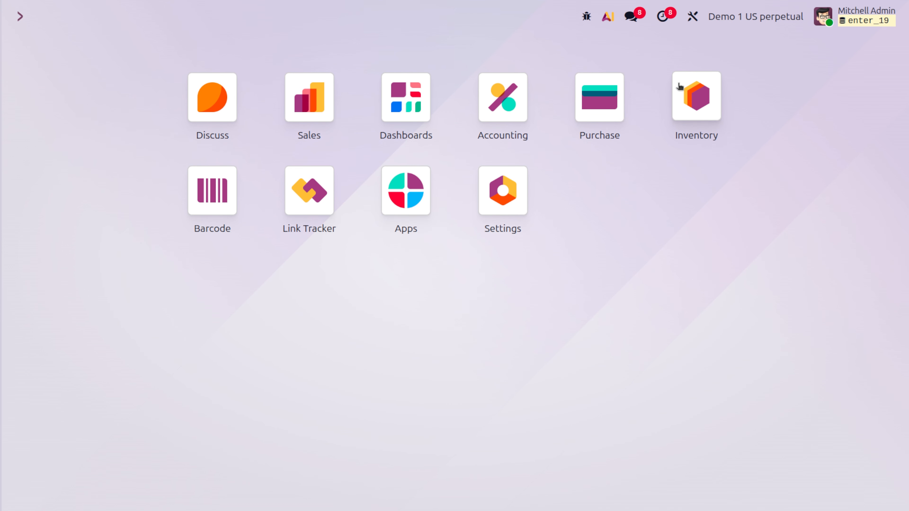
click(696, 100)
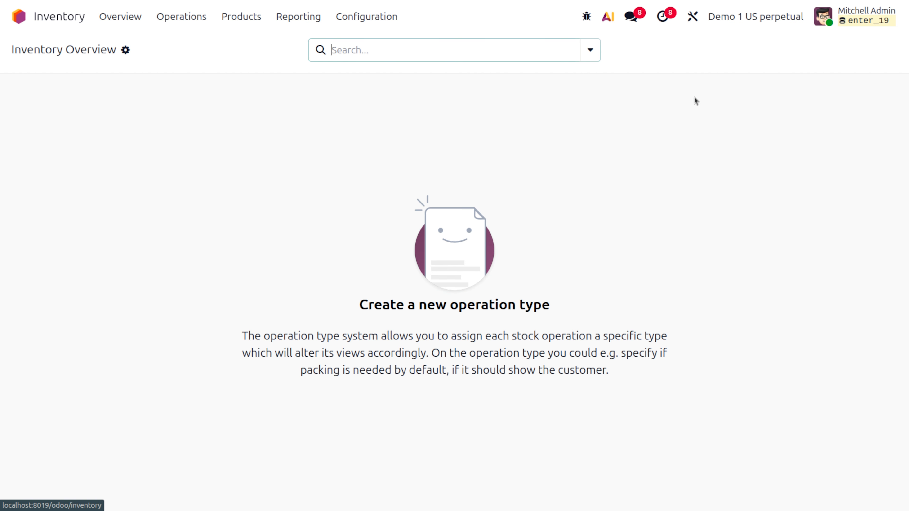
click(363, 14)
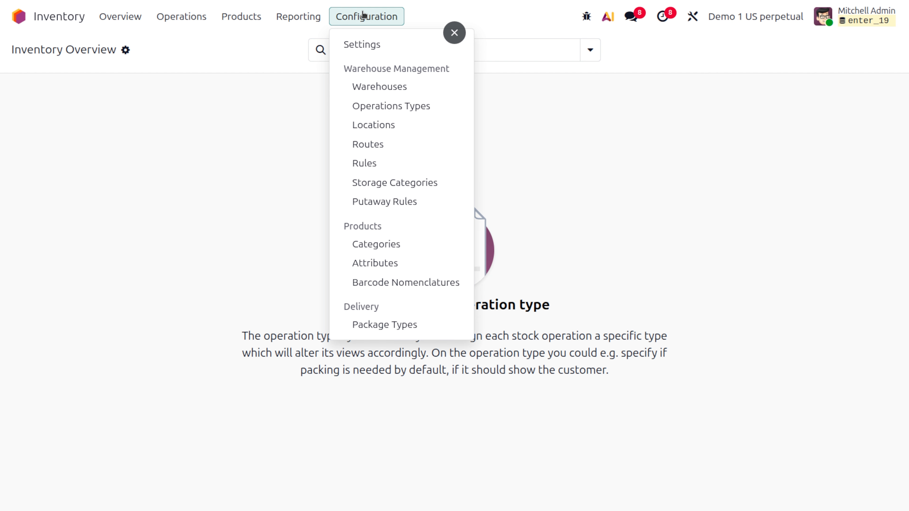
click(391, 89)
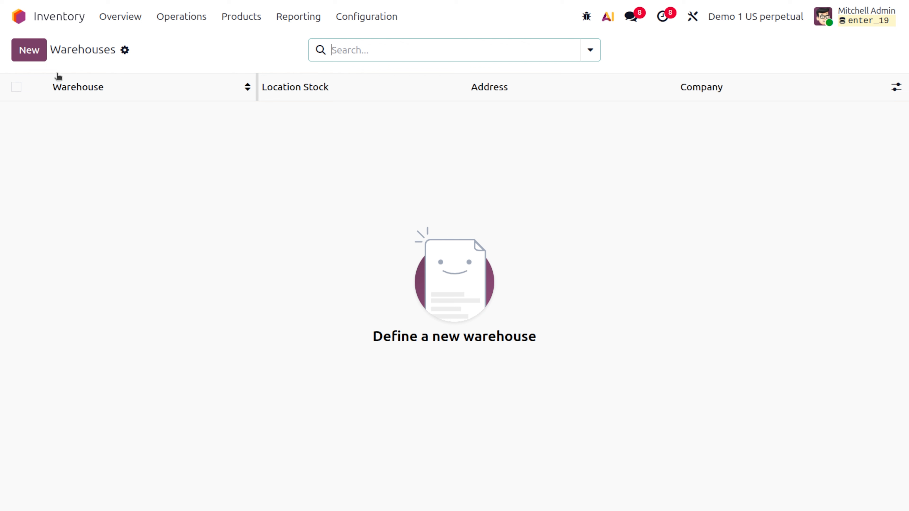
click(29, 50)
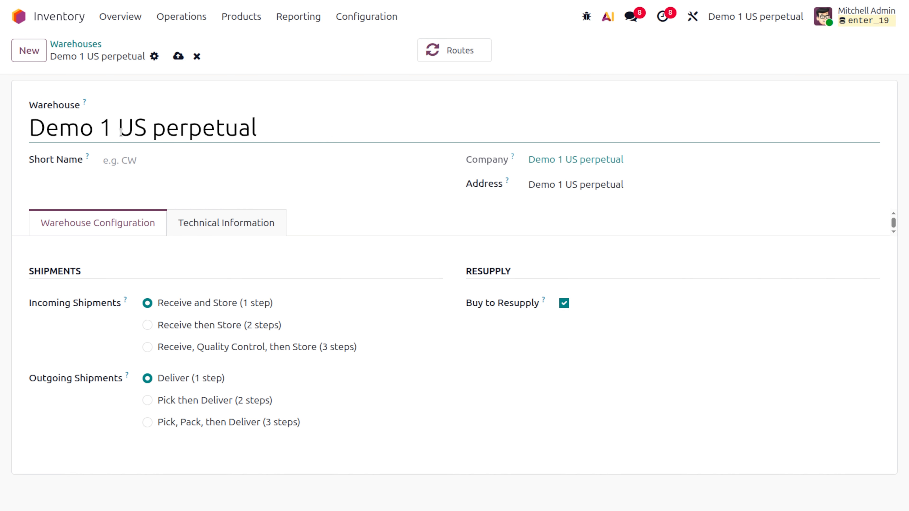
click(139, 161)
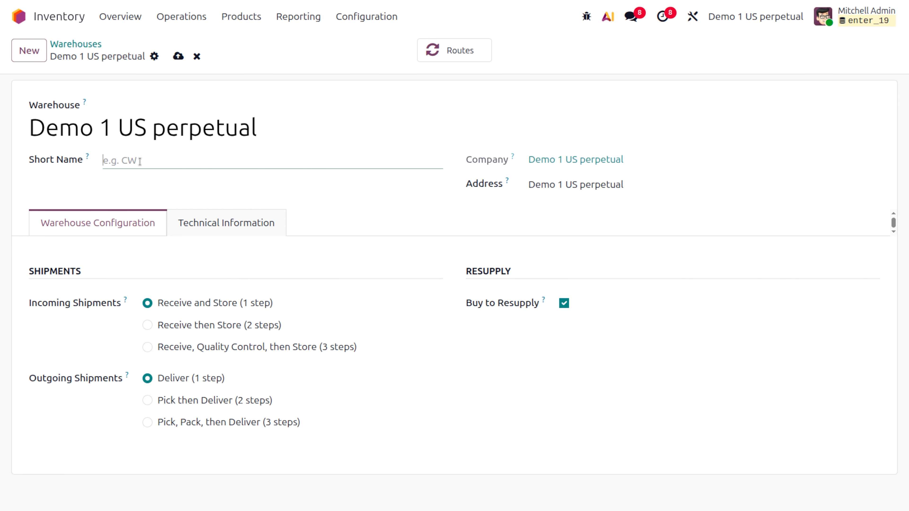
text(D1USP)
click(179, 56)
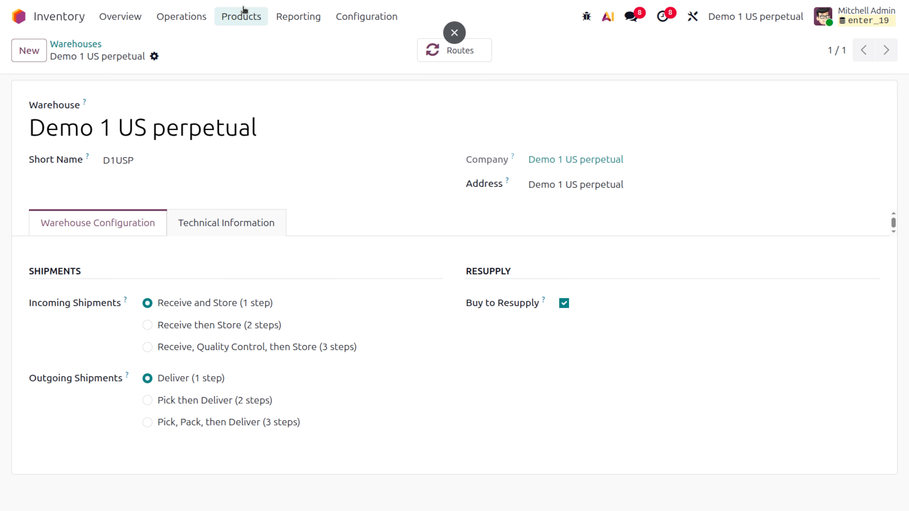
Search all products for PRODUCT, mark "product avco" as a favorite and open its record.
click(247, 17)
click(258, 38)
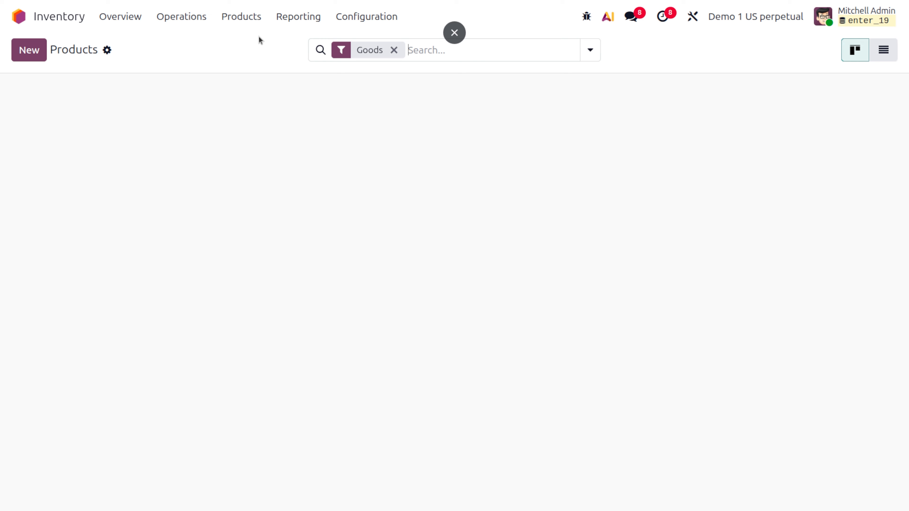
click(395, 50)
text(PROD)
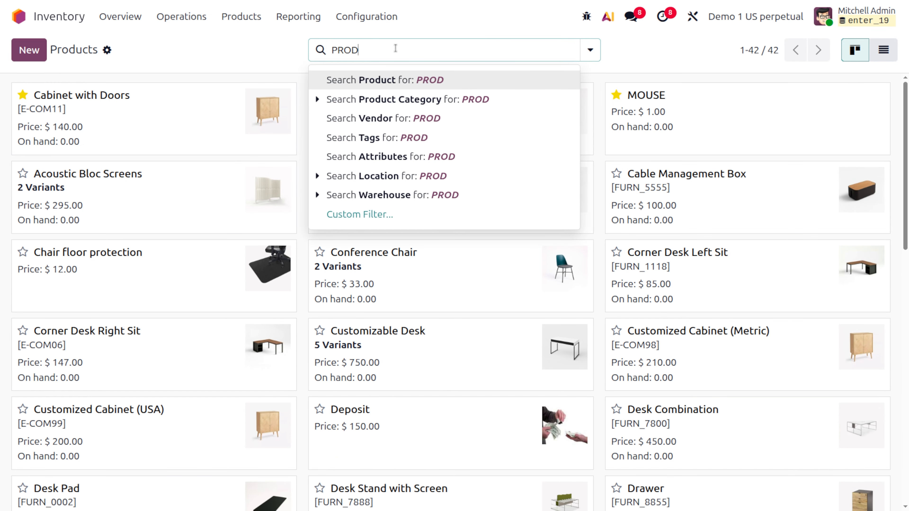
text(UCT)
key(Return)
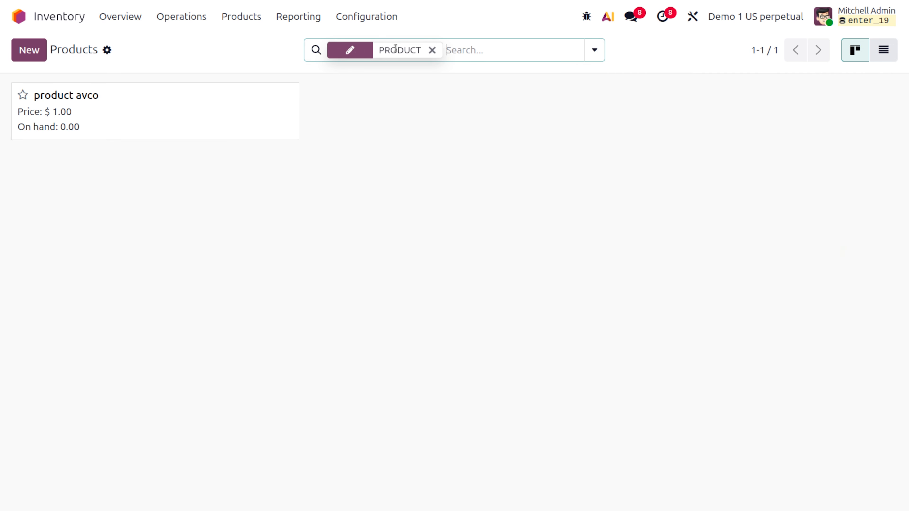
click(22, 95)
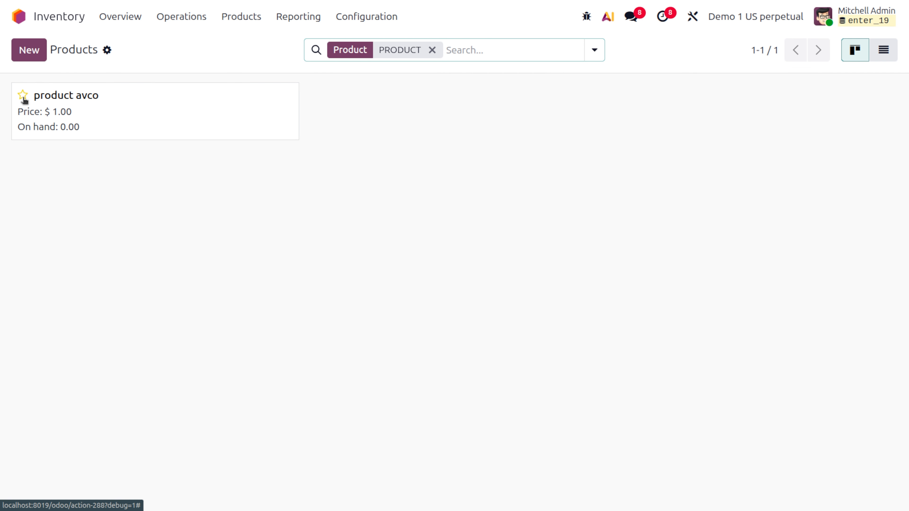
click(107, 114)
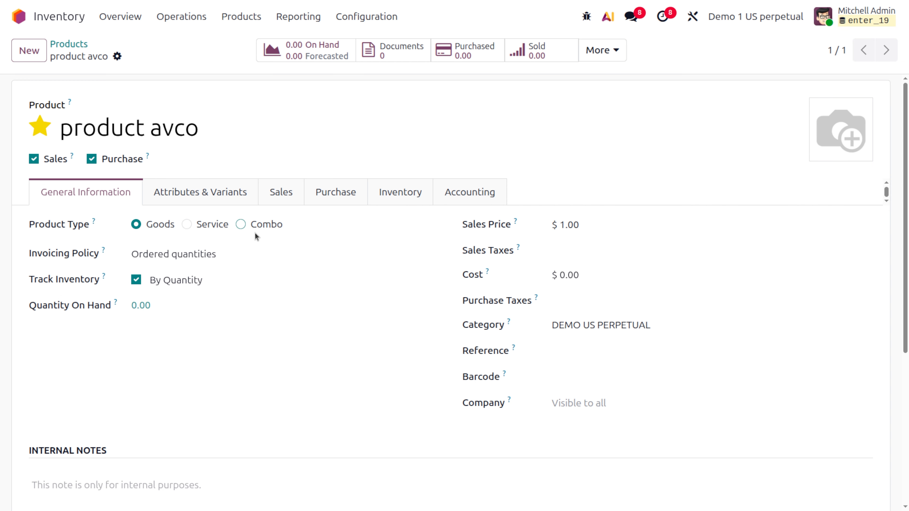
Set the product's cost to $10 and sales price to $20, save it, and open its DEMO US PERPETUAL category for review.
click(271, 277)
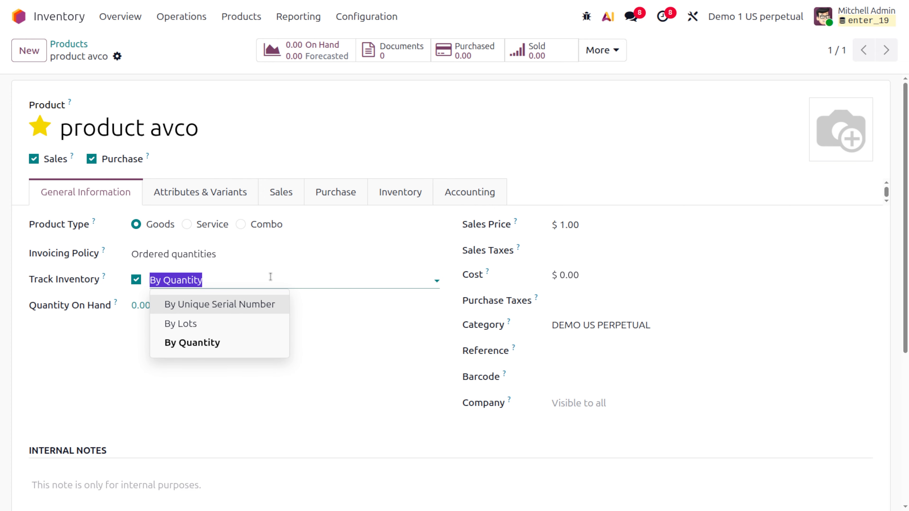
click(270, 277)
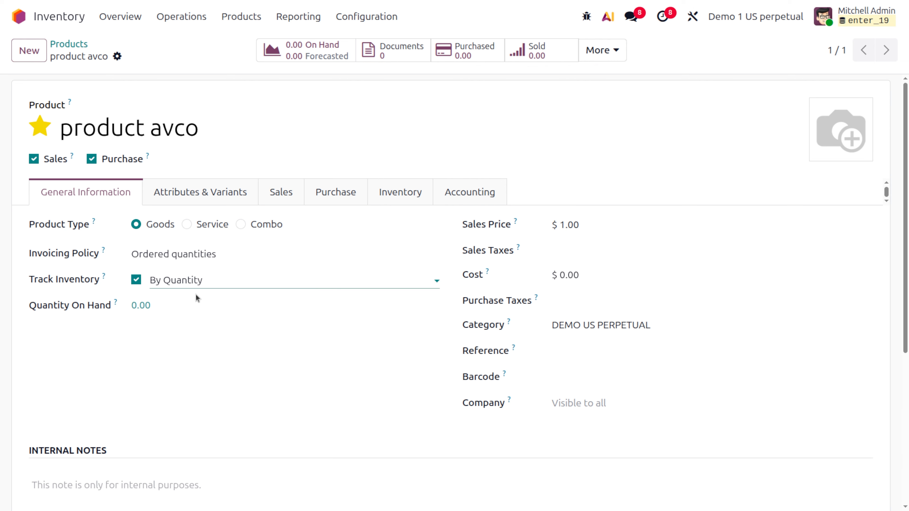
click(583, 275)
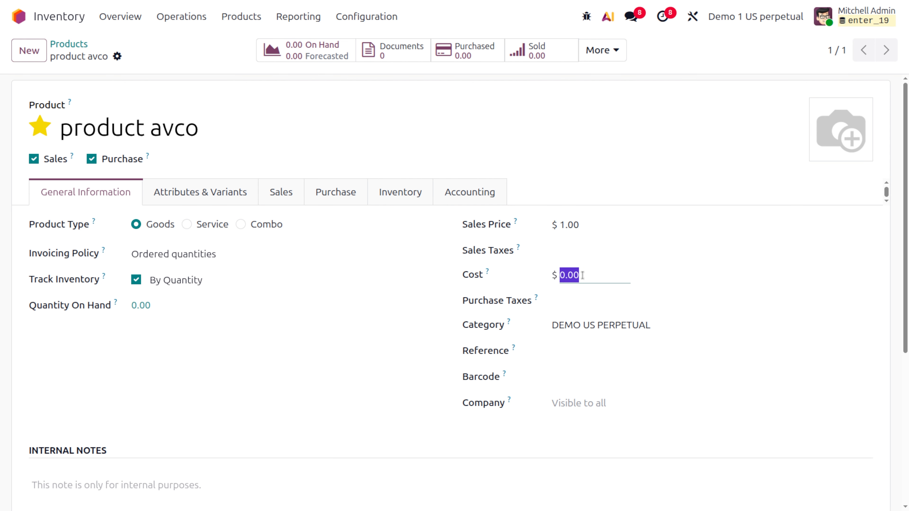
text(10)
click(583, 230)
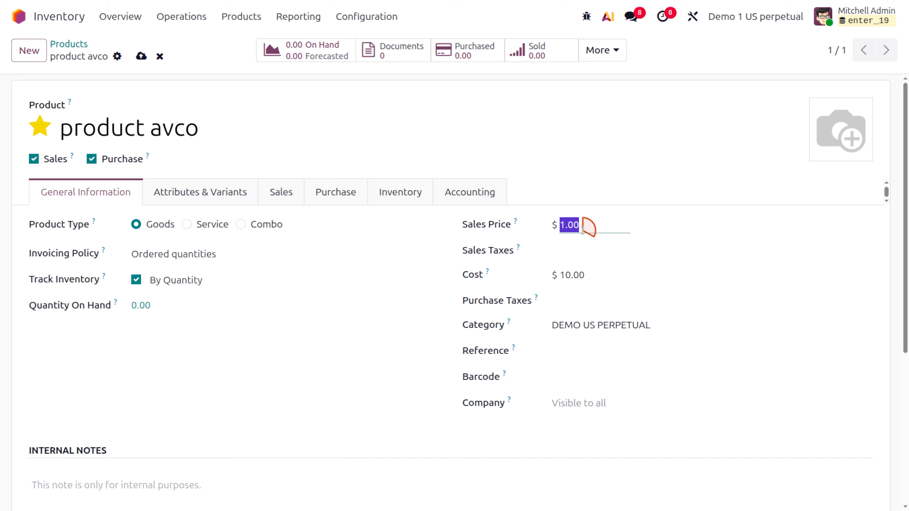
text(20)
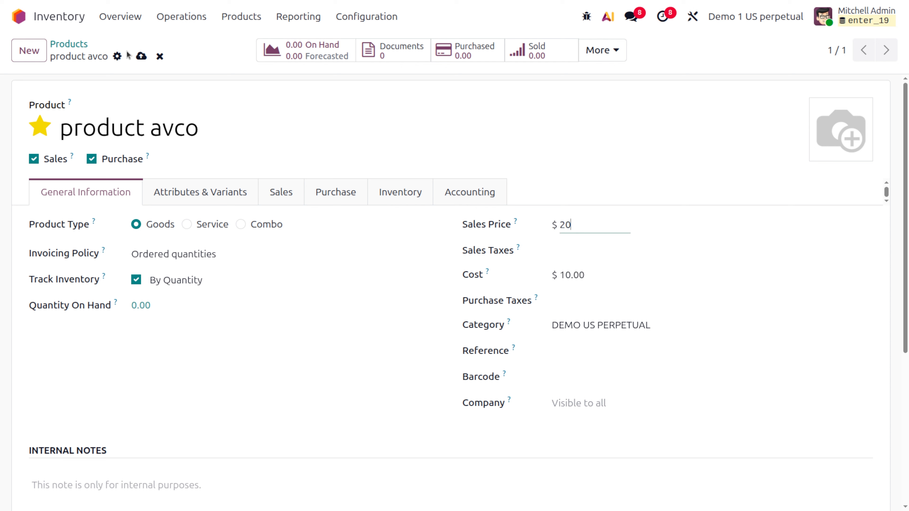
click(141, 57)
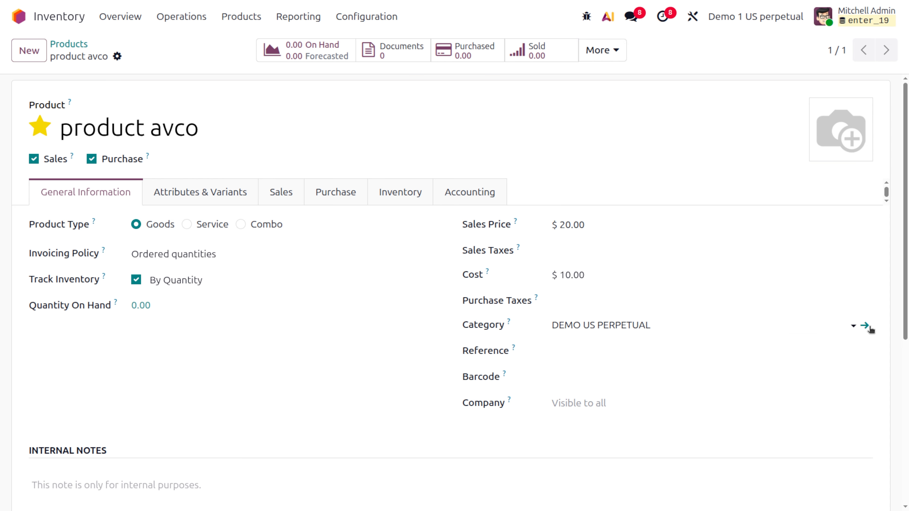
click(865, 326)
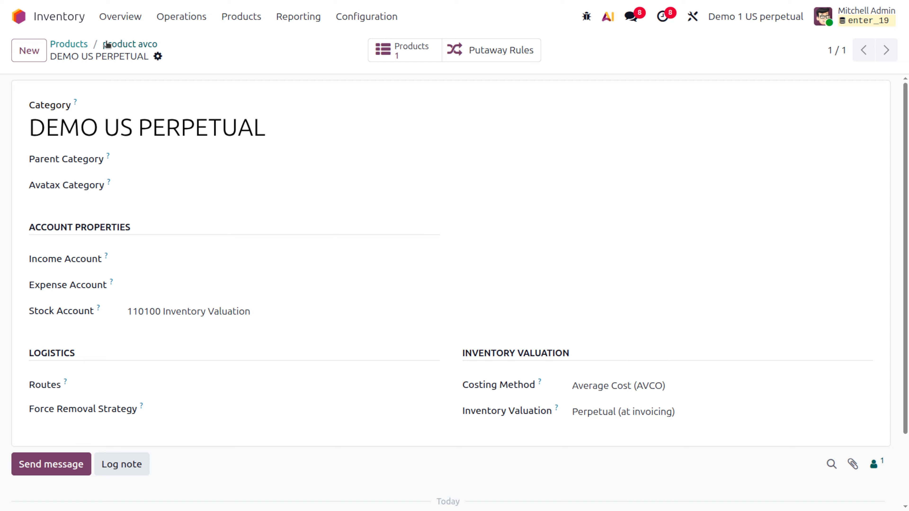
Start a new request for quotation in Purchase with Ready Mat as the vendor.
click(22, 16)
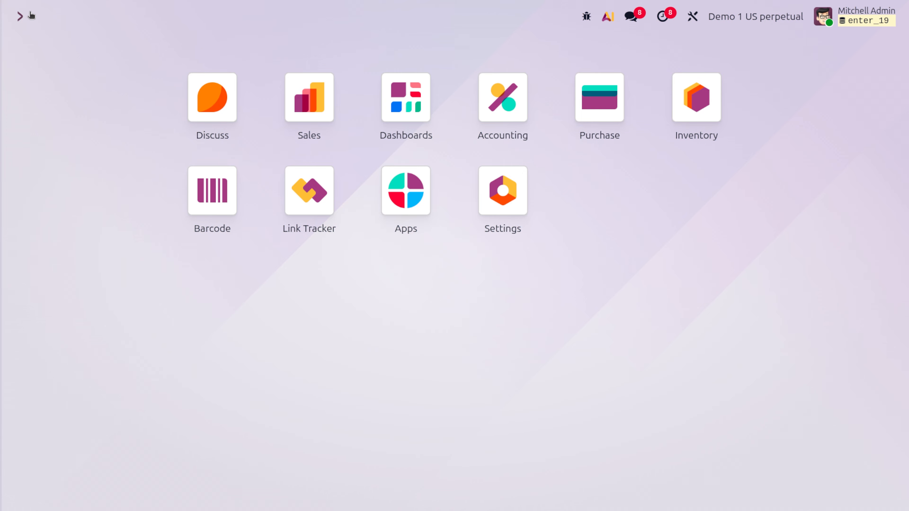
text(P)
key(Return)
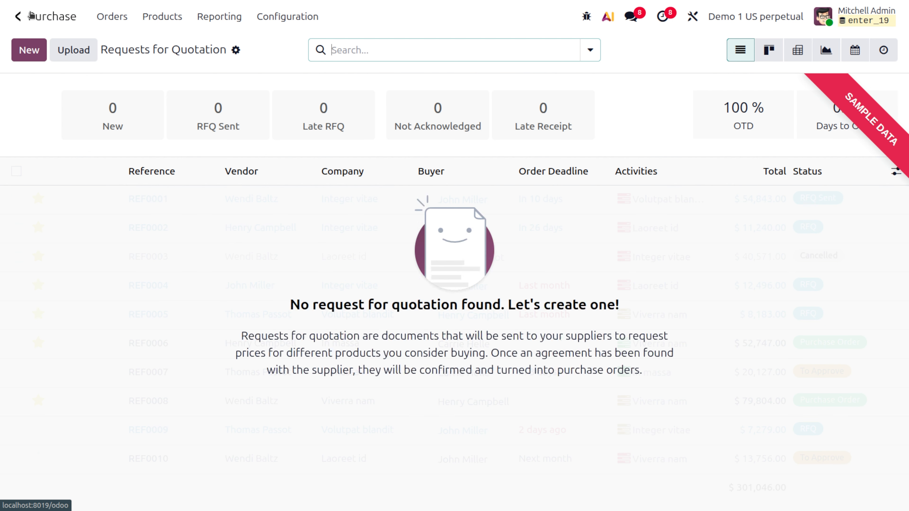
click(31, 48)
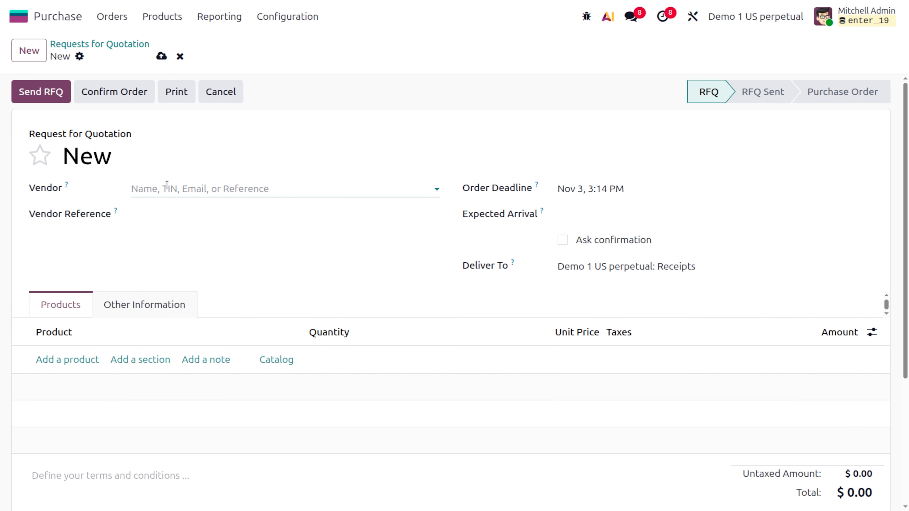
click(167, 185)
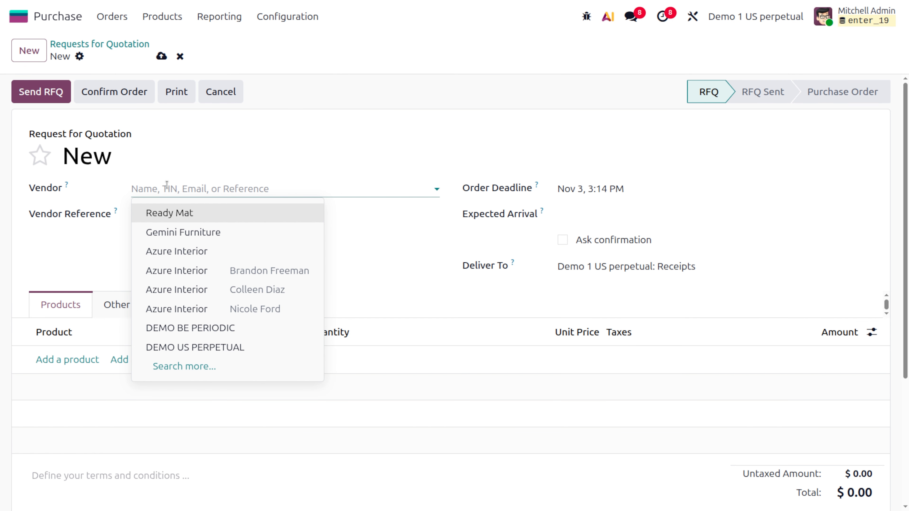
click(186, 213)
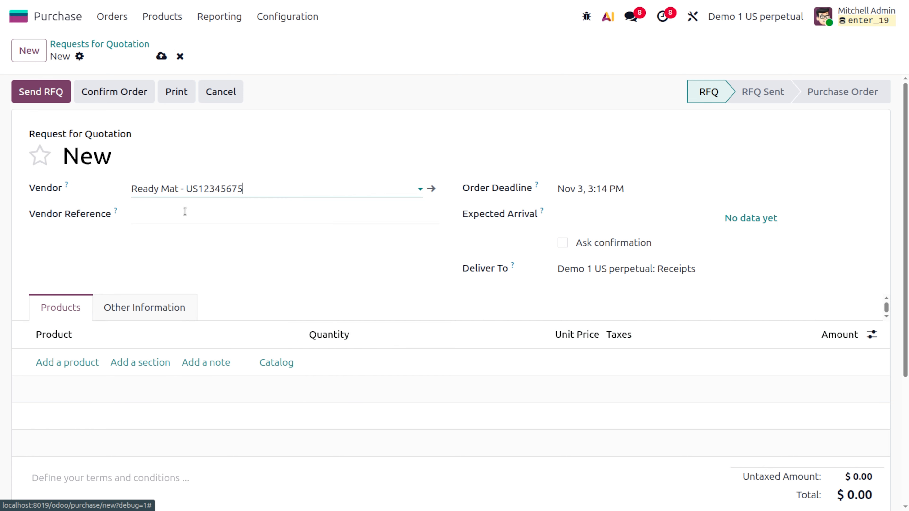
Add "product avco" as an order line on the request for quotation and save it.
click(72, 363)
click(73, 361)
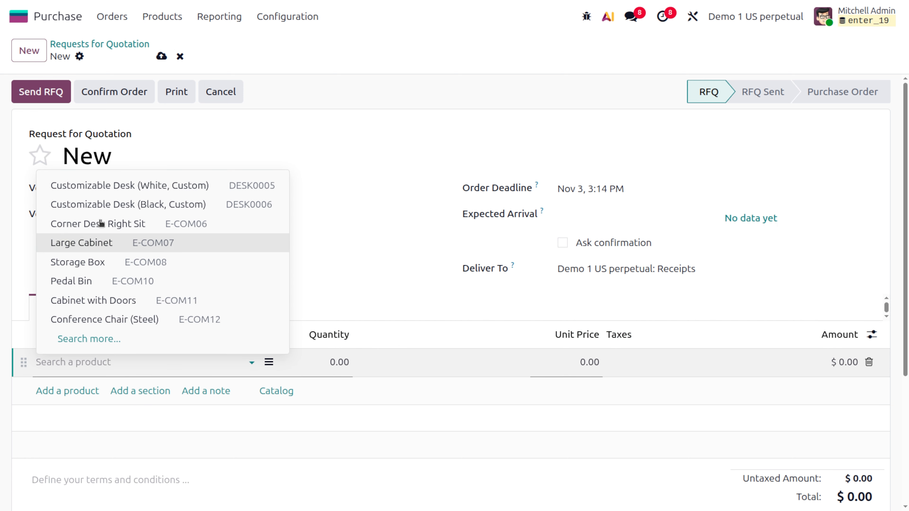
text(PROD)
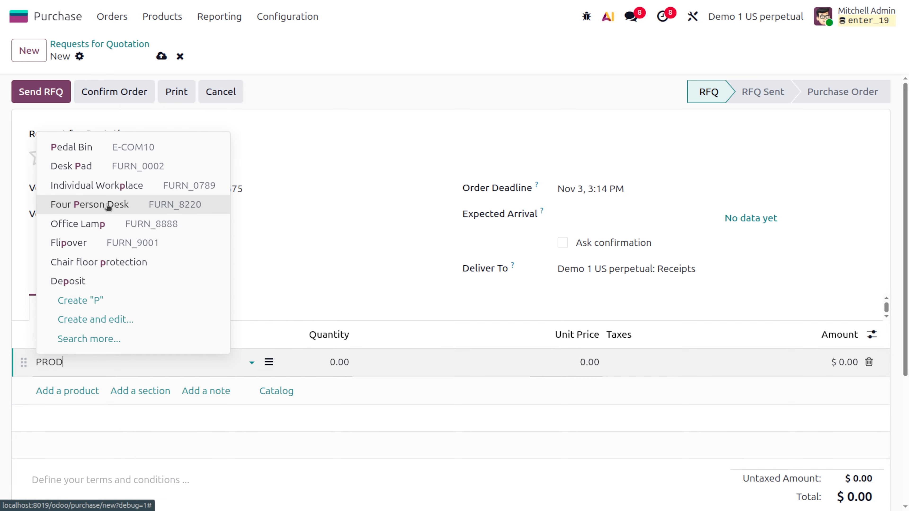
text(UCT)
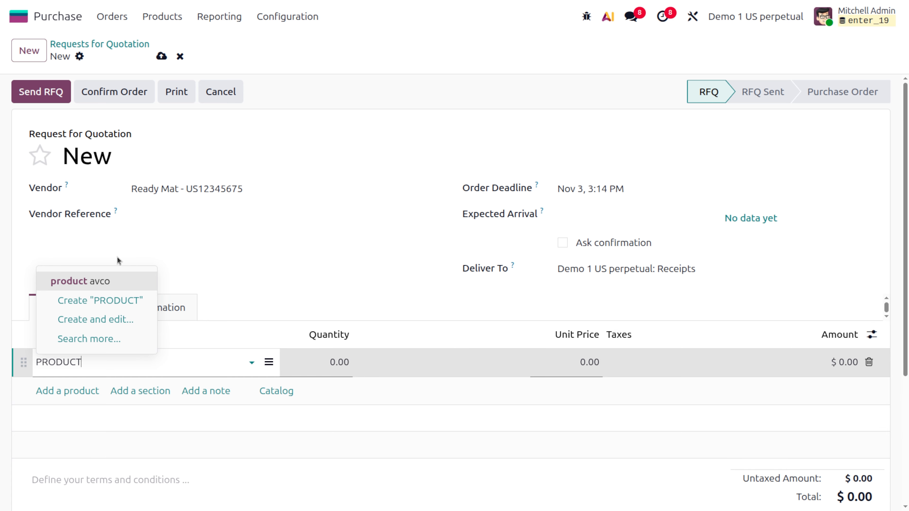
click(116, 283)
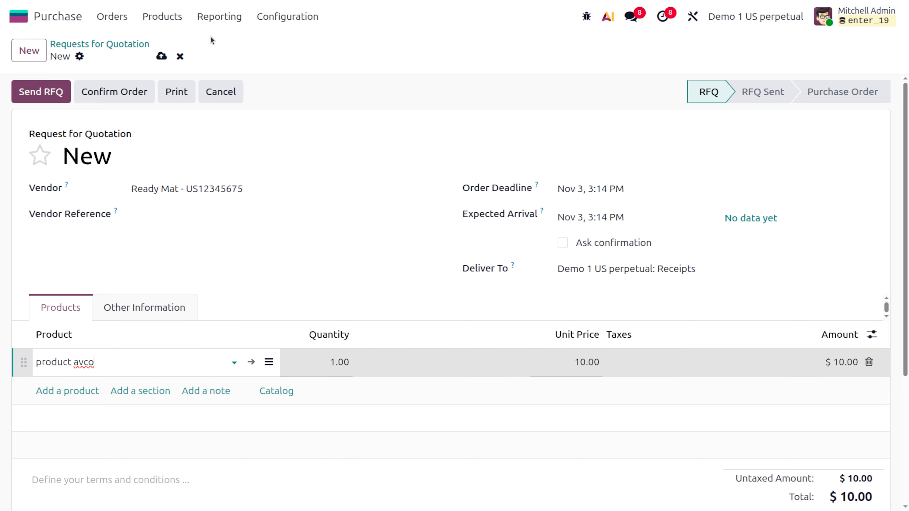
click(161, 57)
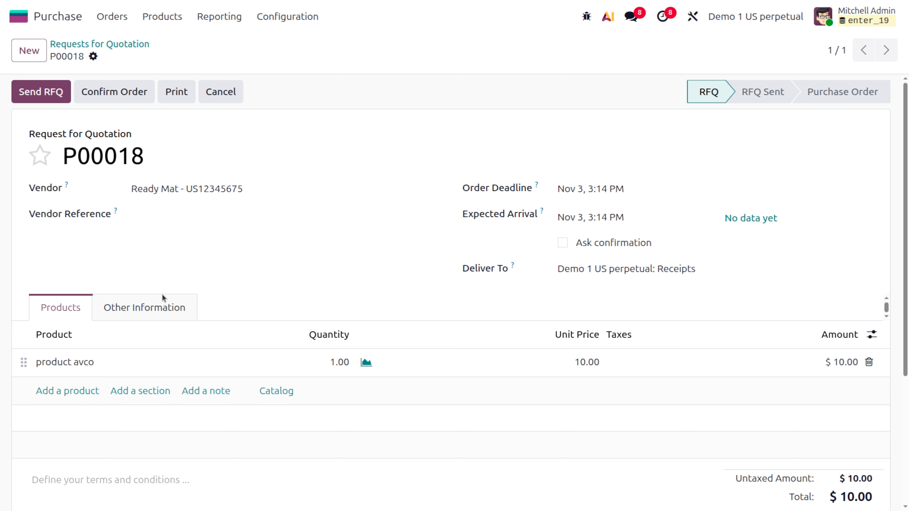
Examine the Inventory Valuation report in Accounting for its initial balance, stock variation and ending stock, then return to the apps overview.
click(18, 17)
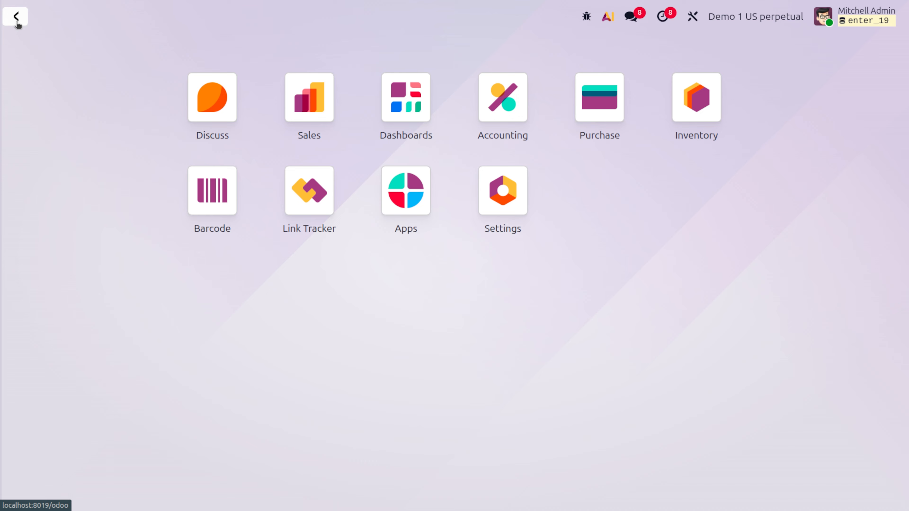
text(INE)
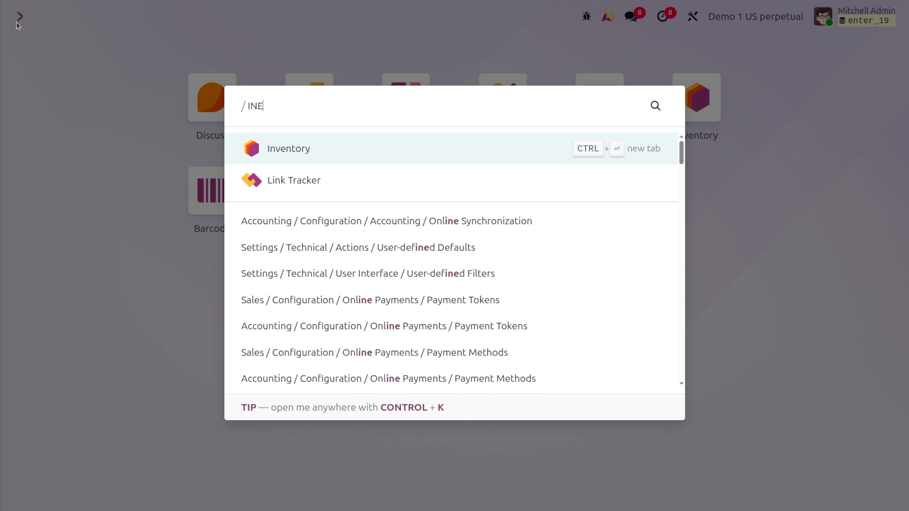
key(BackSpace)
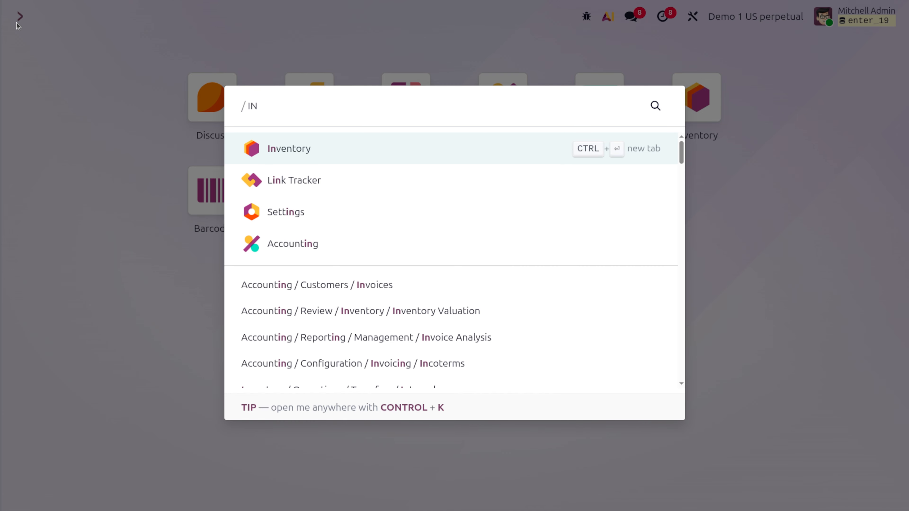
text(VE)
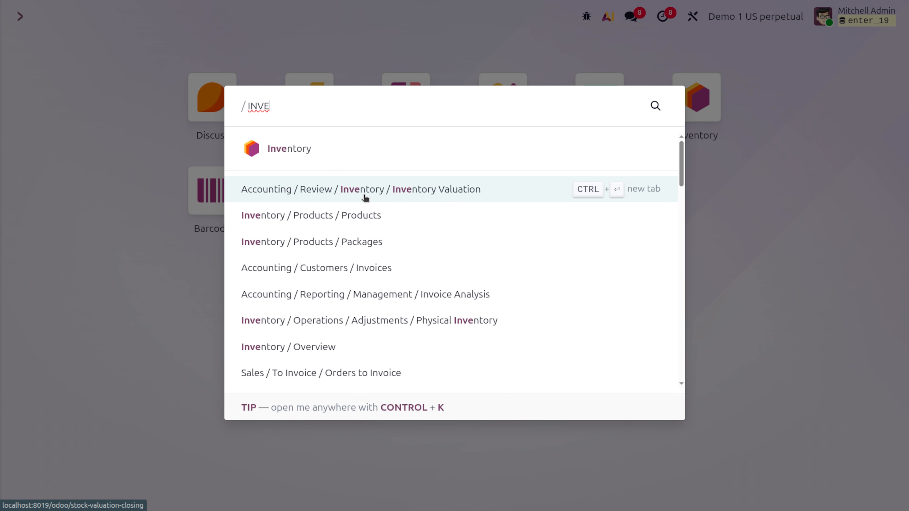
click(411, 195)
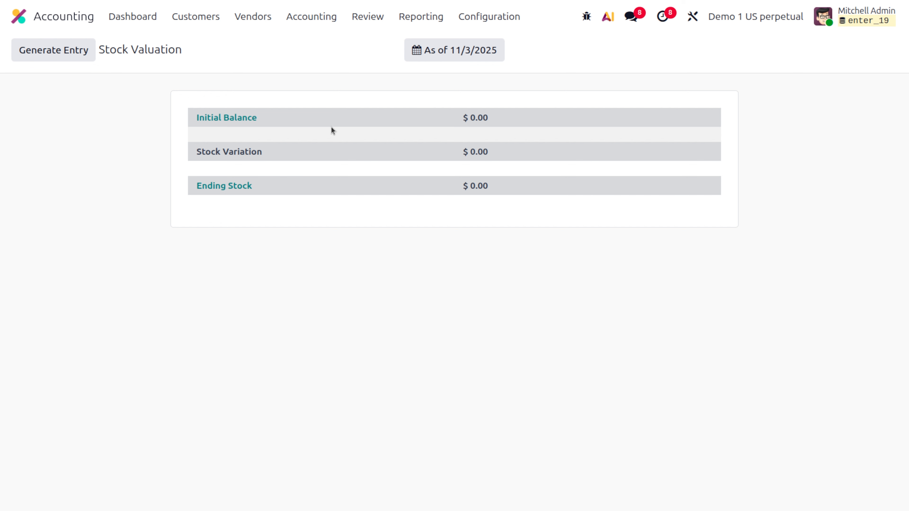
click(18, 18)
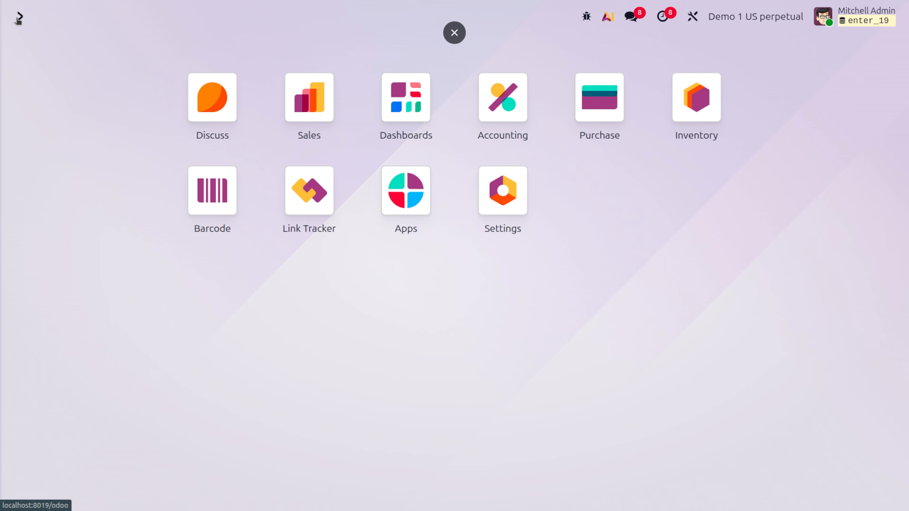
Open the Moves Analysis report in Inventory to check for completed stock moves.
text(MOVES)
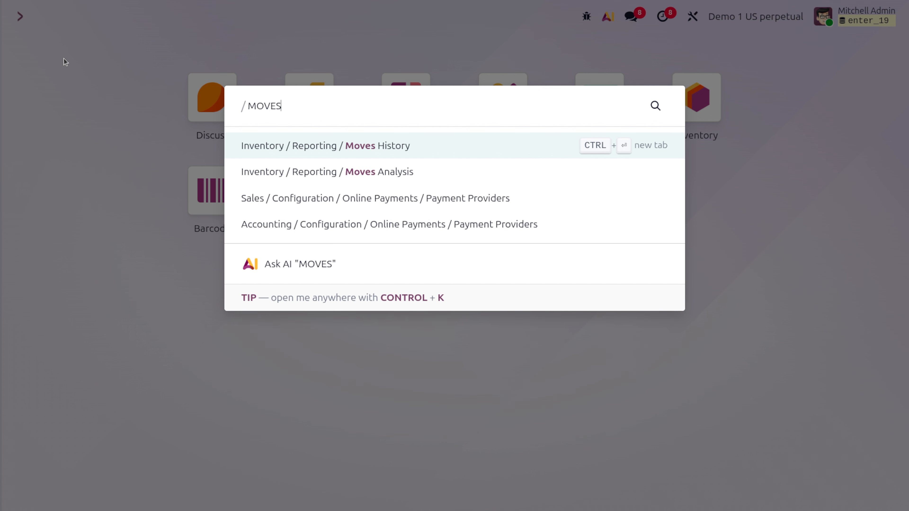
key(Down)
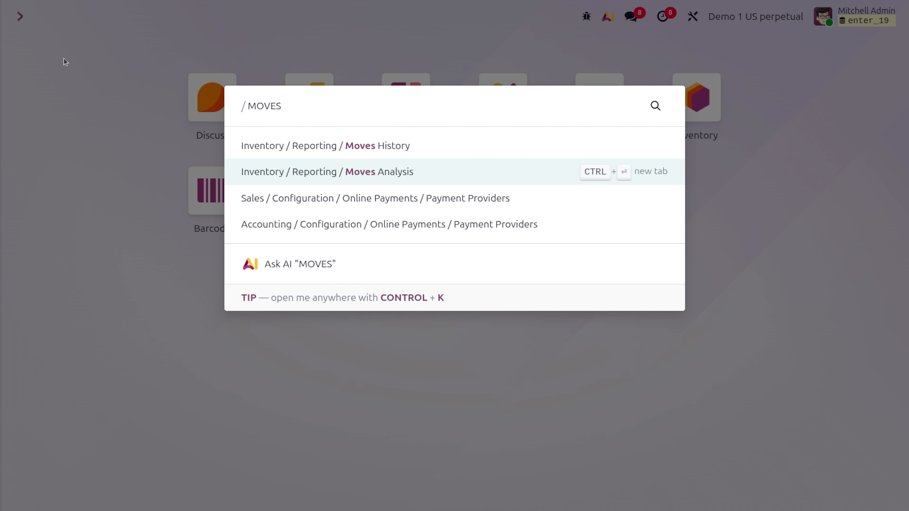
key(Return)
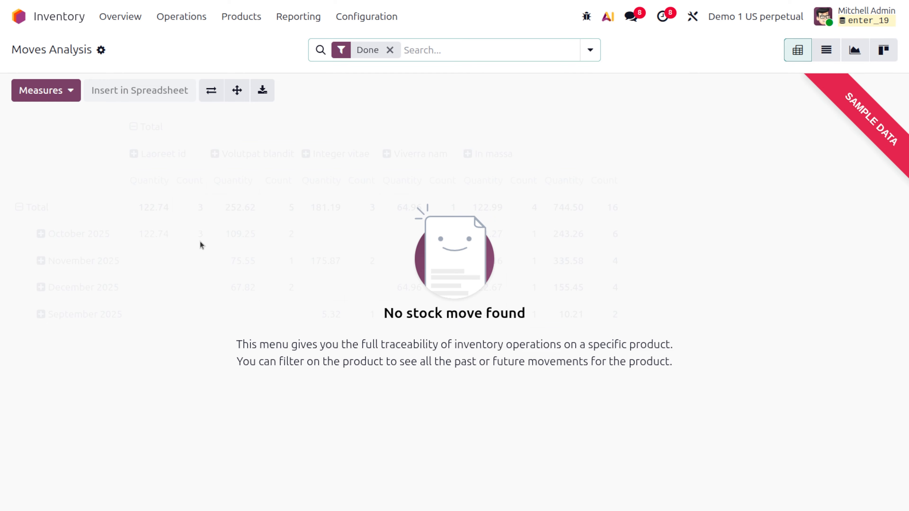
Open the Ready Mat request for quotation in Purchase and confirm the order.
click(19, 21)
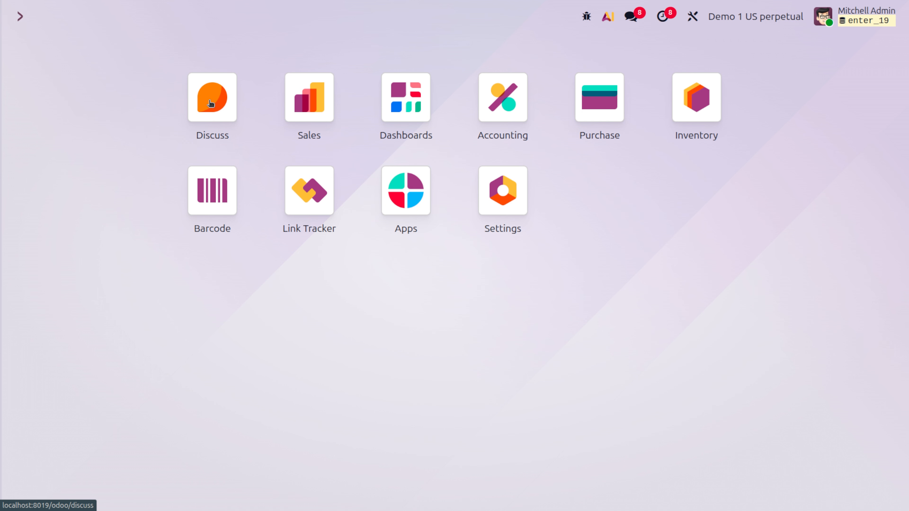
click(595, 102)
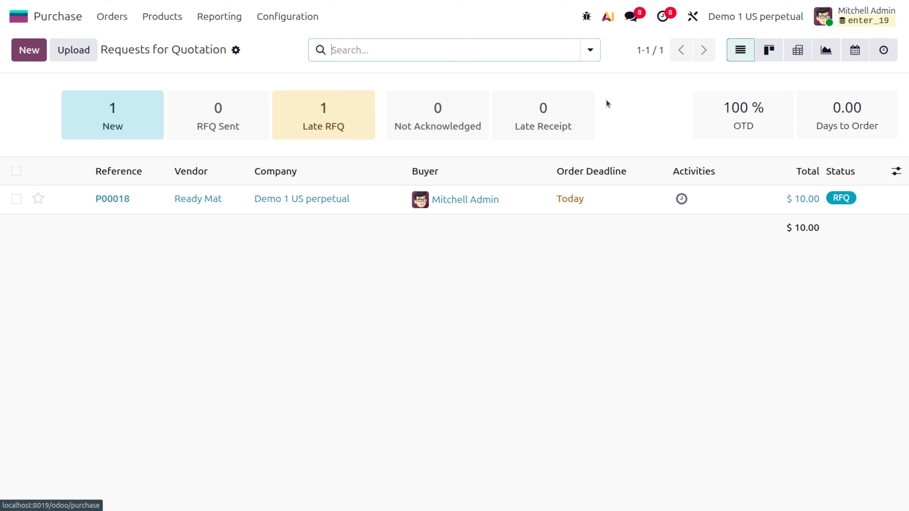
click(211, 210)
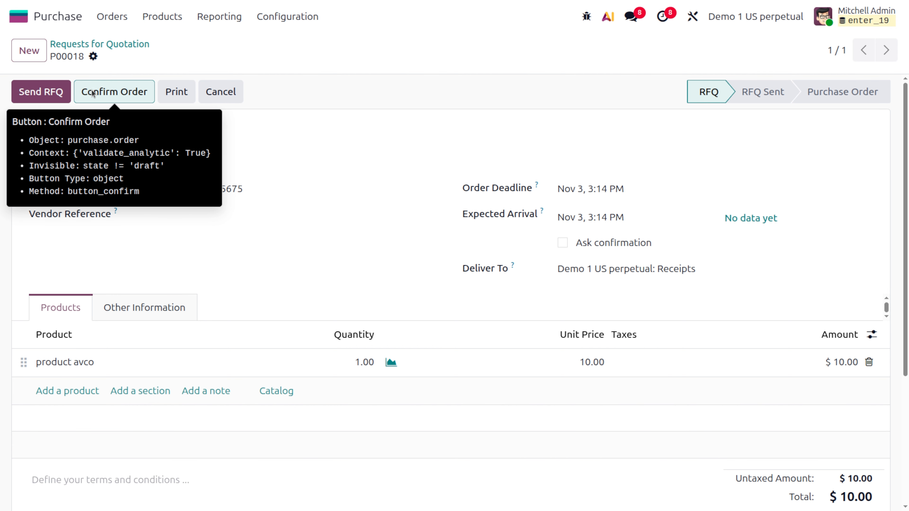
click(93, 92)
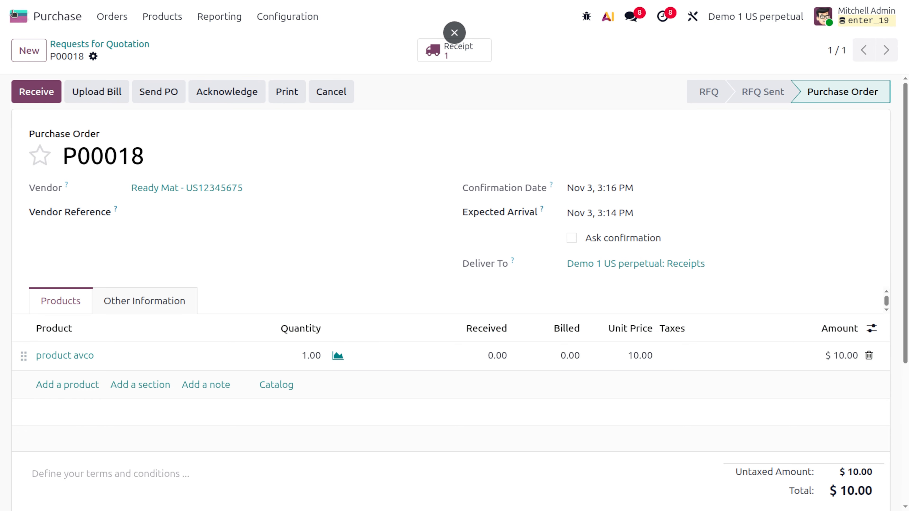
Check the Inventory Valuation report in Accounting and the Moves Analysis report in Inventory for effects of the confirmed order.
click(19, 16)
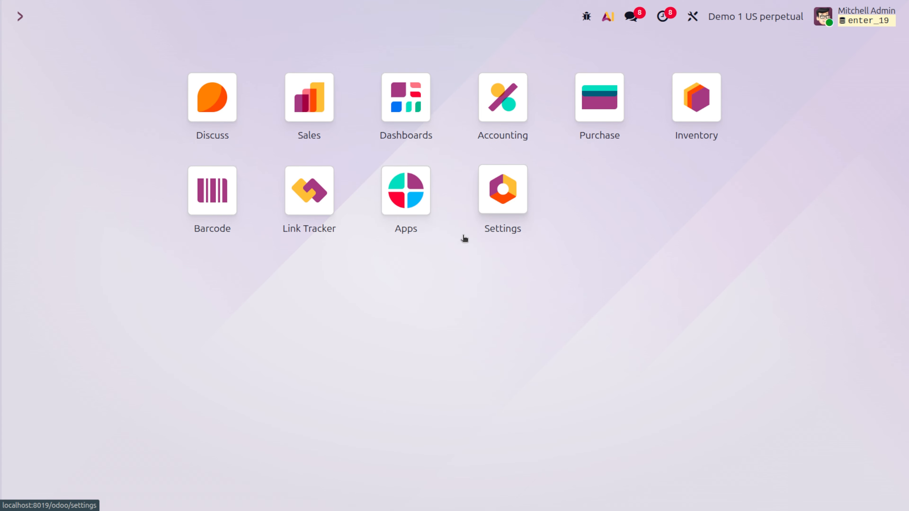
text(INVE)
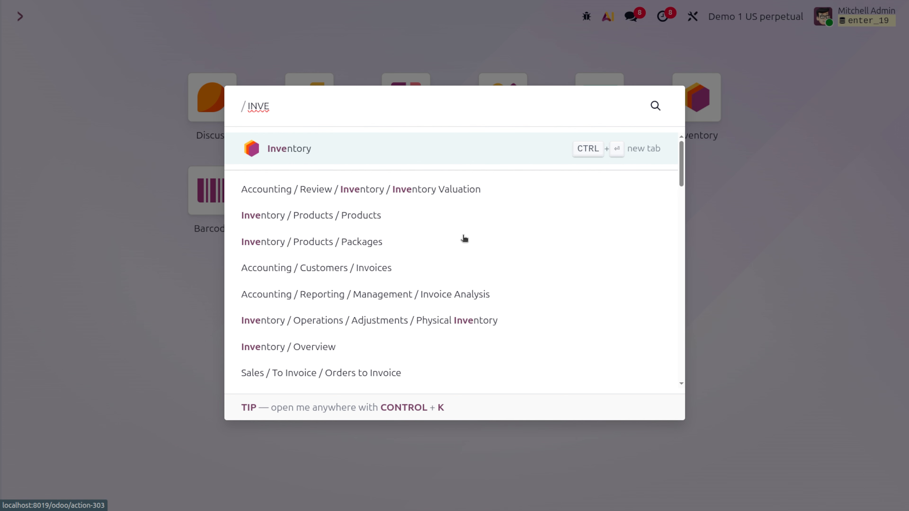
click(465, 186)
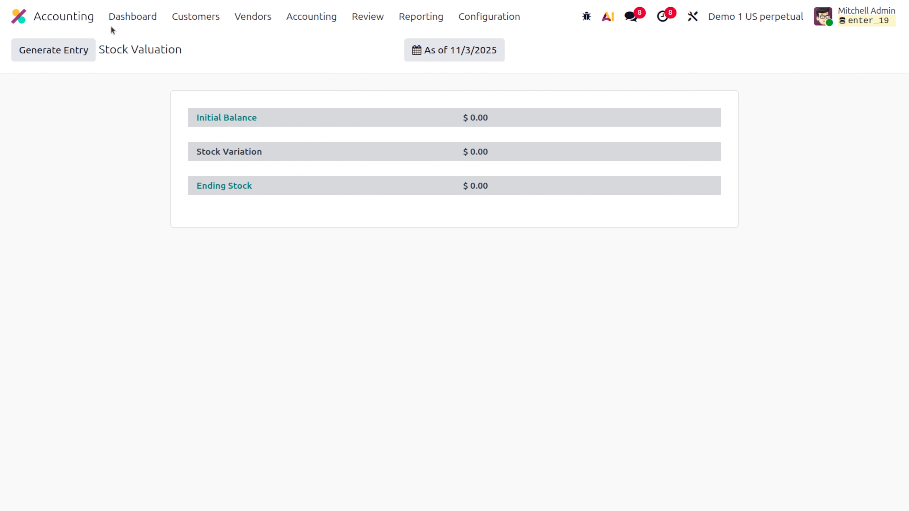
click(19, 16)
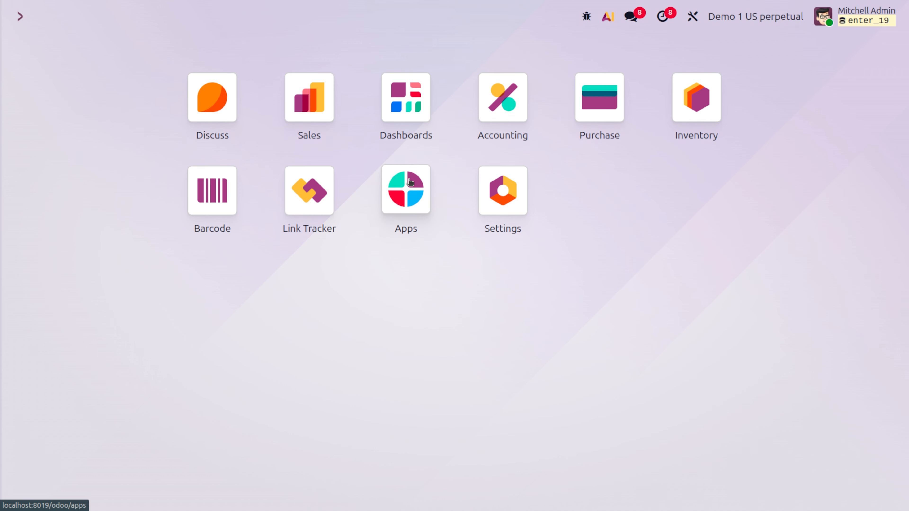
text(MOVE)
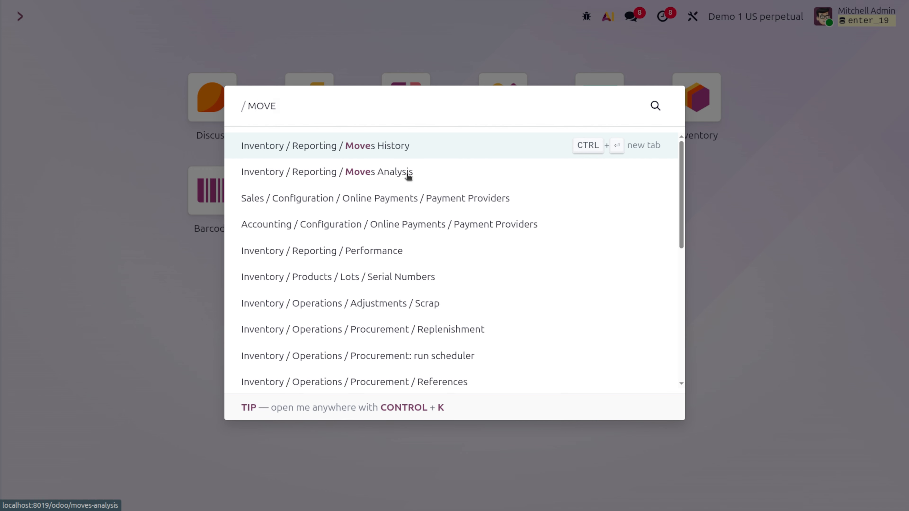
click(409, 175)
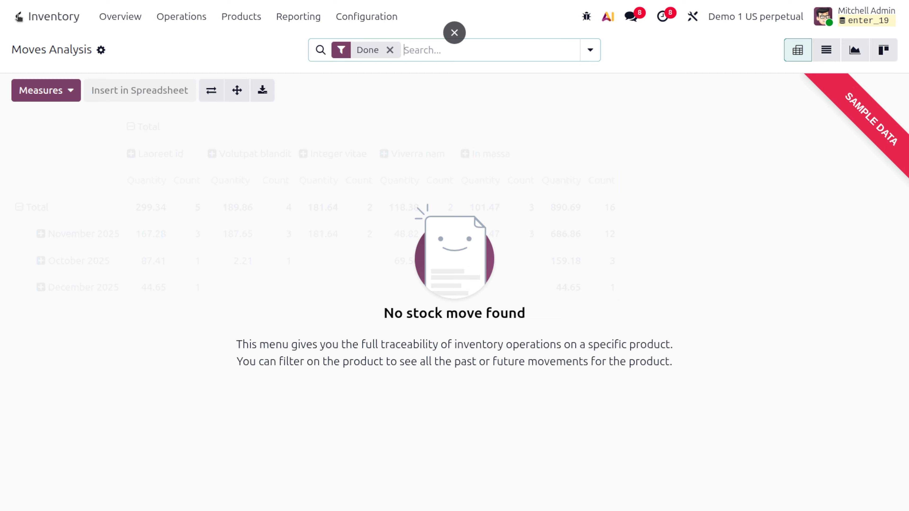
Reopen the confirmed Ready Mat purchase order in Purchase for review.
click(18, 16)
click(605, 100)
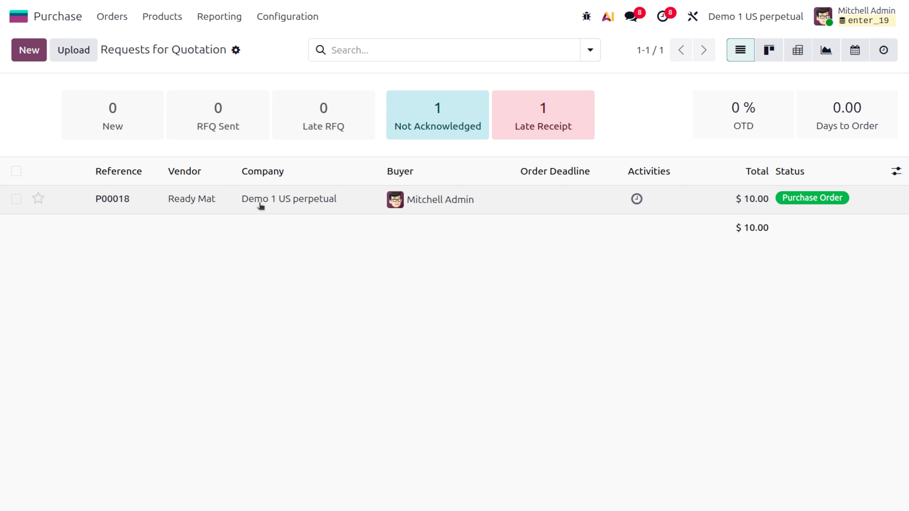
click(260, 203)
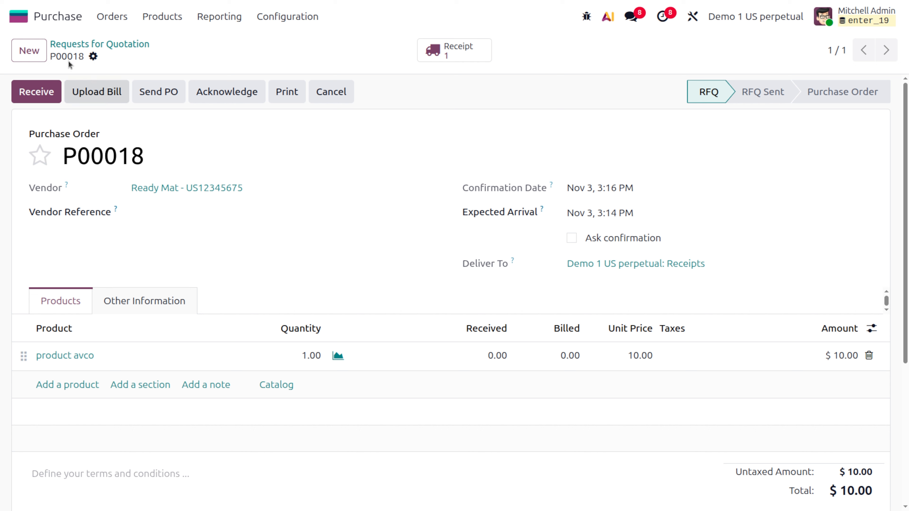
Switch to Accounting and start a new journal from the Journals list.
click(20, 18)
text(acc)
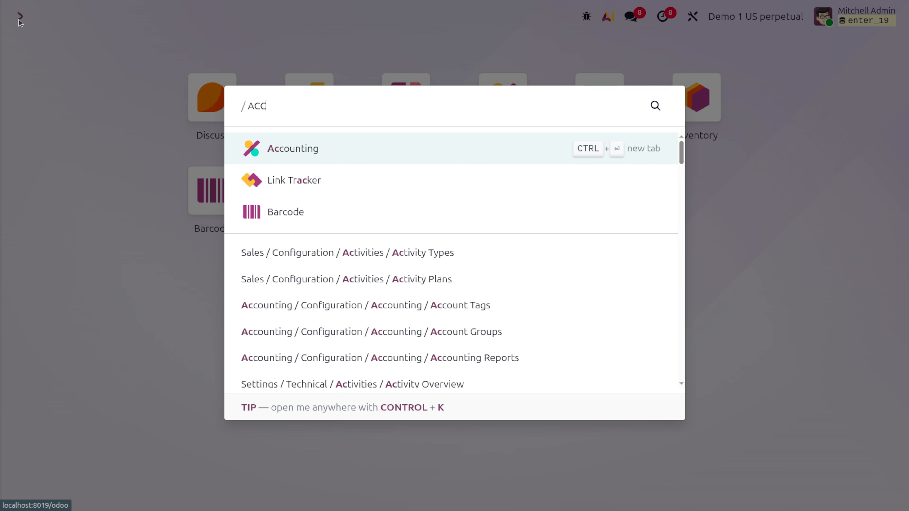
key(Return)
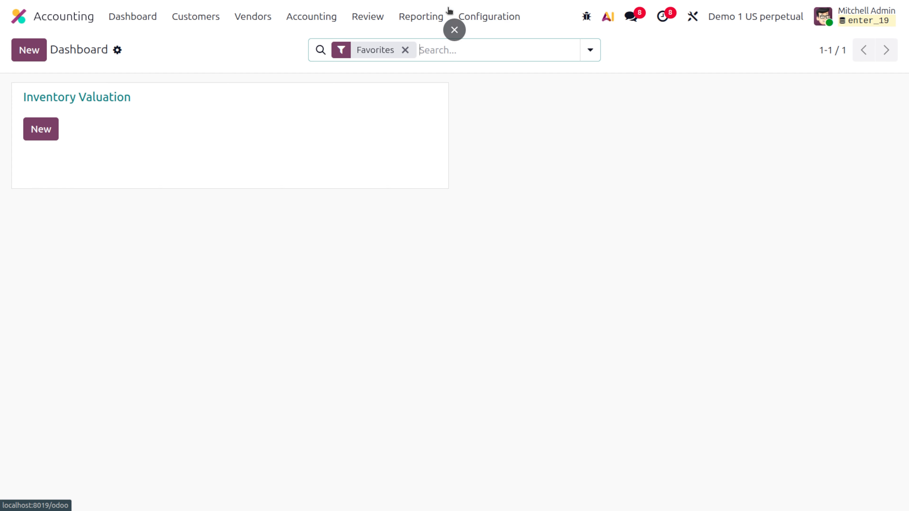
click(513, 15)
click(514, 125)
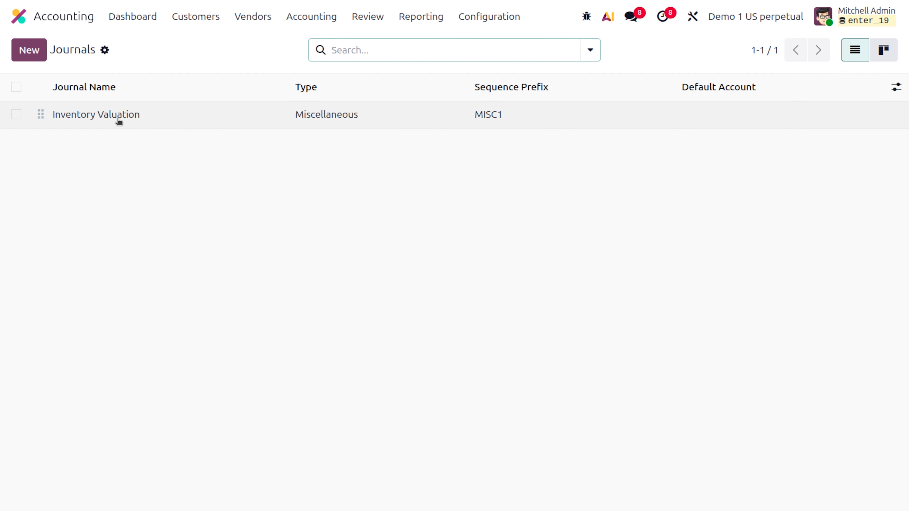
click(30, 56)
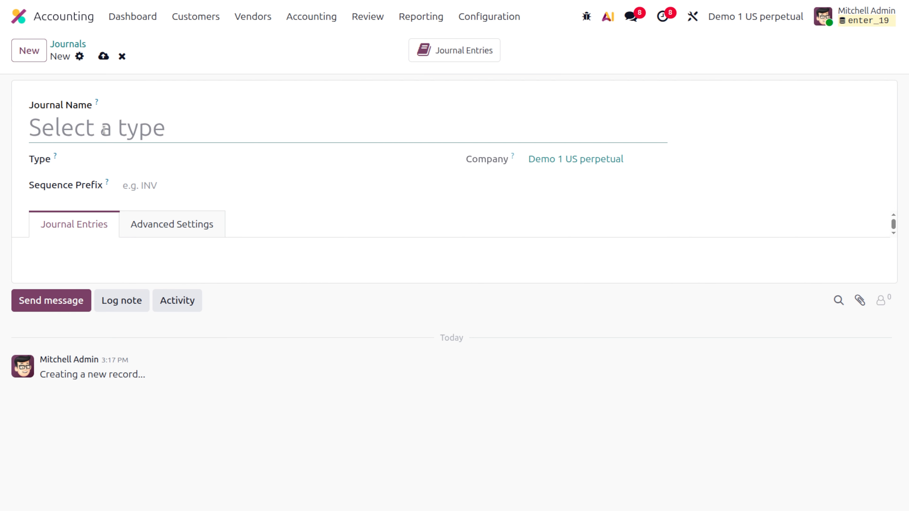
Name the new journal "Purchase" with type Purchase and try to save it.
text(pU)
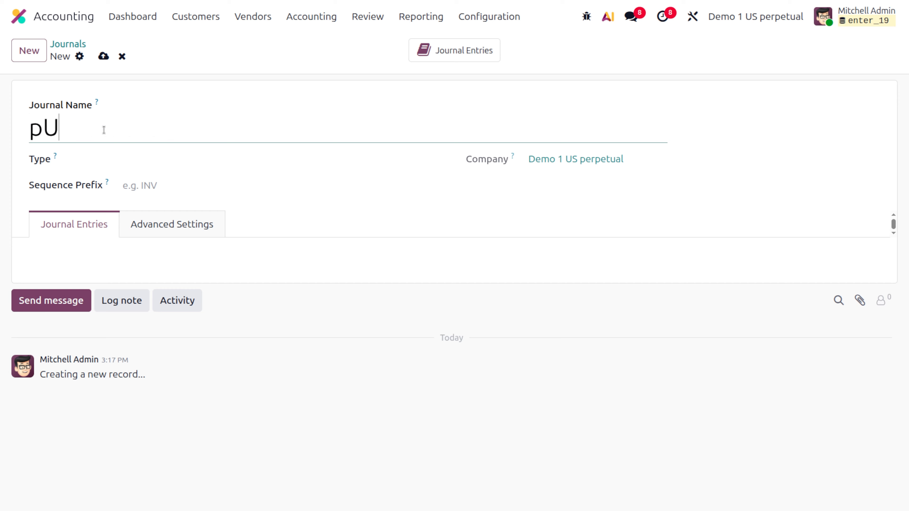
text(RCHASE)
key(BackSpace)
key(BackSpace)
key(BackSpace)
key(BackSpace)
key(BackSpace)
key(BackSpace)
key(BackSpace)
key(BackSpace)
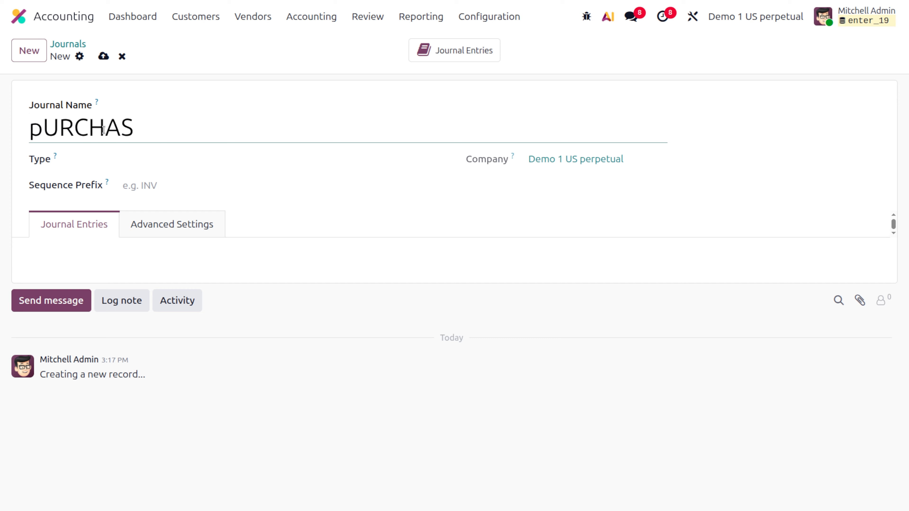
text(P)
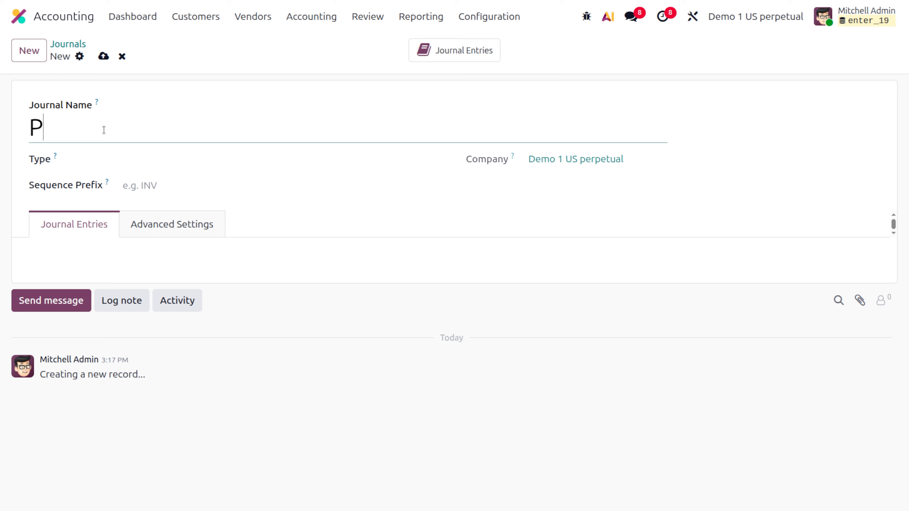
text(urchase)
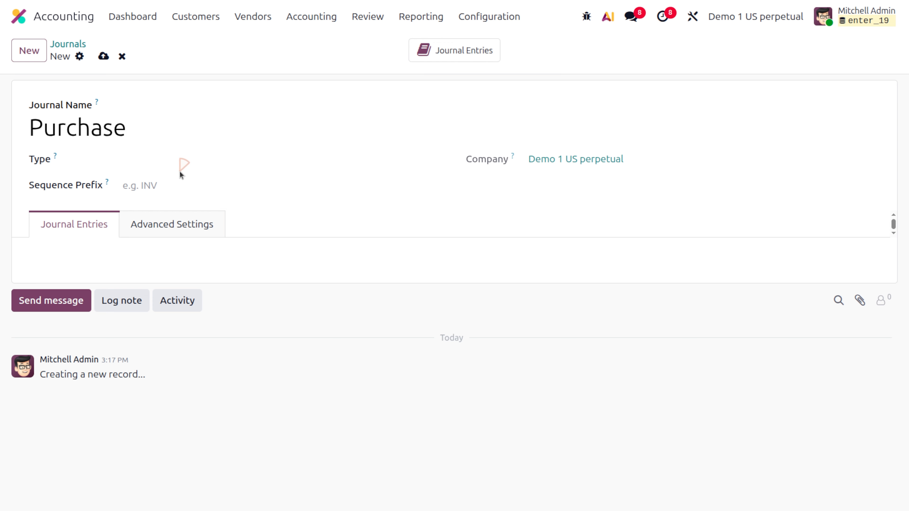
click(183, 159)
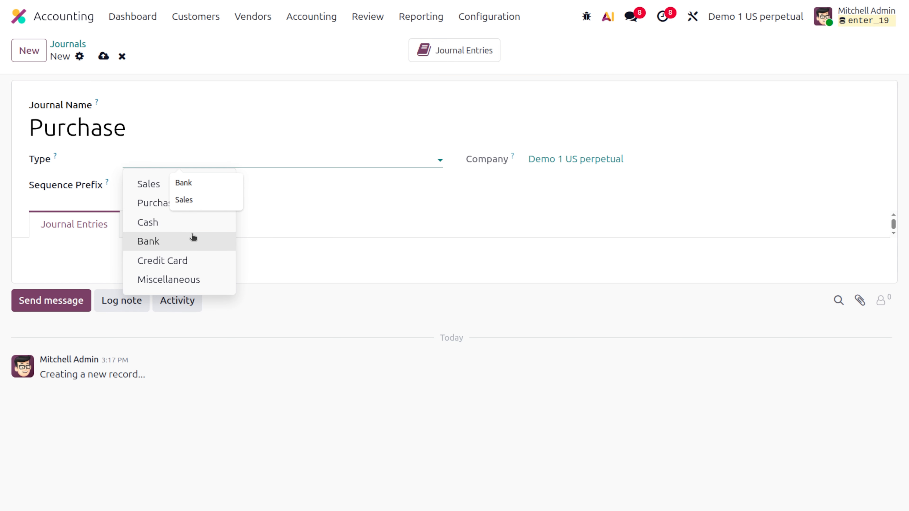
click(155, 203)
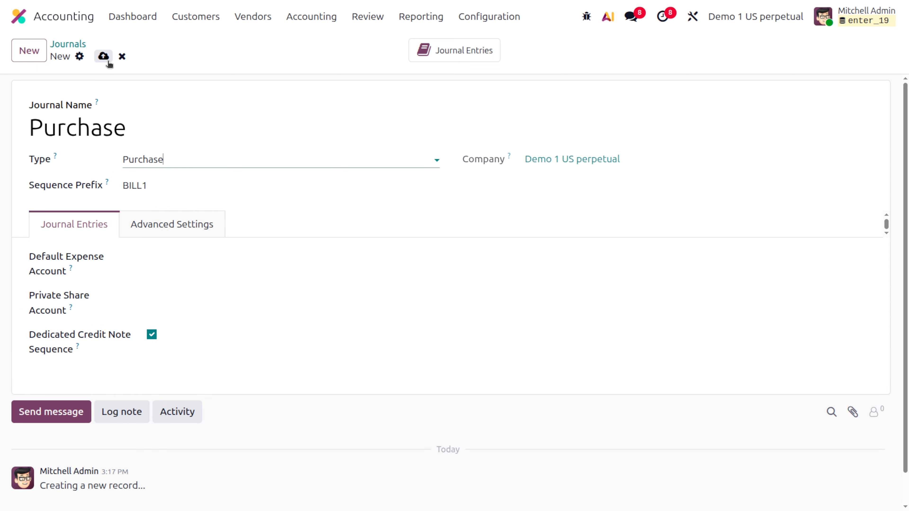
click(103, 57)
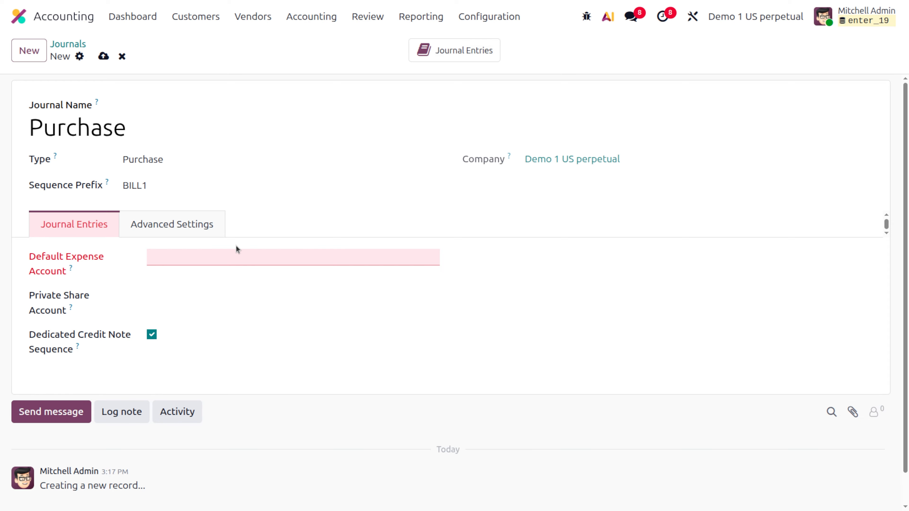
Create account 600000 named "Expense" of type Expenses as the journal's default expense account, and save the journal.
click(245, 256)
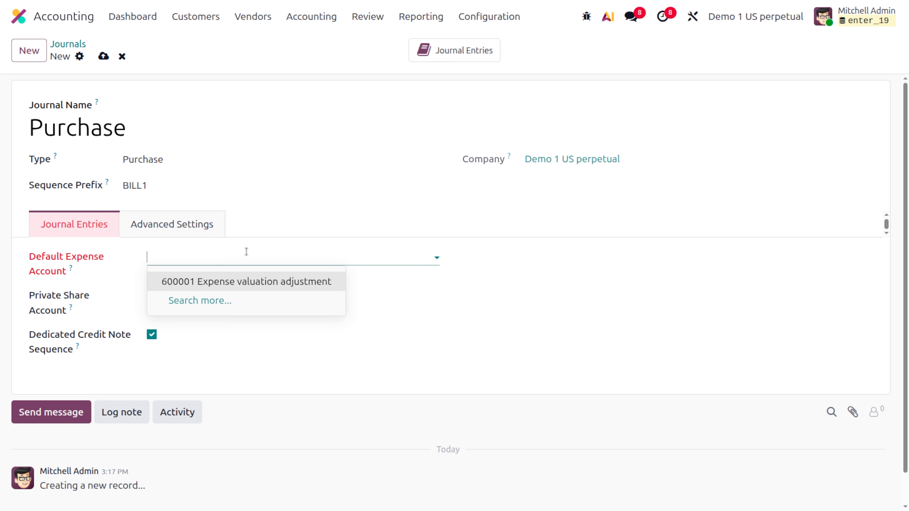
text(600000)
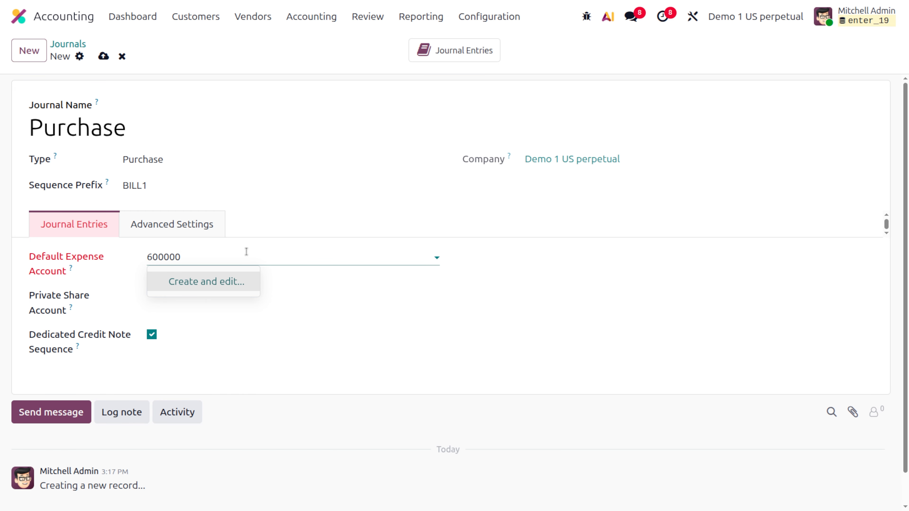
key(Return)
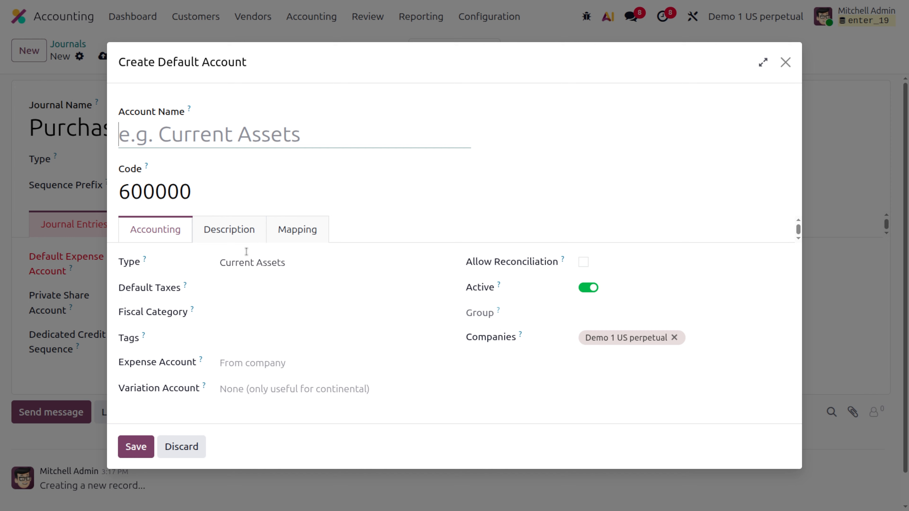
click(258, 262)
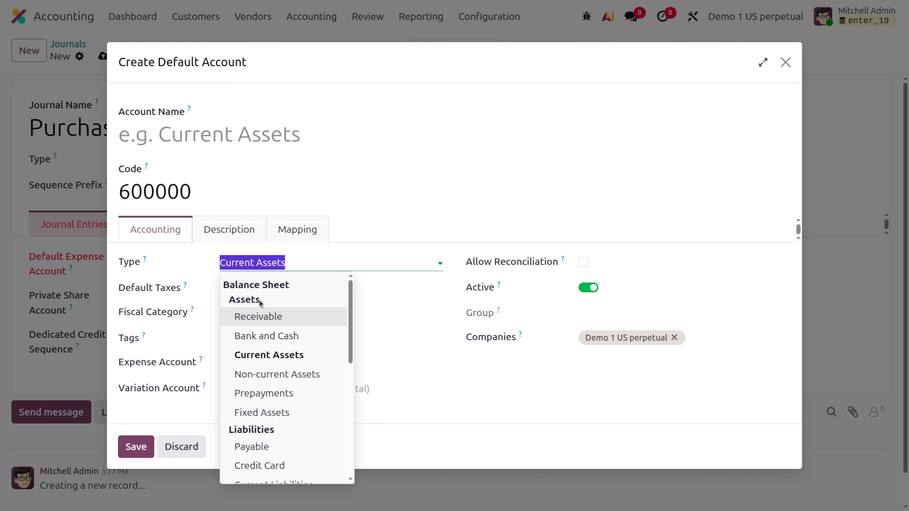
text(ex)
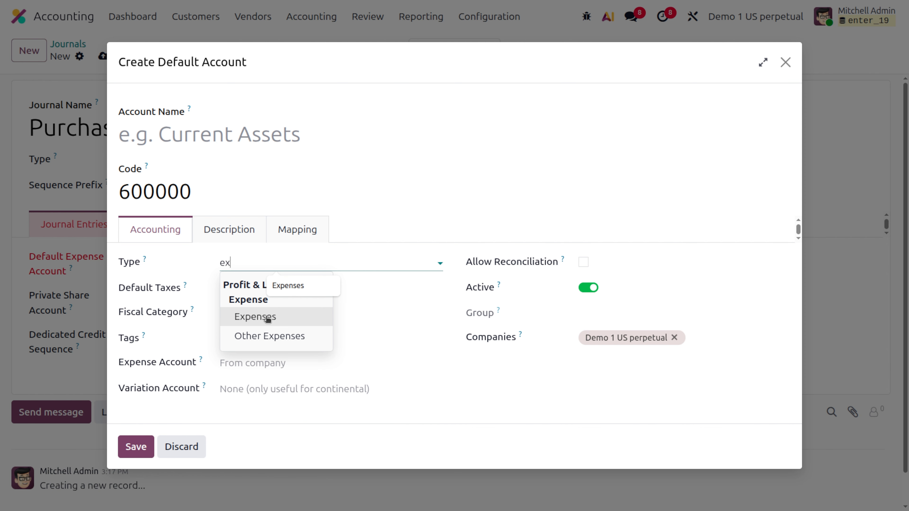
click(265, 317)
click(173, 171)
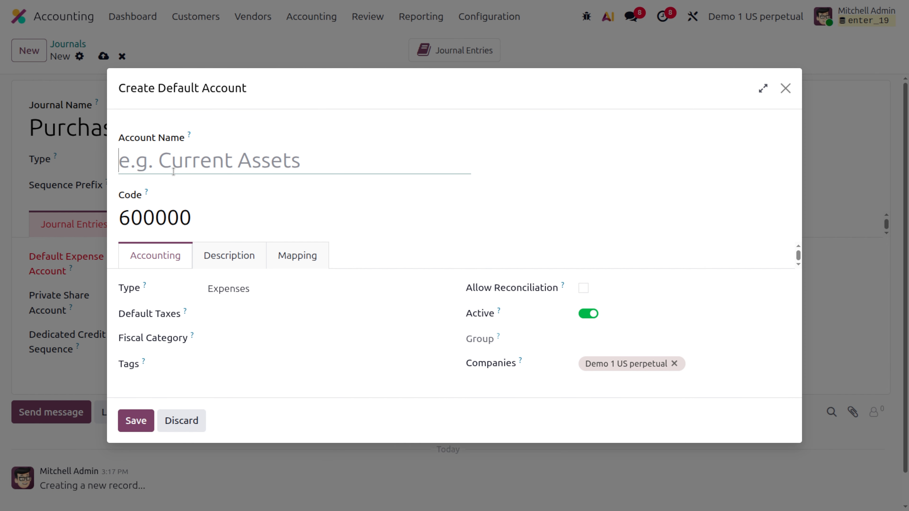
text(Expense)
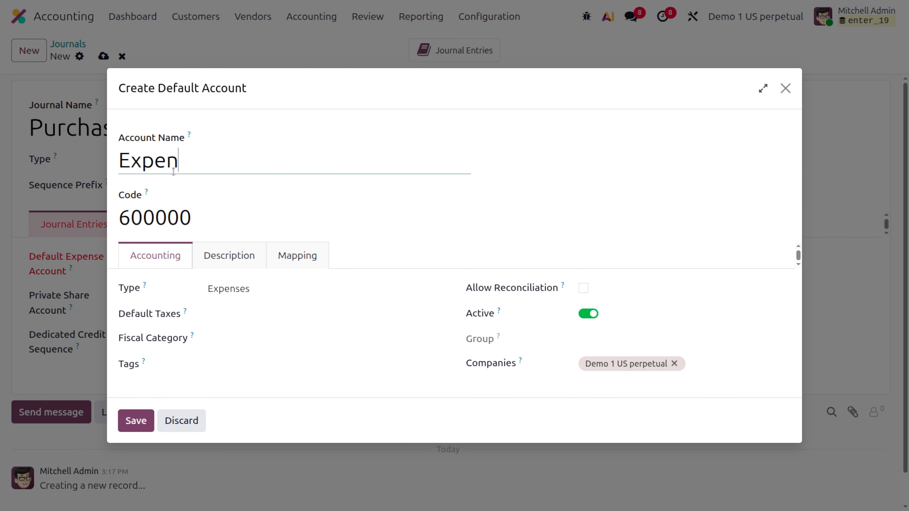
click(136, 421)
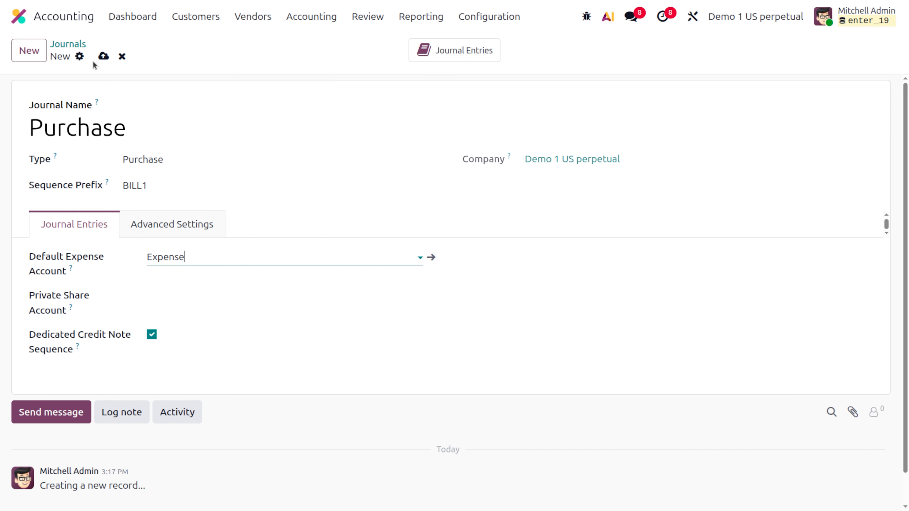
click(102, 57)
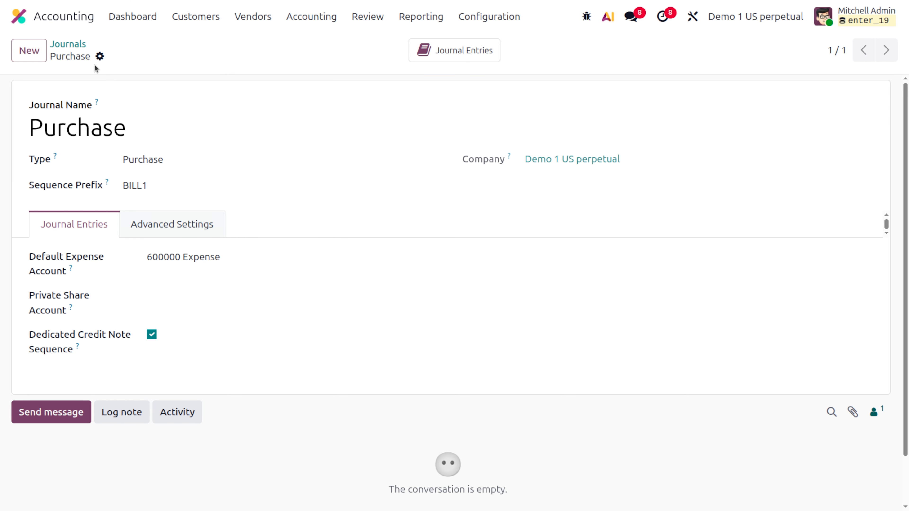
Start another journal from the Journals list, naming it "Sales" and setting its type to Sales.
click(70, 44)
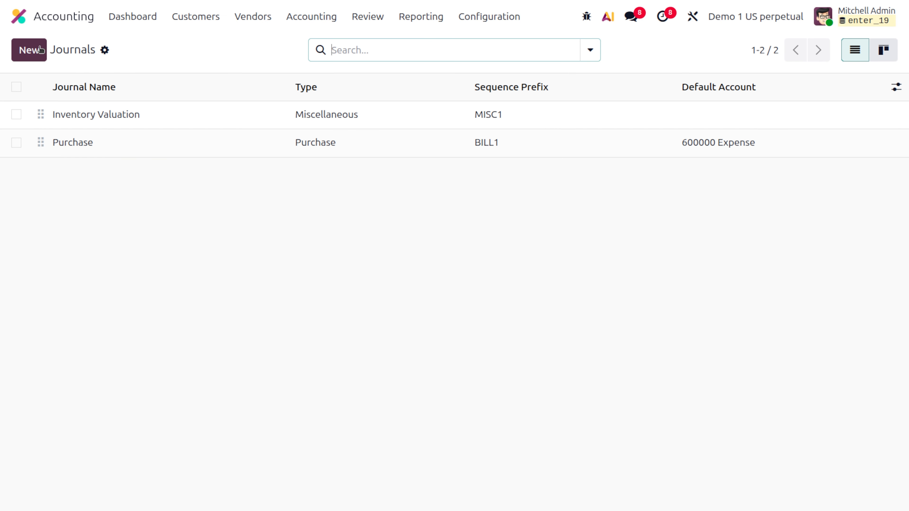
click(30, 51)
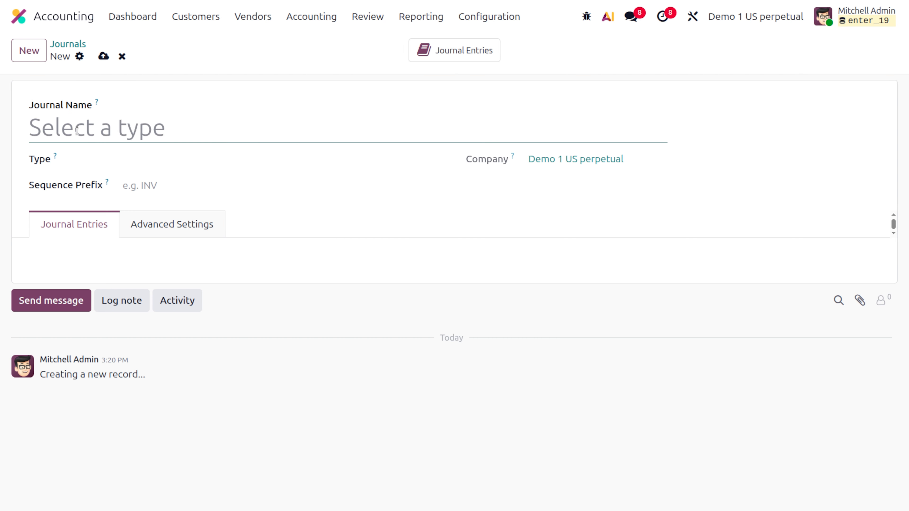
text(Sales)
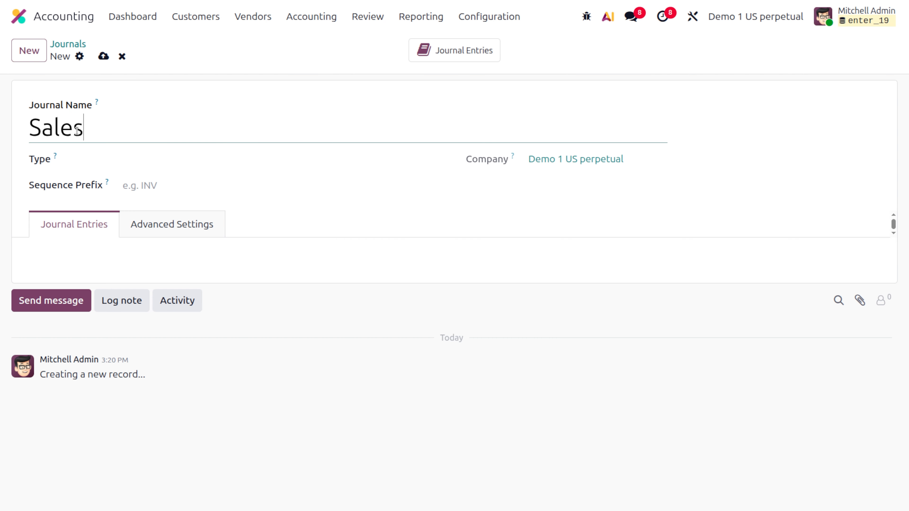
click(124, 160)
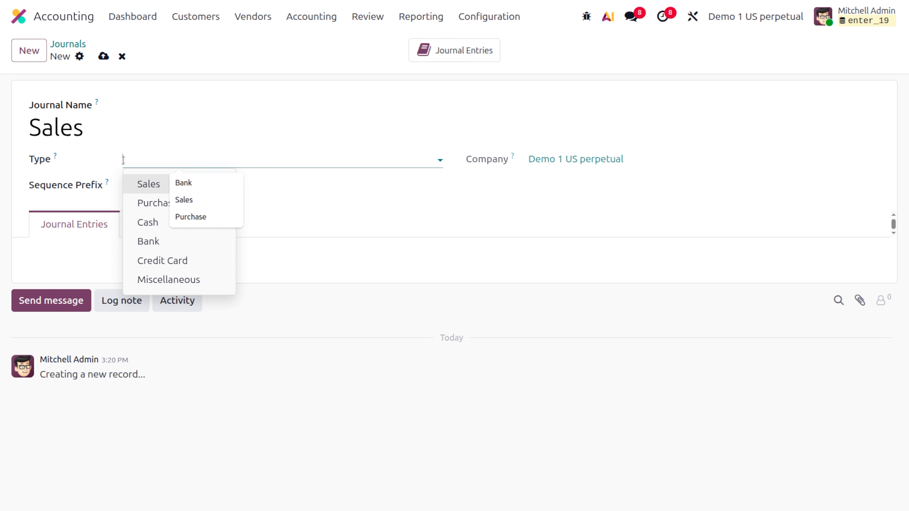
click(143, 188)
Create account 400000 named "Product sale" of type Income as the journal's default income account, and save the journal.
click(175, 257)
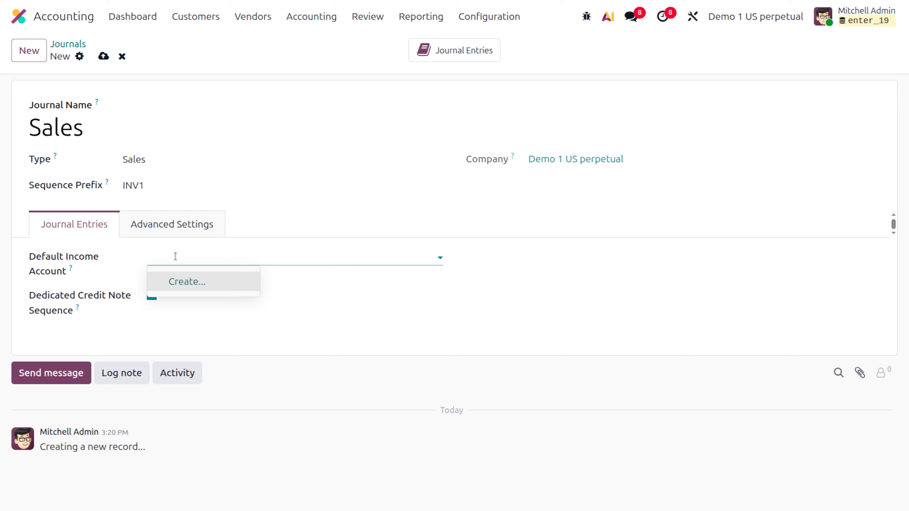
text(400000 Prod)
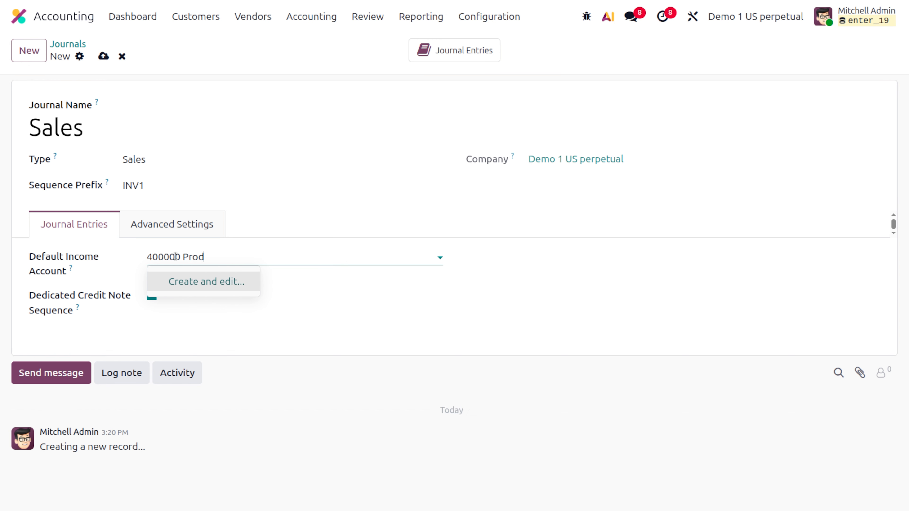
text(uct sale)
key(Return)
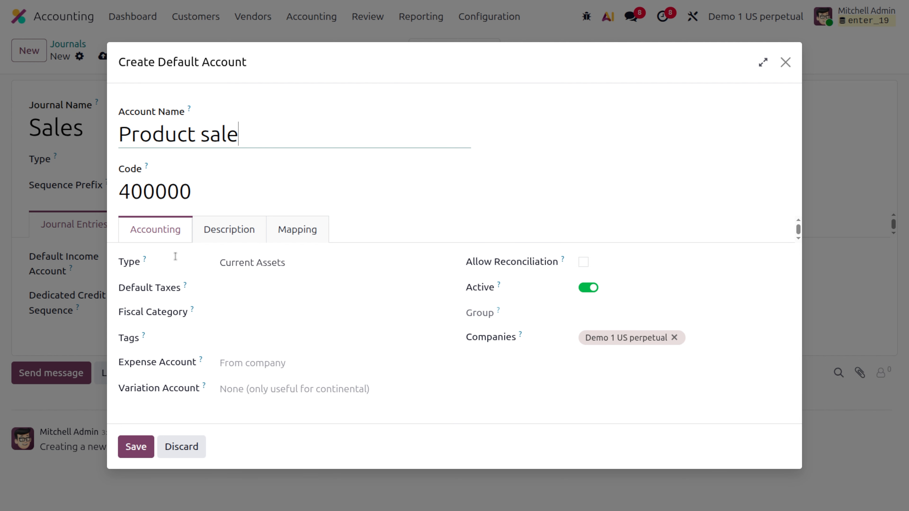
click(271, 262)
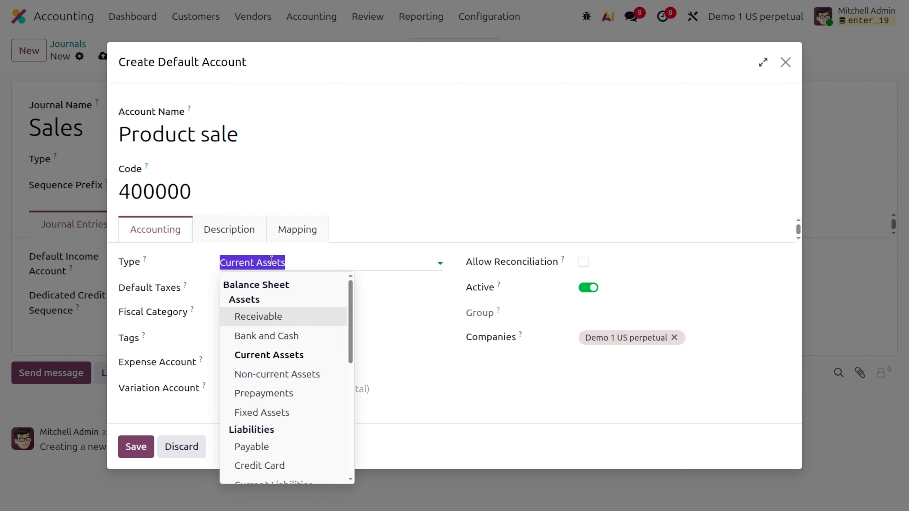
scroll(278, 366, down, 5)
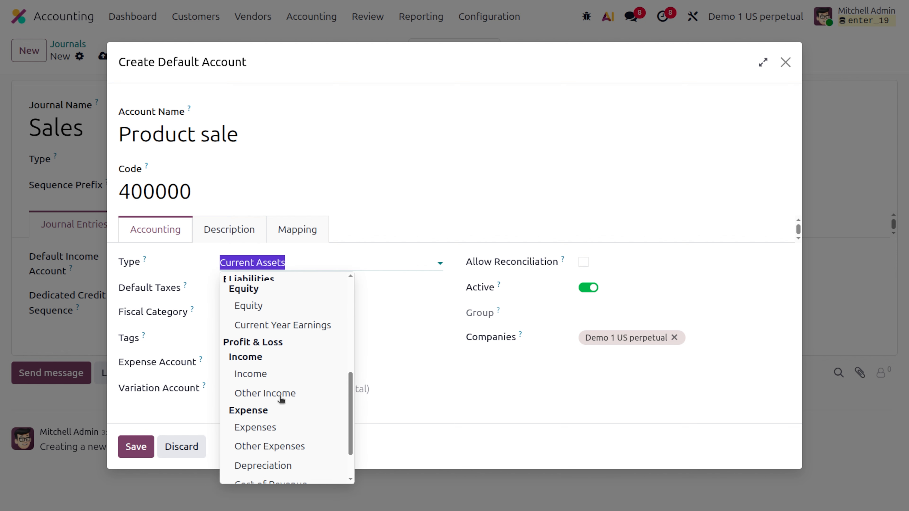
click(247, 371)
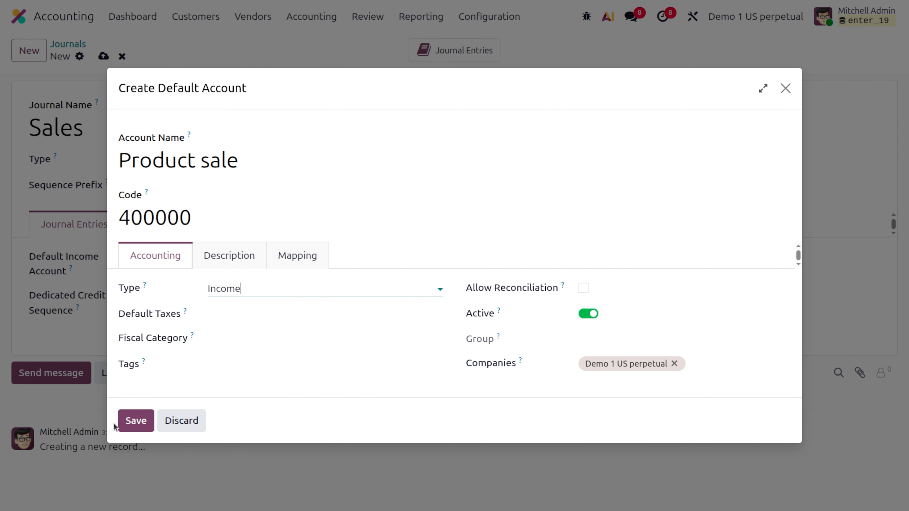
click(136, 419)
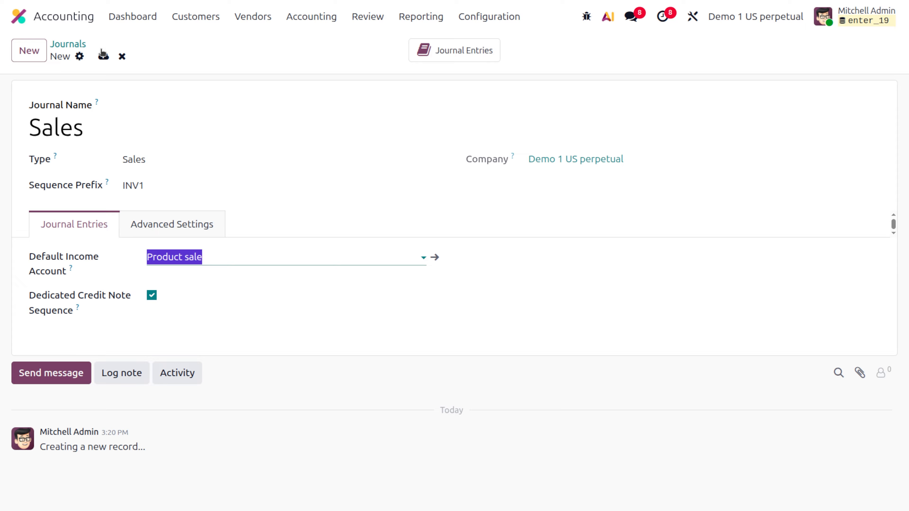
click(103, 56)
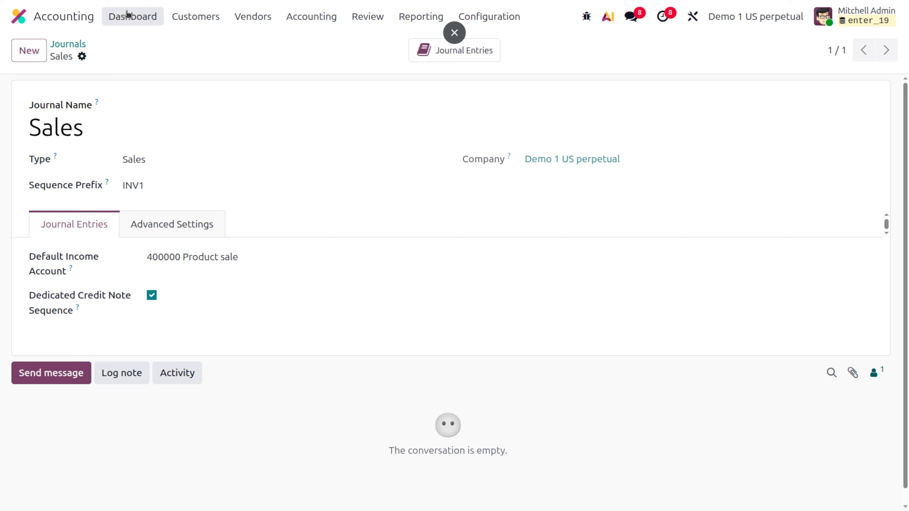
Switch to Purchase, open the receipt of the Ready Mat purchase order and validate it.
click(37, 15)
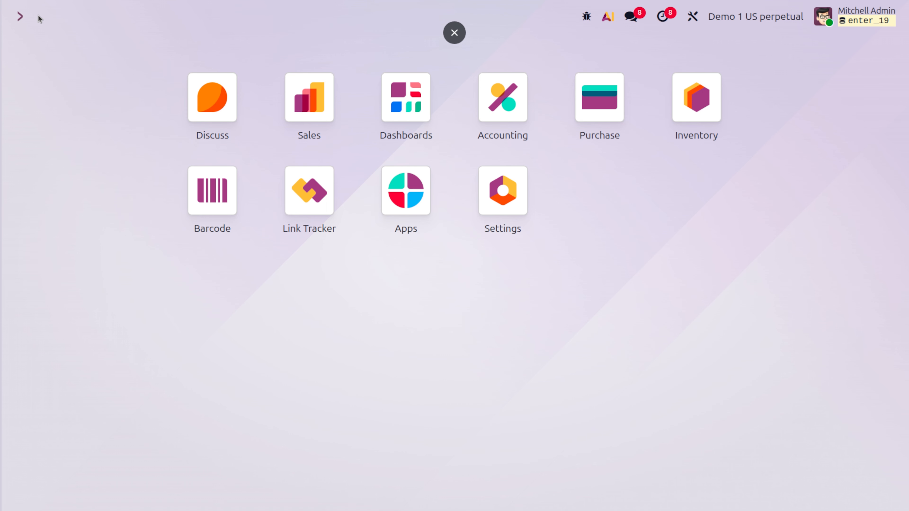
text(pu)
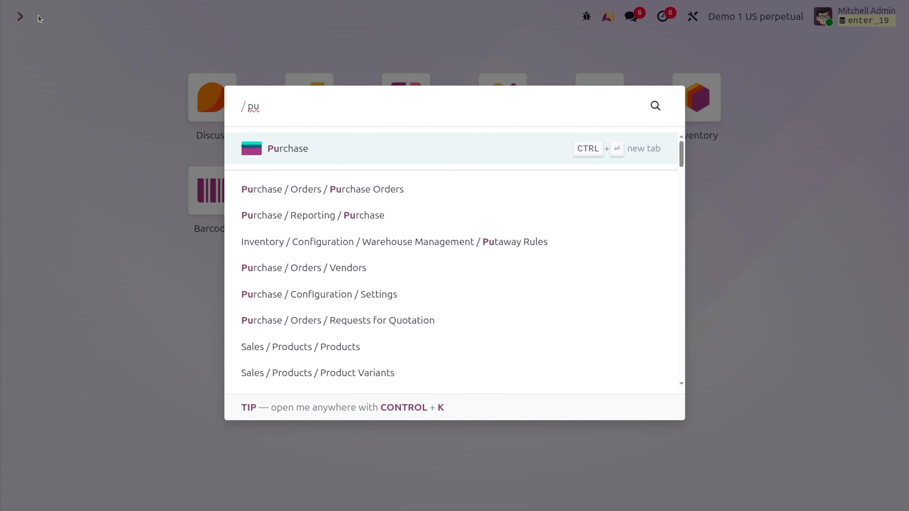
key(Return)
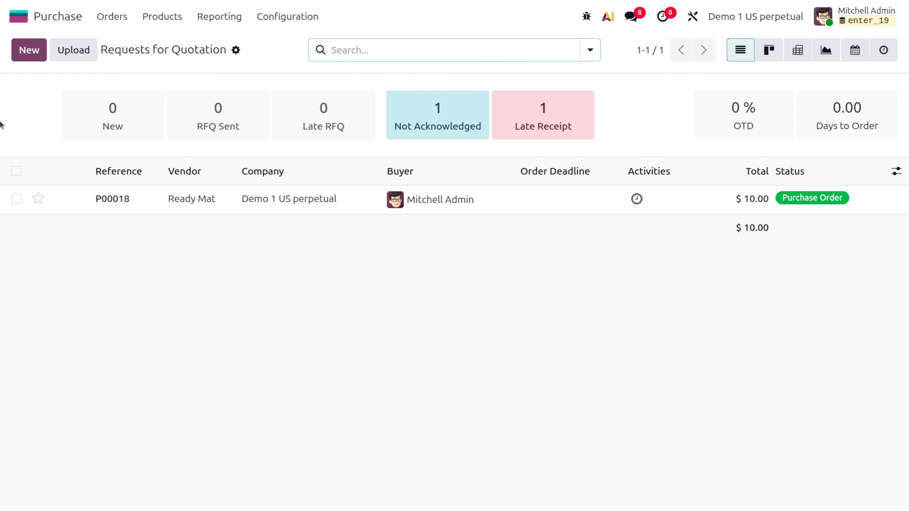
click(266, 202)
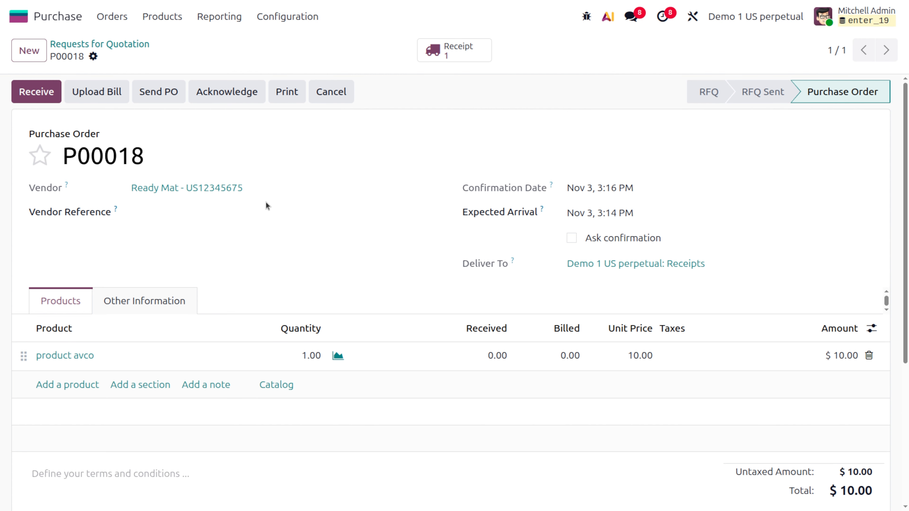
click(456, 58)
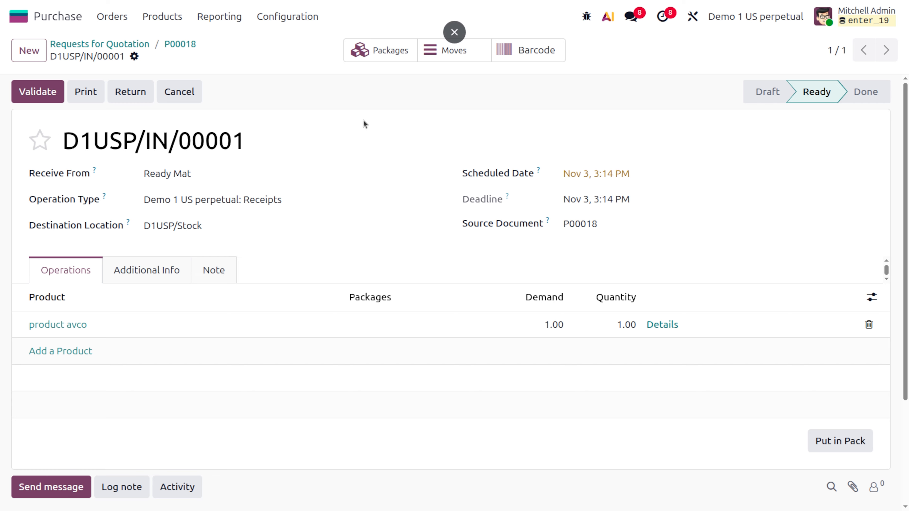
click(42, 92)
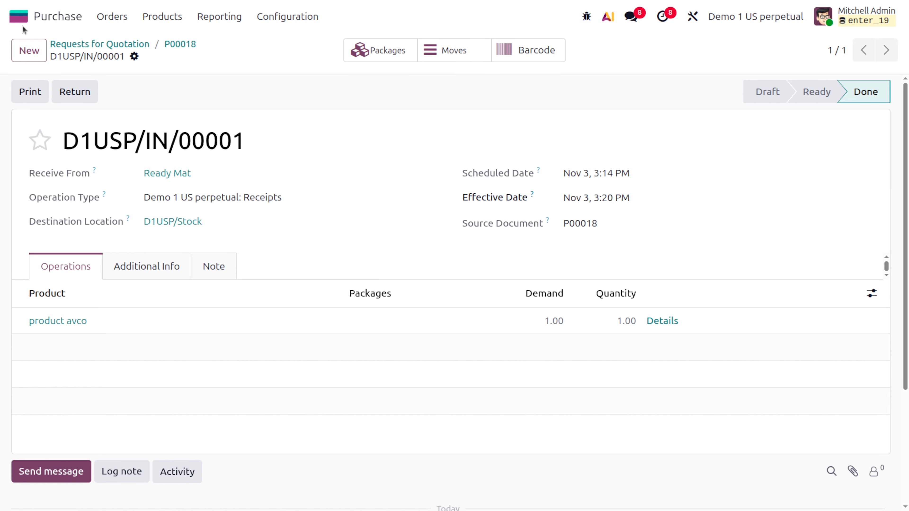
Open Accounting's Inventory Valuation report to examine the stock variation and ending stock after the receipt.
click(19, 17)
text(in)
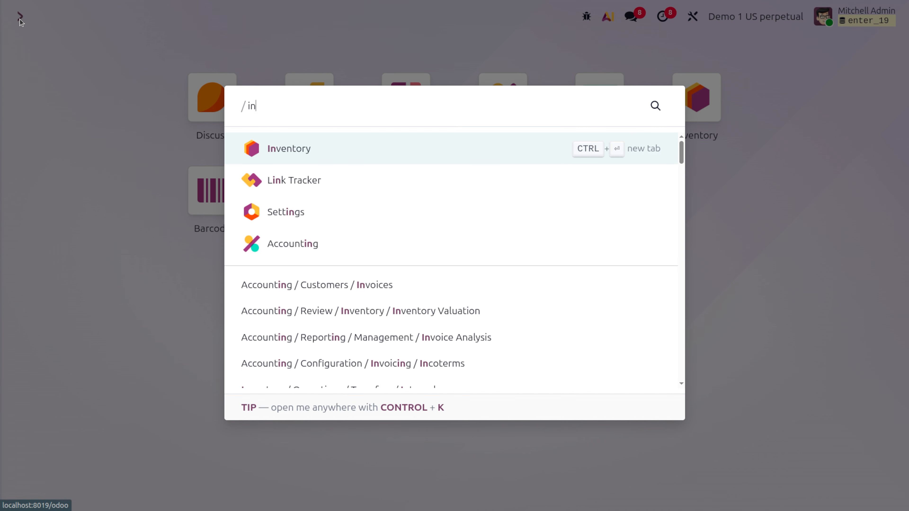
text(ve)
key(Return)
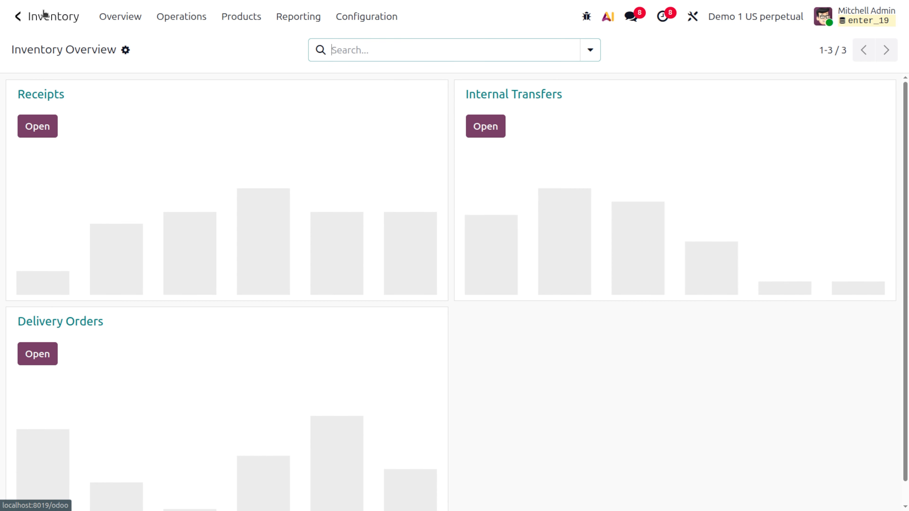
click(20, 16)
text(inve)
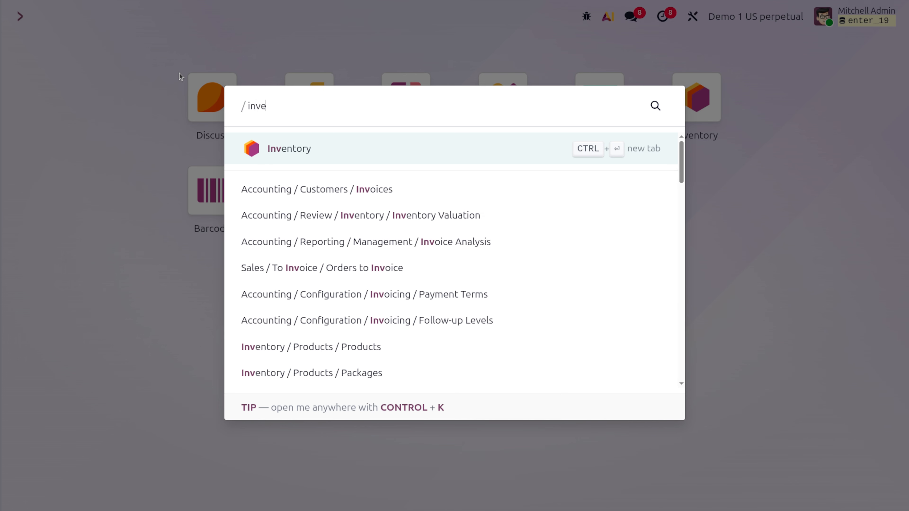
text(ntory)
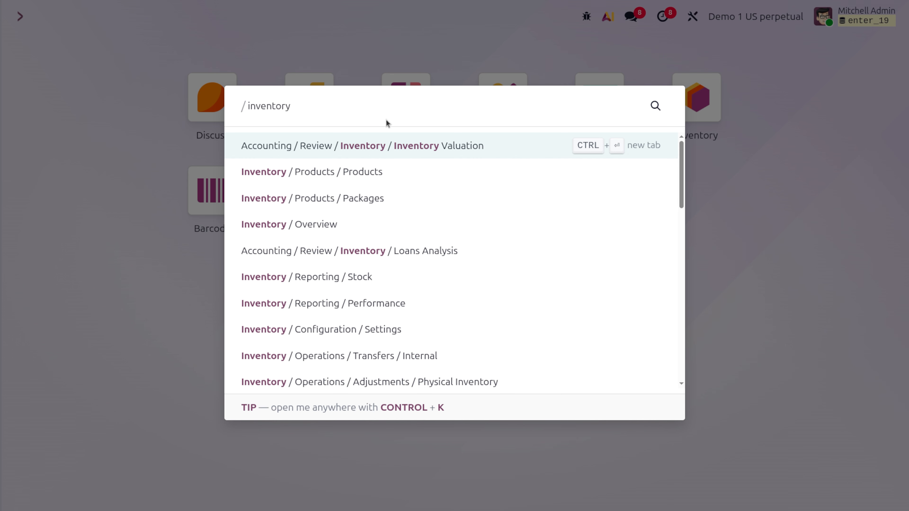
click(423, 145)
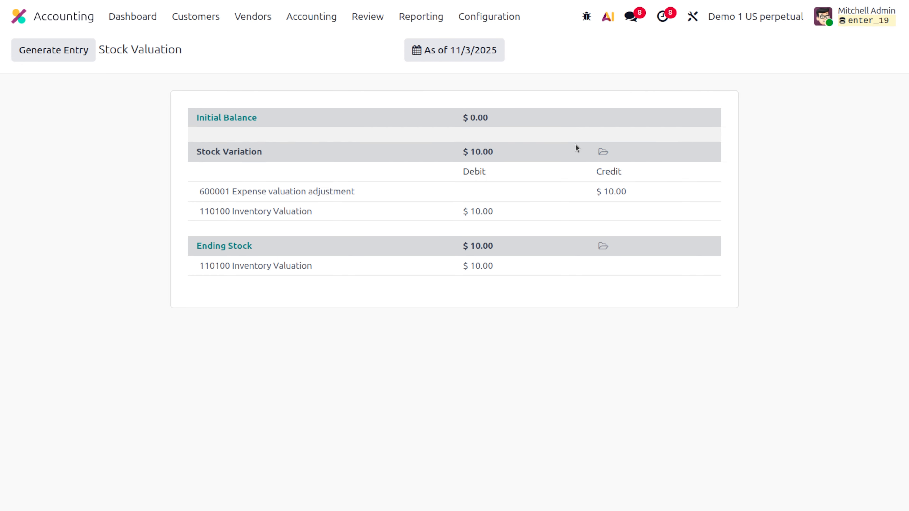
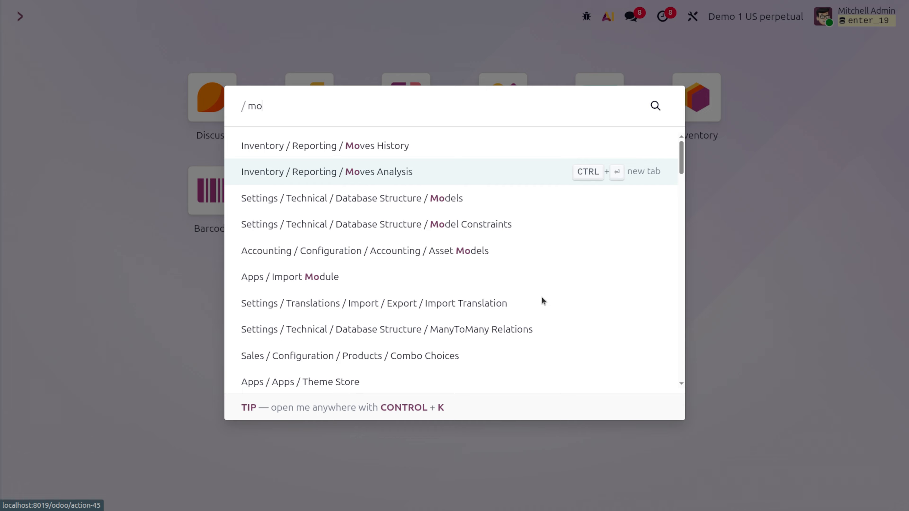
Open Inventory's Moves Analysis report and break November 2025 down by product.
key(Return)
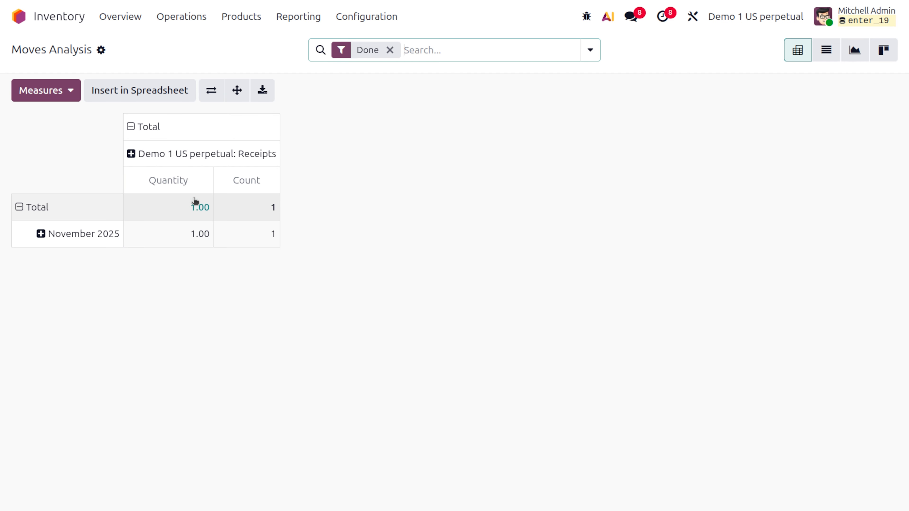
click(67, 237)
click(72, 265)
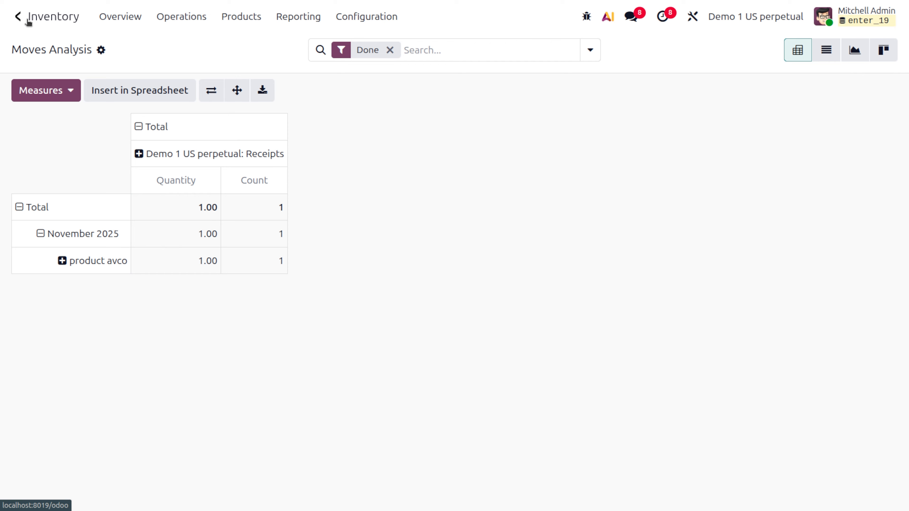
Return to the Ready Mat purchase order in Purchase and print it as a PDF.
click(29, 18)
text(pu)
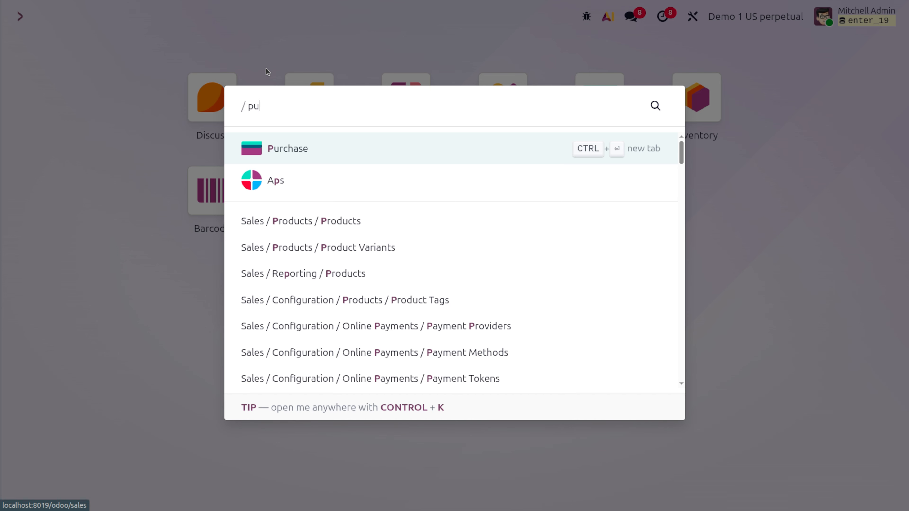
key(Return)
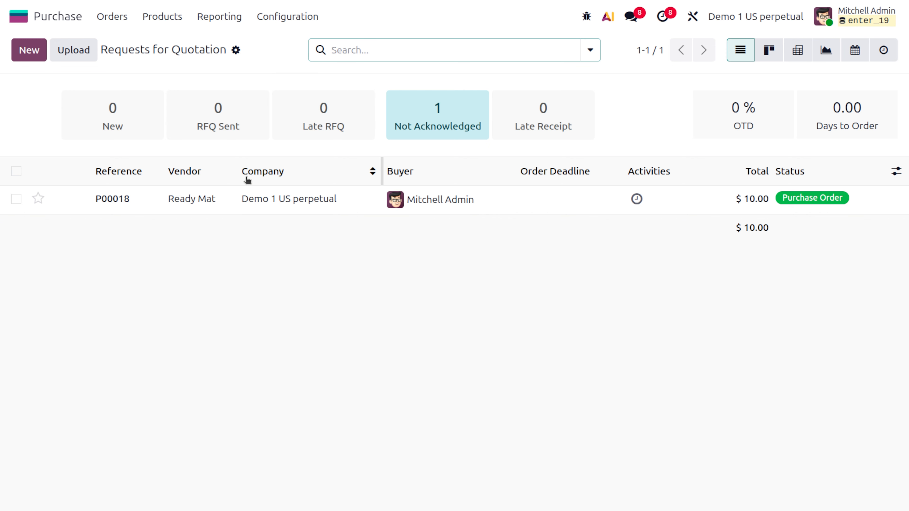
click(254, 197)
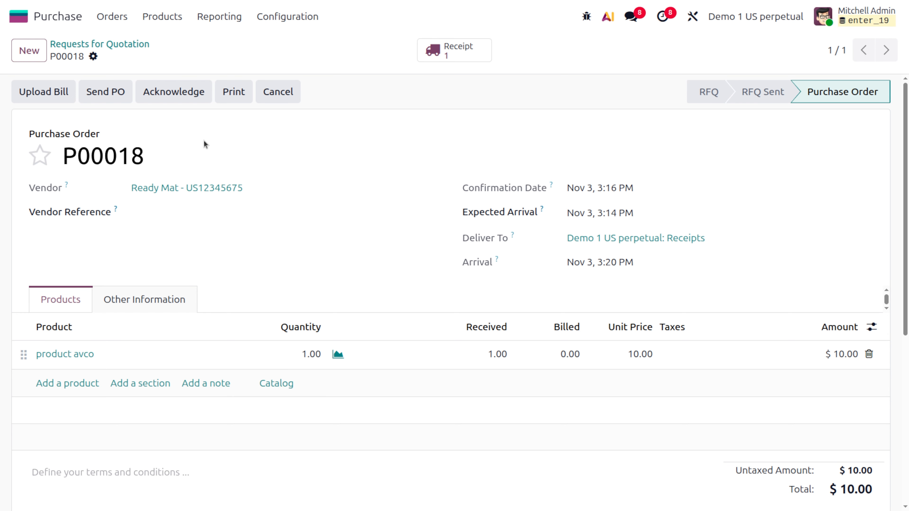
click(235, 91)
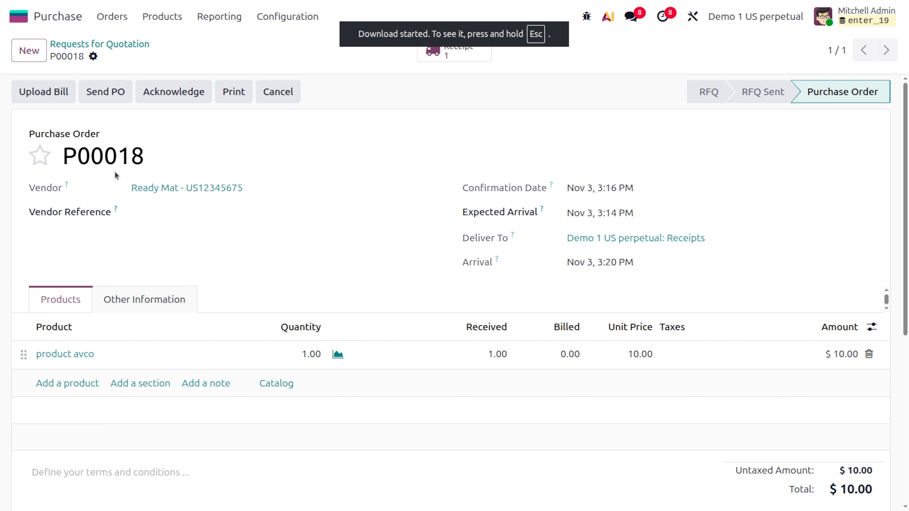
double_click(123, 160)
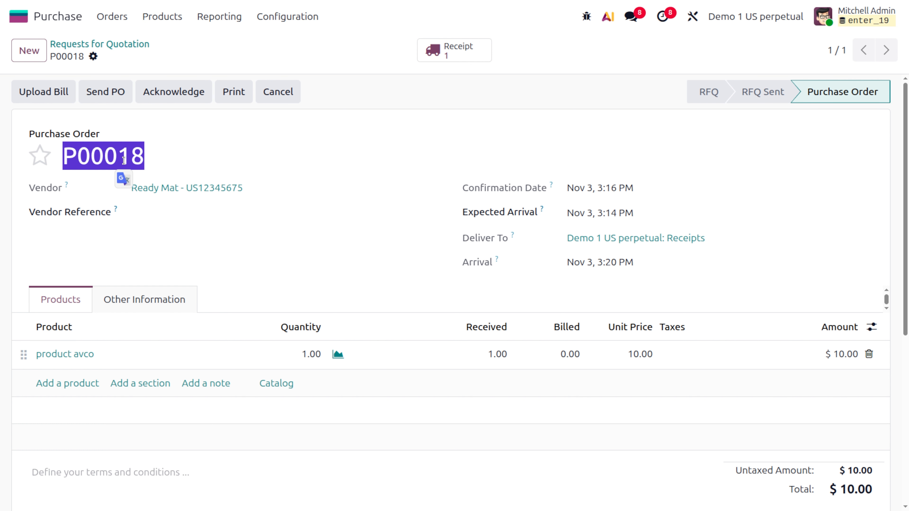
Try to upload the Ready Mat purchase order PDF from Downloads as the order's vendor bill.
click(46, 92)
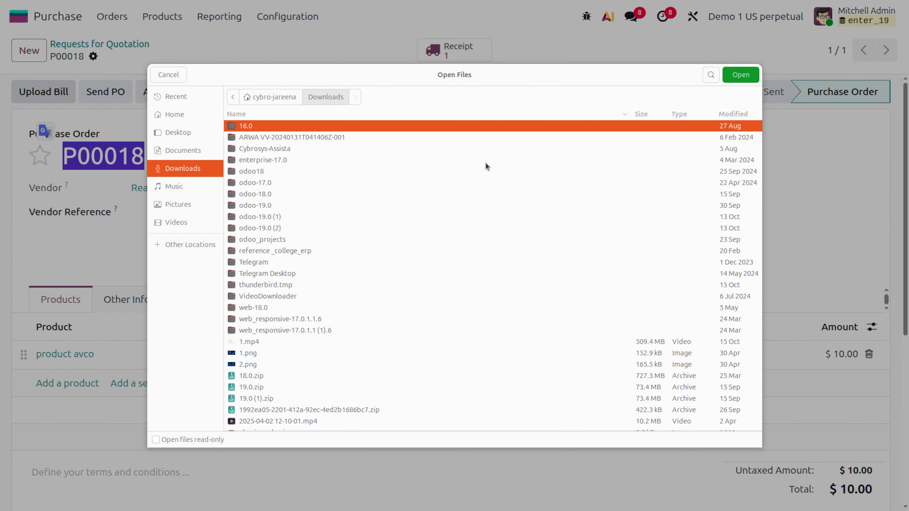
scroll(416, 305, down, 10)
scroll(416, 305, down, 15)
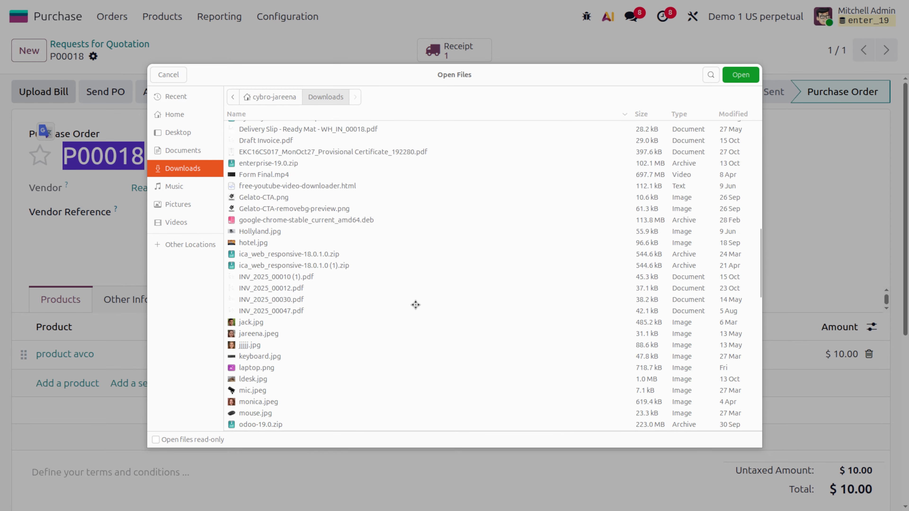
scroll(416, 305, down, 3)
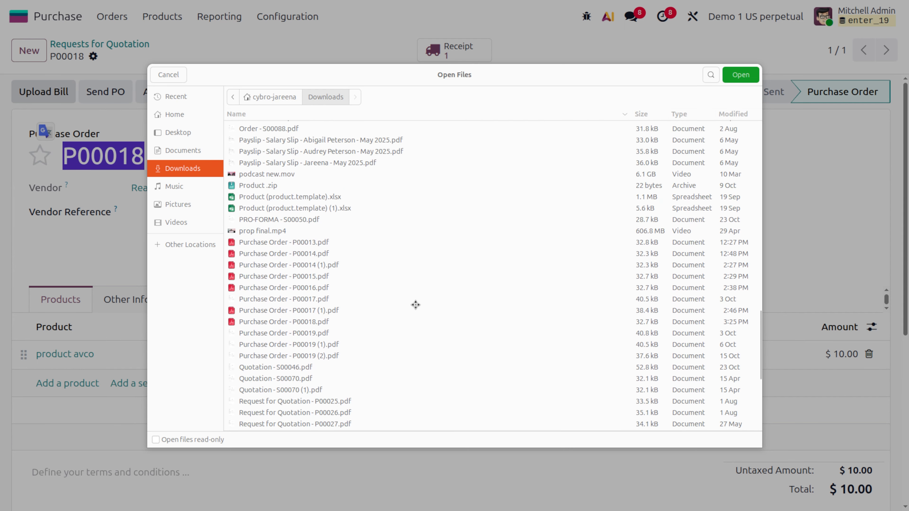
click(287, 321)
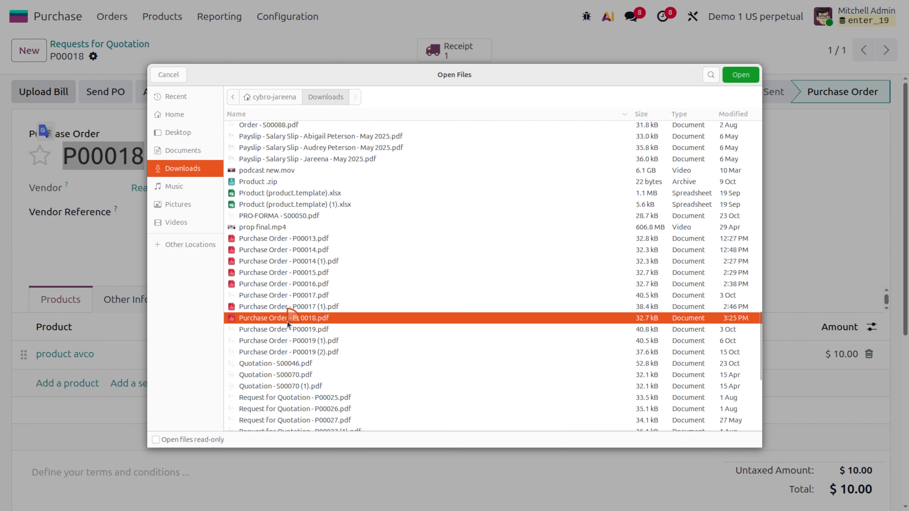
double_click(287, 321)
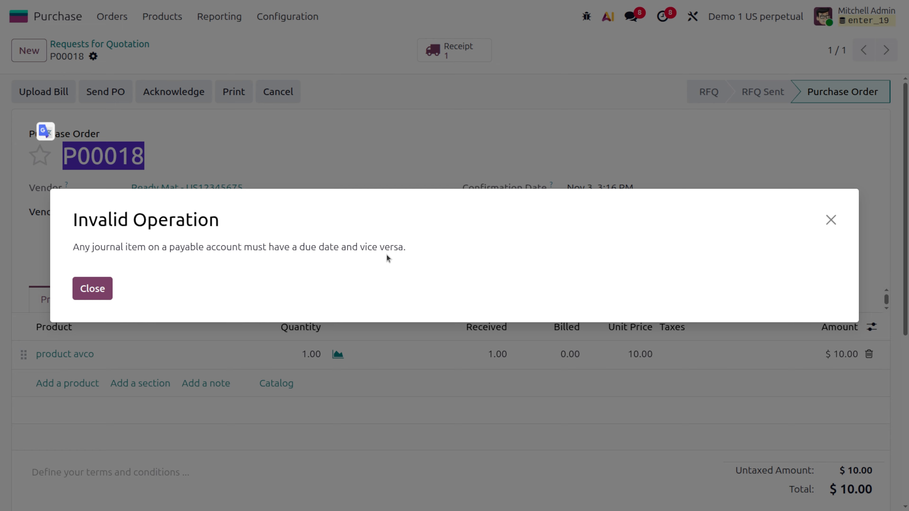
click(93, 289)
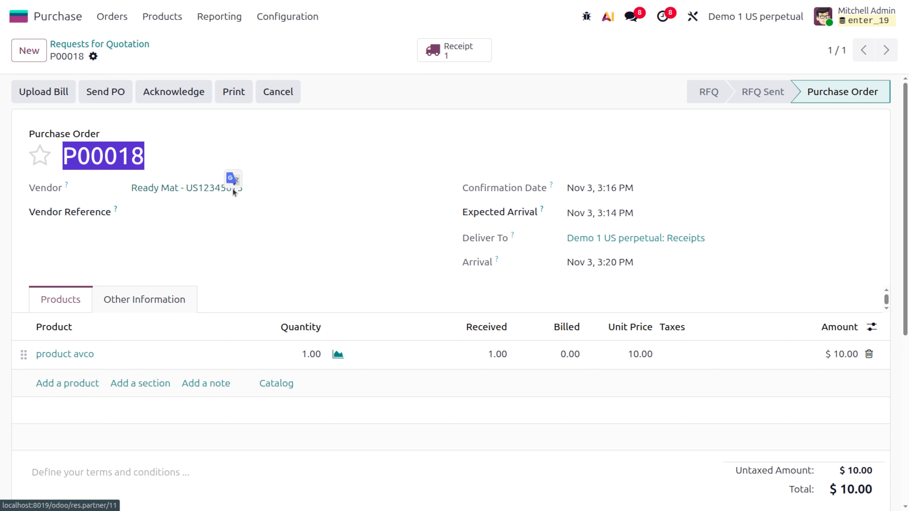
Set Ready Mat's Account Receivable to 400001 Account Recieveble and Account Payable to 6000001 Account Payable, and view the receivable account's record.
click(238, 188)
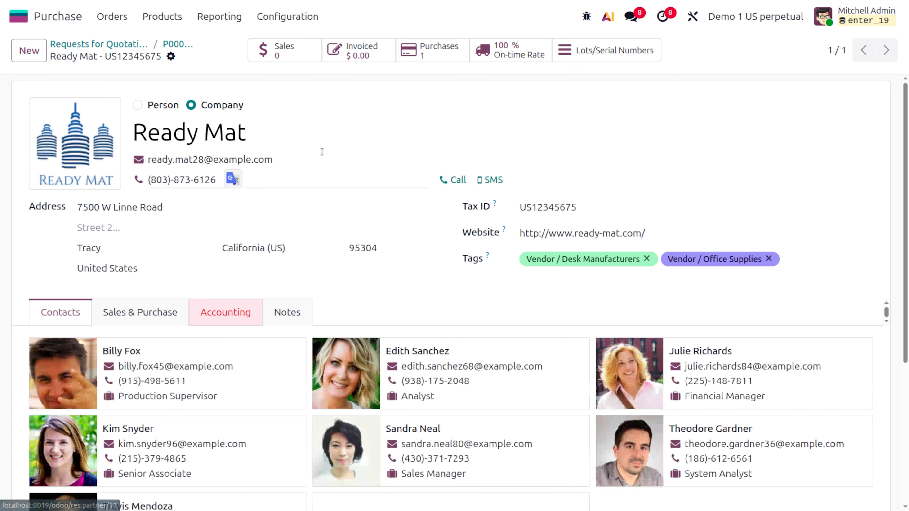
click(233, 314)
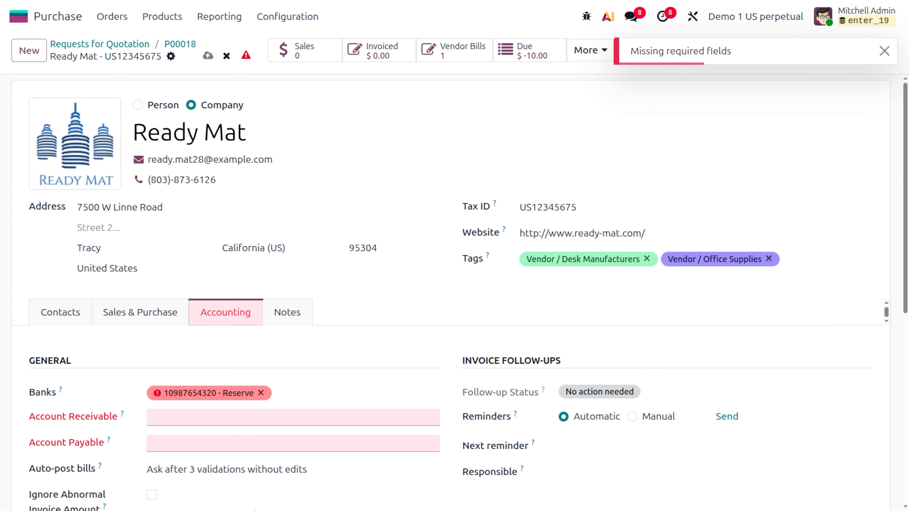
click(207, 418)
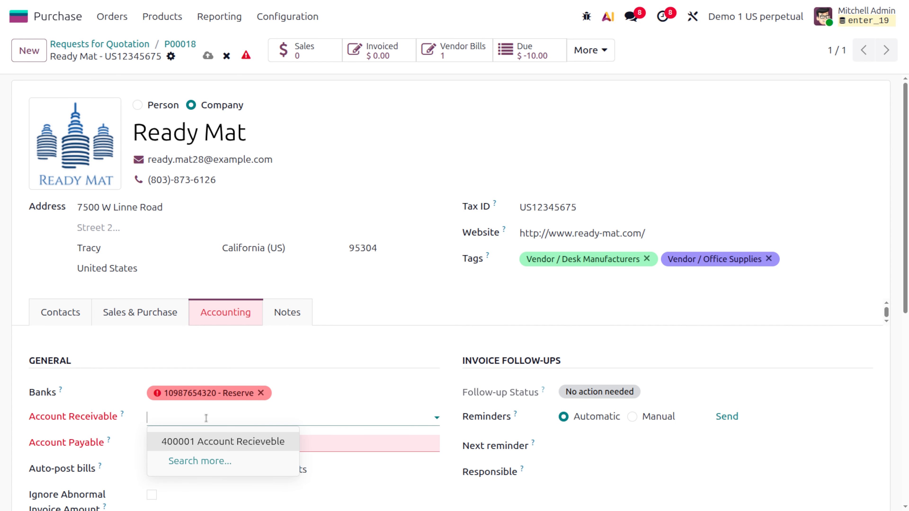
click(219, 440)
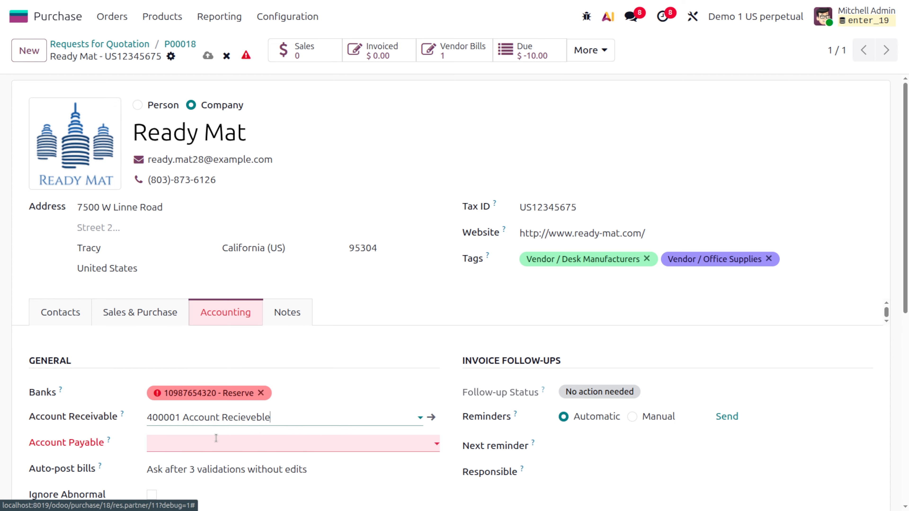
click(431, 417)
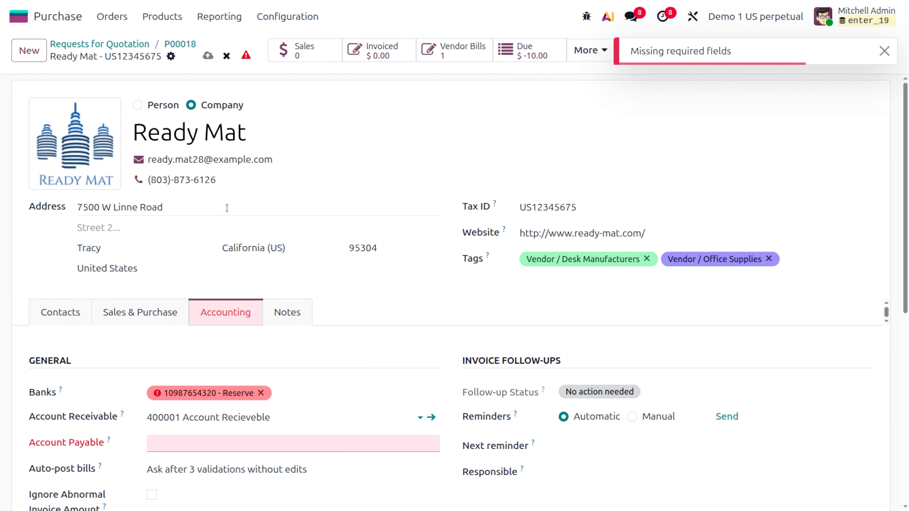
click(225, 443)
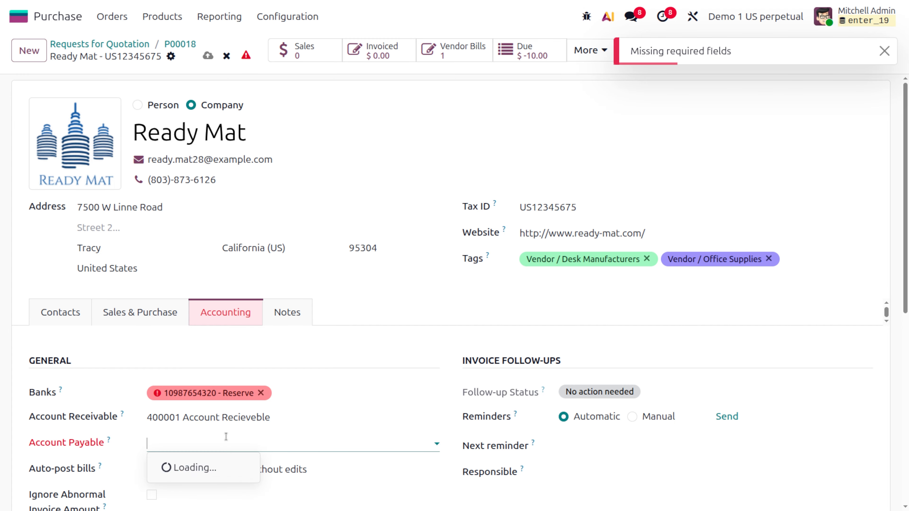
click(173, 468)
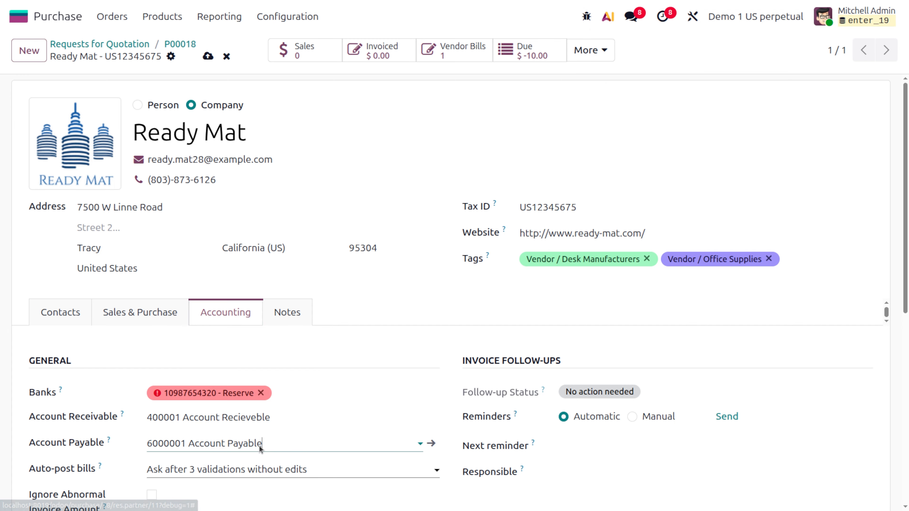
click(432, 418)
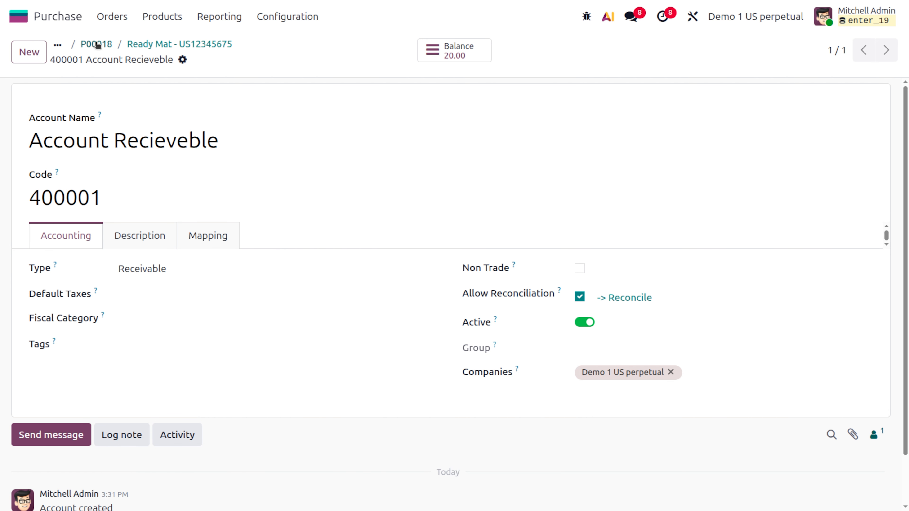
click(142, 50)
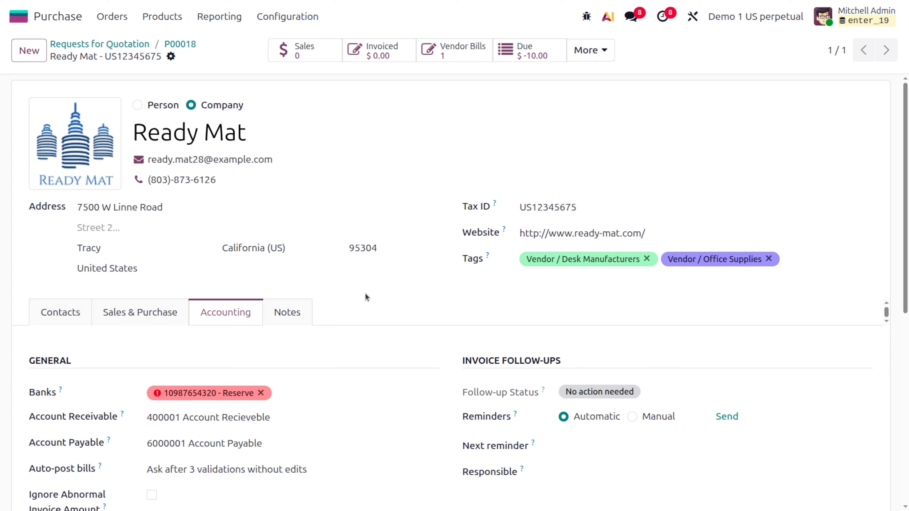
Check Ready Mat's purchase payment terms and open the vendor bill linked to its purchase order.
click(156, 321)
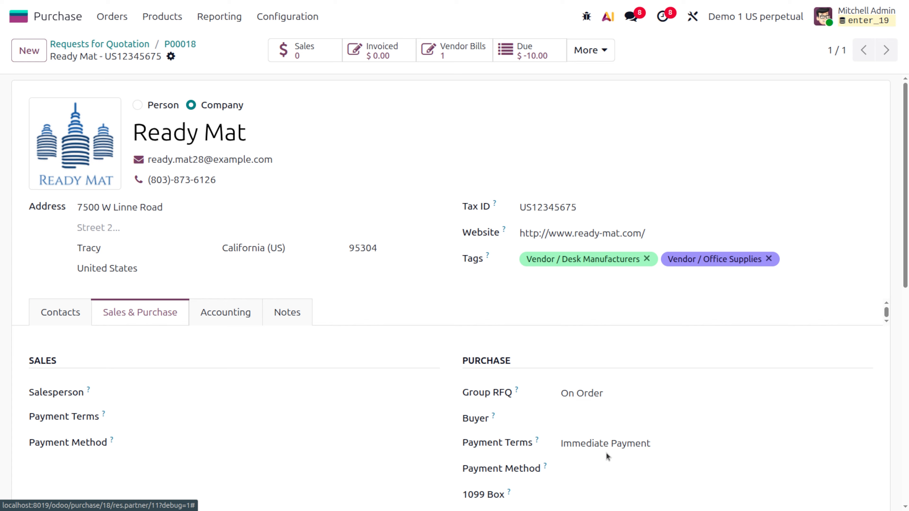
click(183, 45)
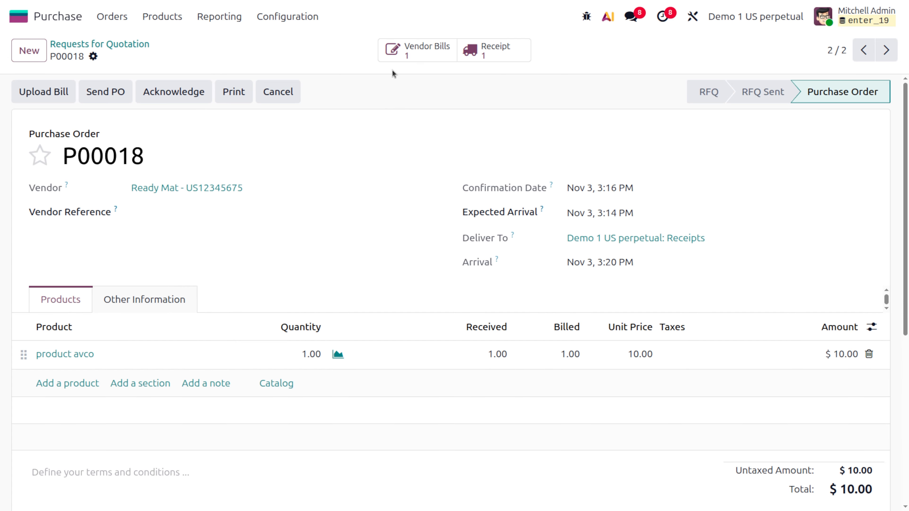
click(404, 57)
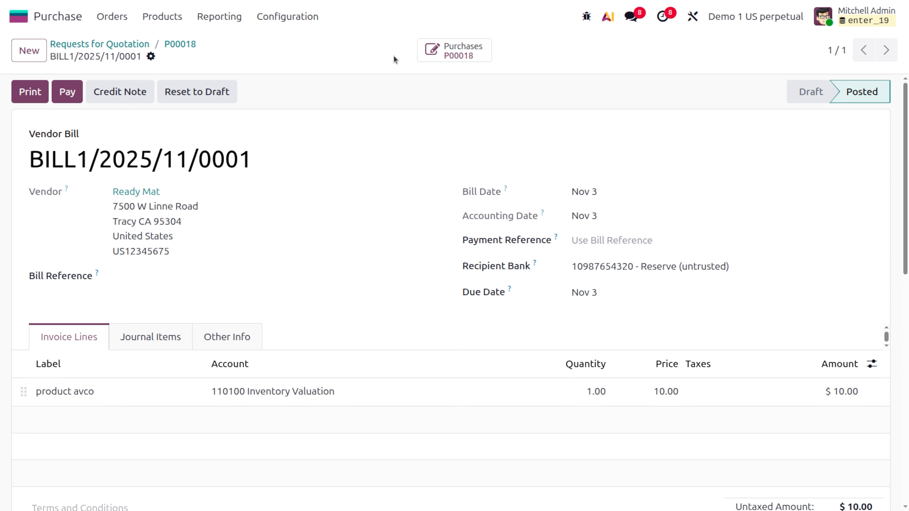
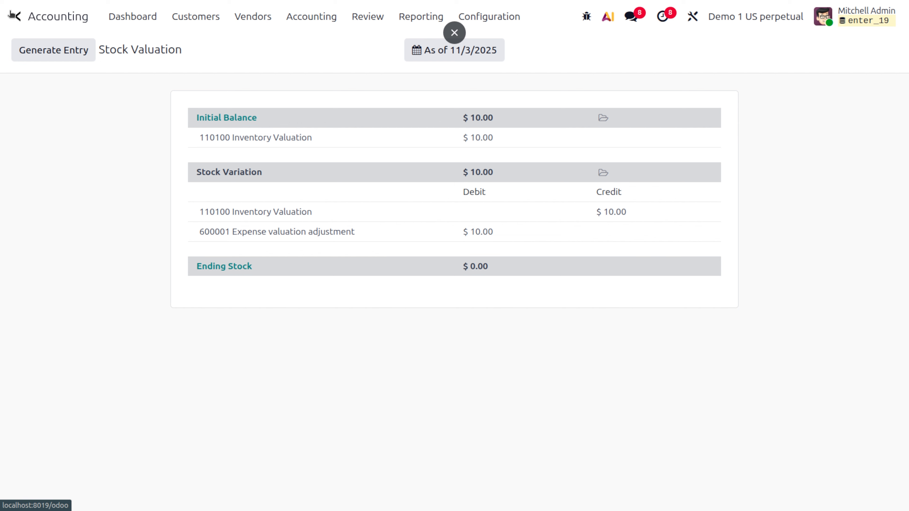
Open Inventory's Moves Analysis report to compare receipt and delivery quantities.
click(13, 16)
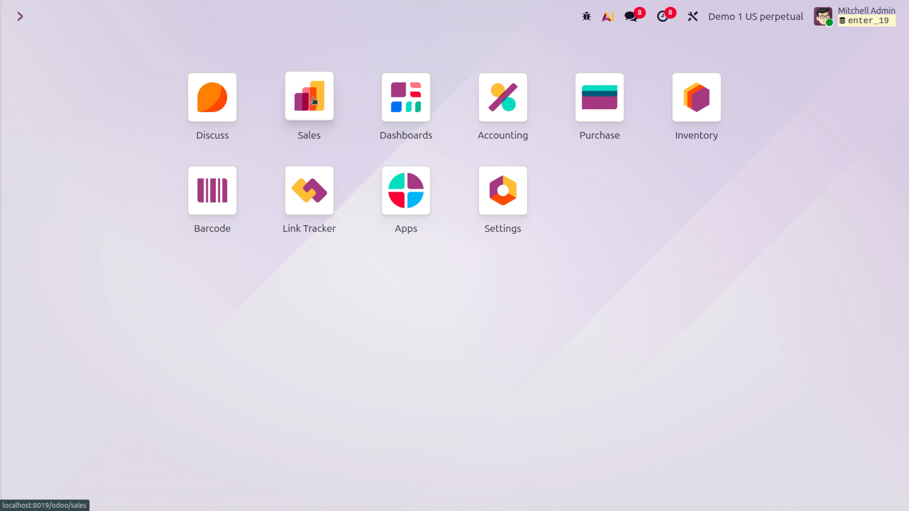
text(mo)
key(Down)
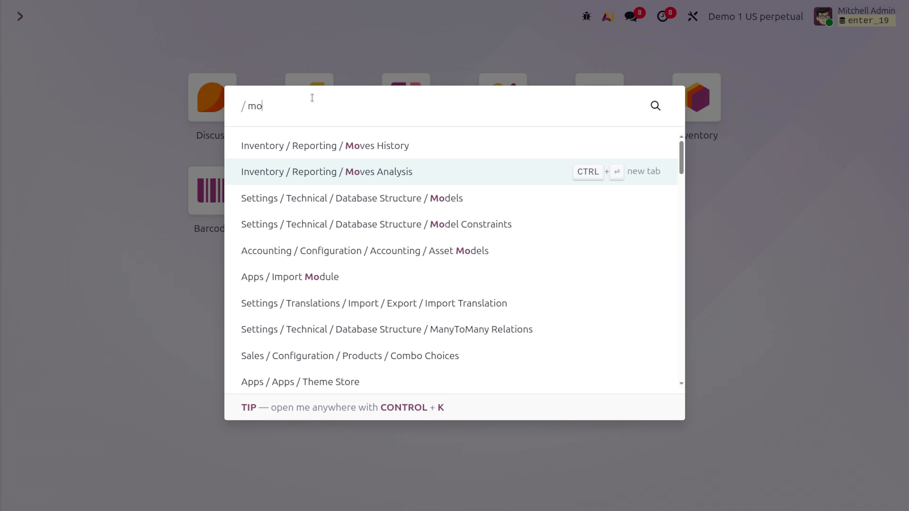
key(Return)
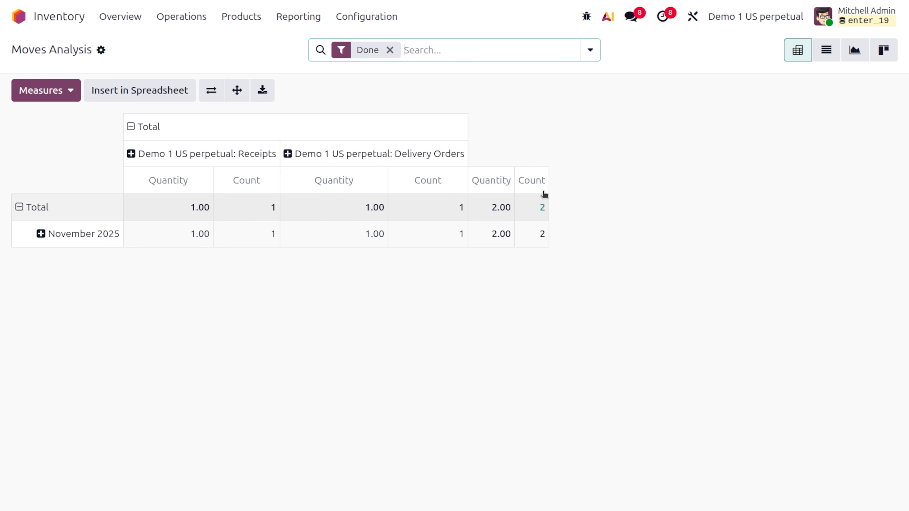
Switch to Sales, create a regular draft invoice for the Deco Addict sales order and confirm it.
click(19, 16)
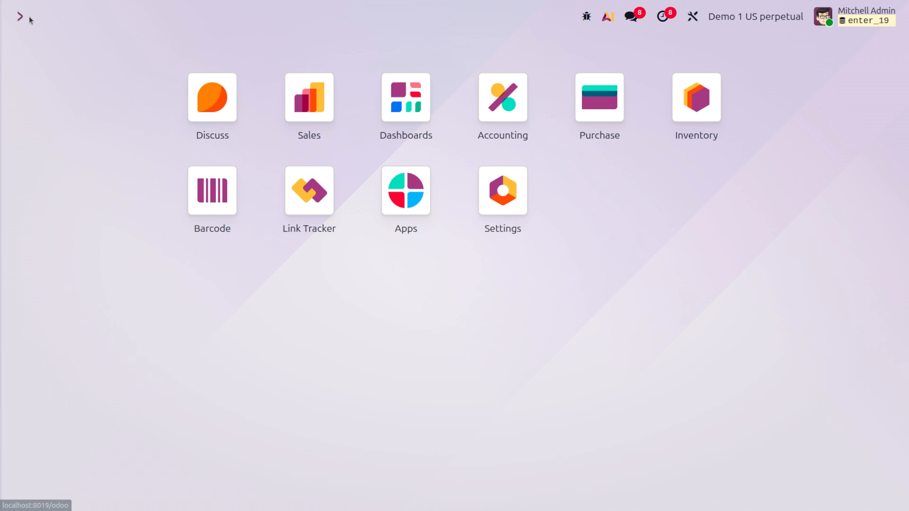
text(sa)
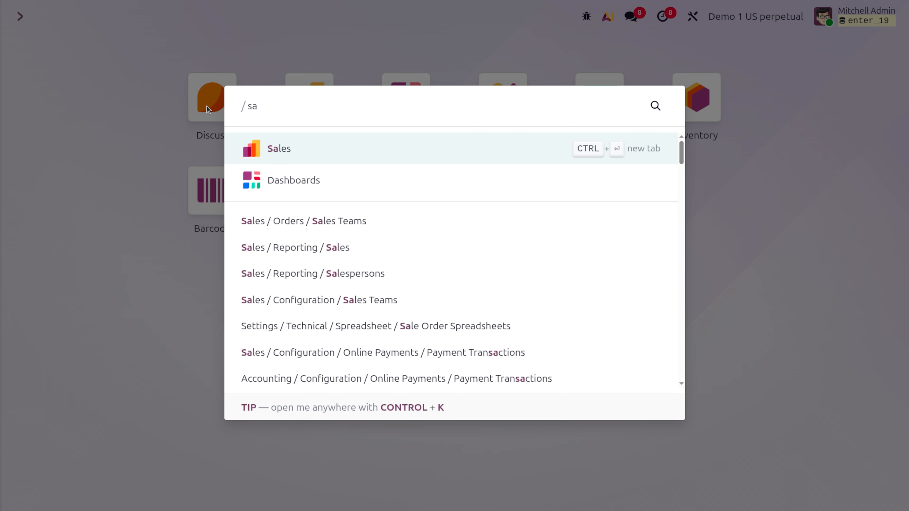
key(Return)
click(215, 120)
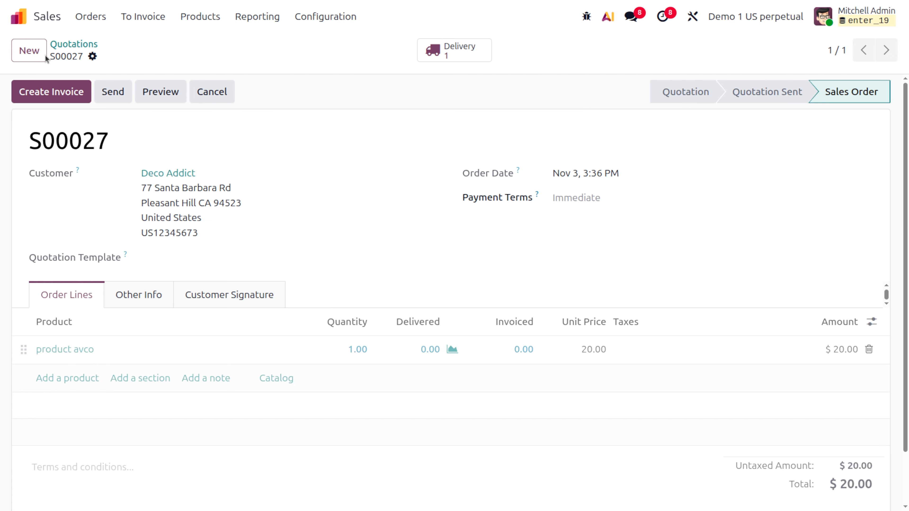
click(49, 90)
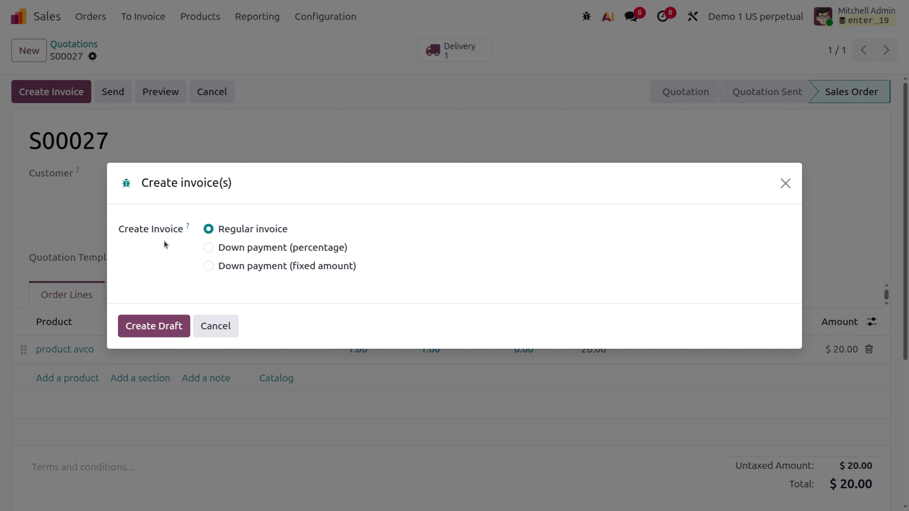
click(155, 327)
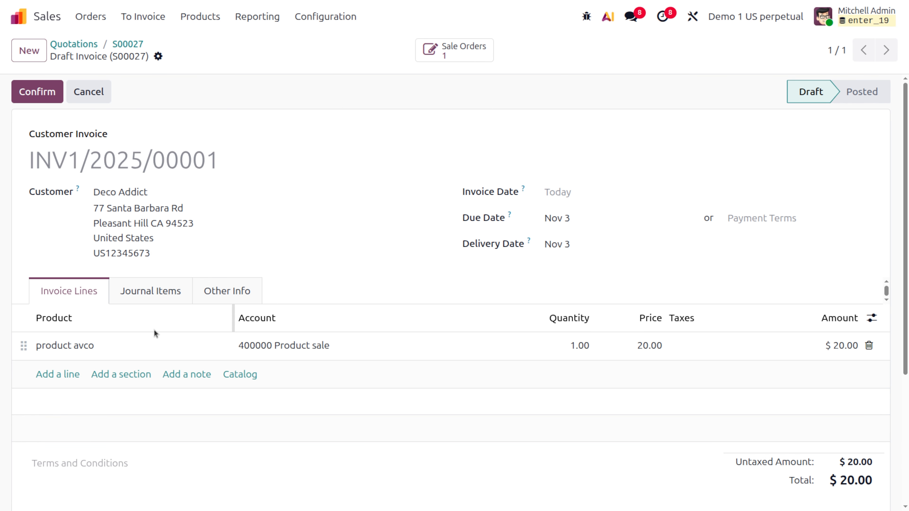
click(30, 90)
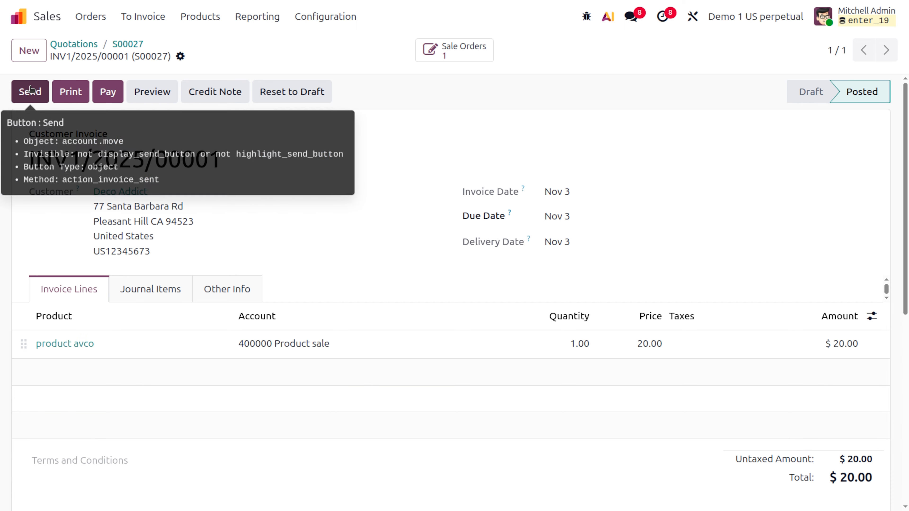
mouse_move(817, 97)
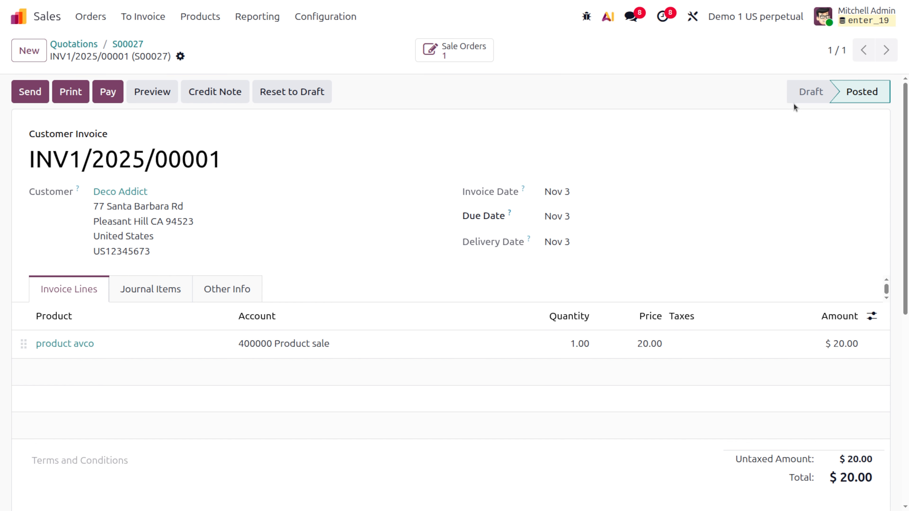
Open Accounting's Inventory Valuation report to examine the stock variation and ending stock after the customer invoice.
click(7, 17)
text(in)
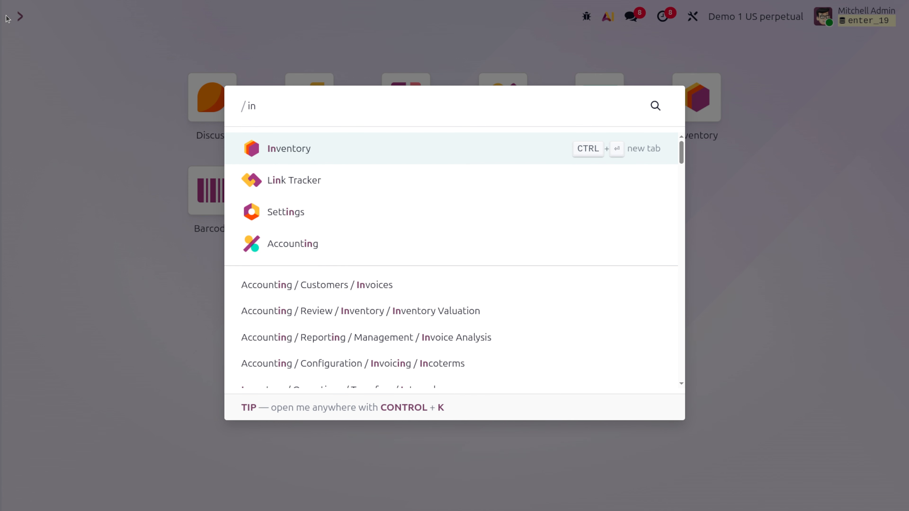
key(Down)
key(Down)
key(Down)
key(Down)
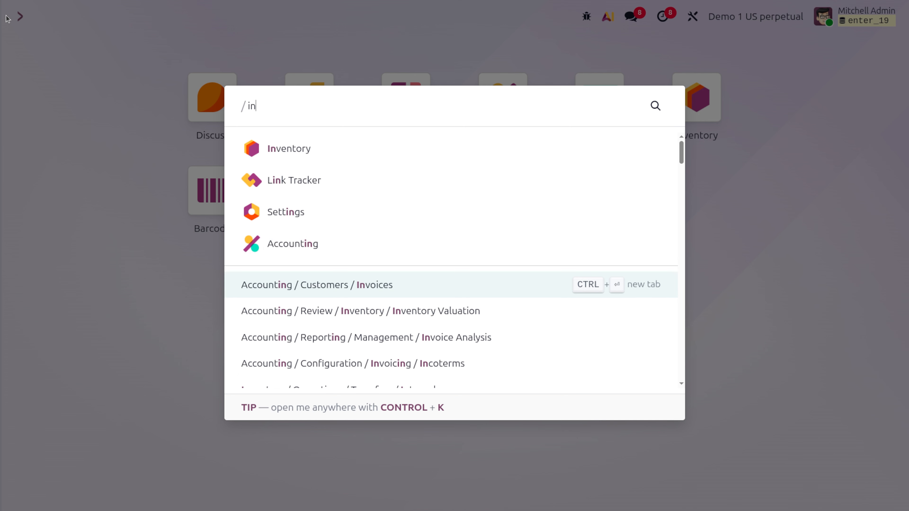
key(Down)
key(Return)
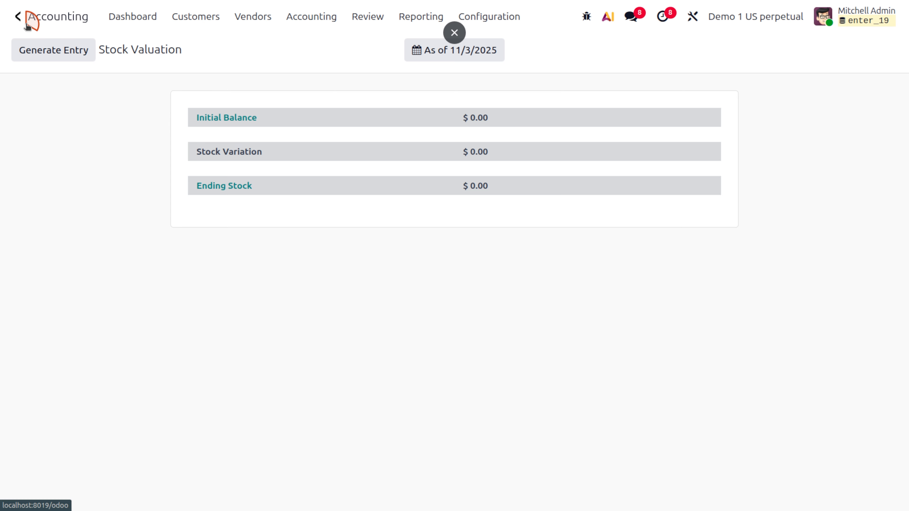
Open Inventory's Moves Analysis report to review the stock moves after invoicing.
click(19, 16)
text(move)
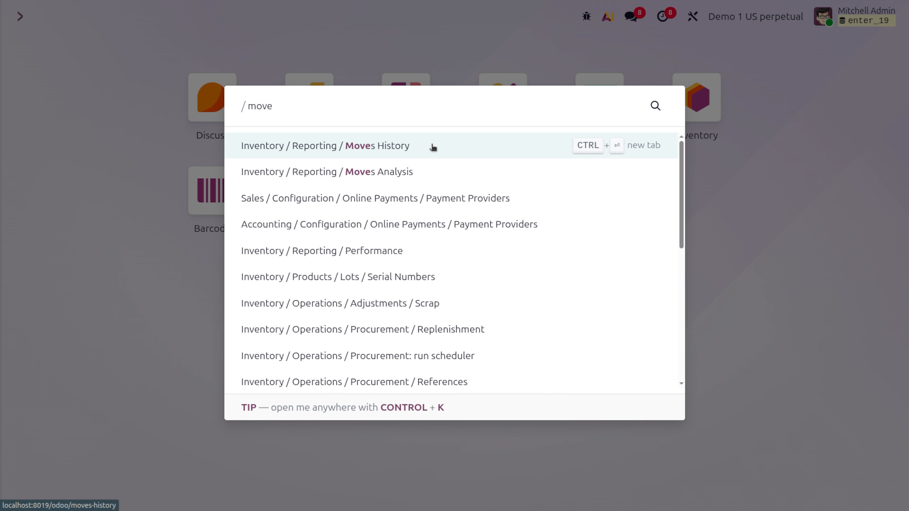
key(Down)
key(Return)
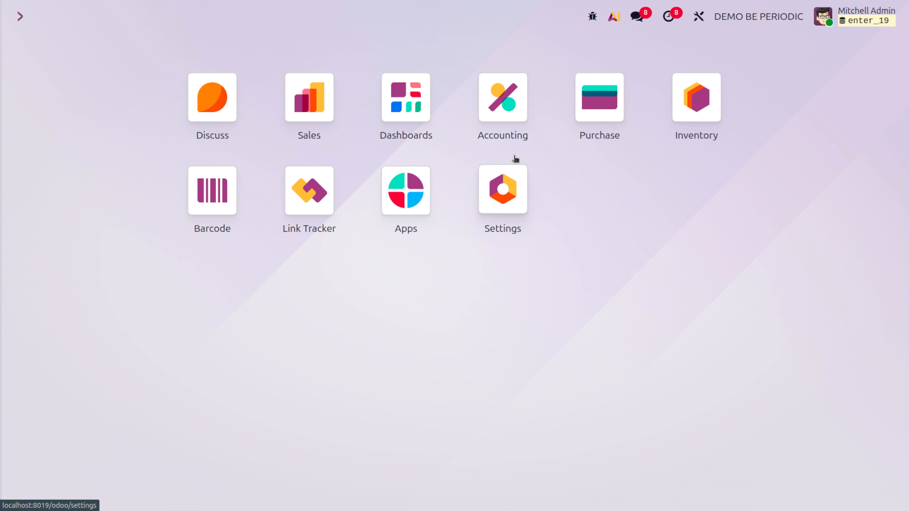
Open the Accounting settings for DEMO BE PERIODIC and examine its Inventory Valuation defaults, including the available Periodicity options.
click(736, 18)
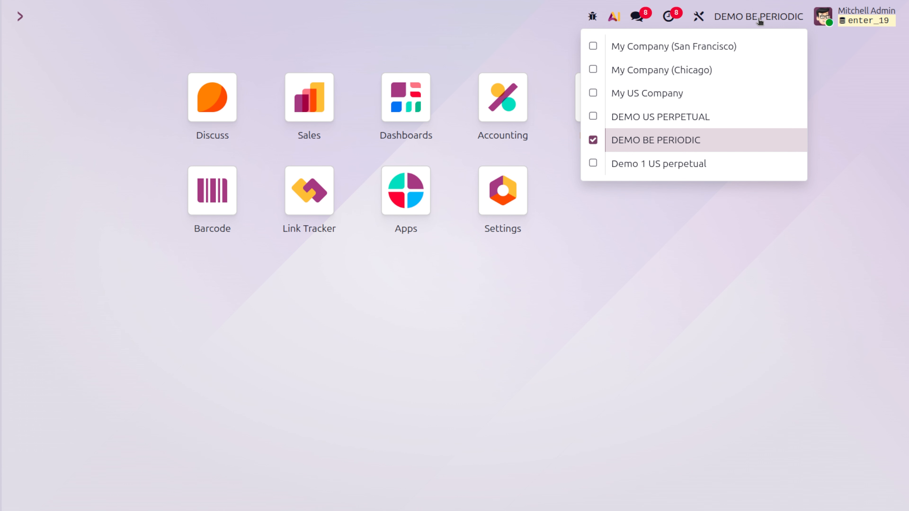
click(484, 453)
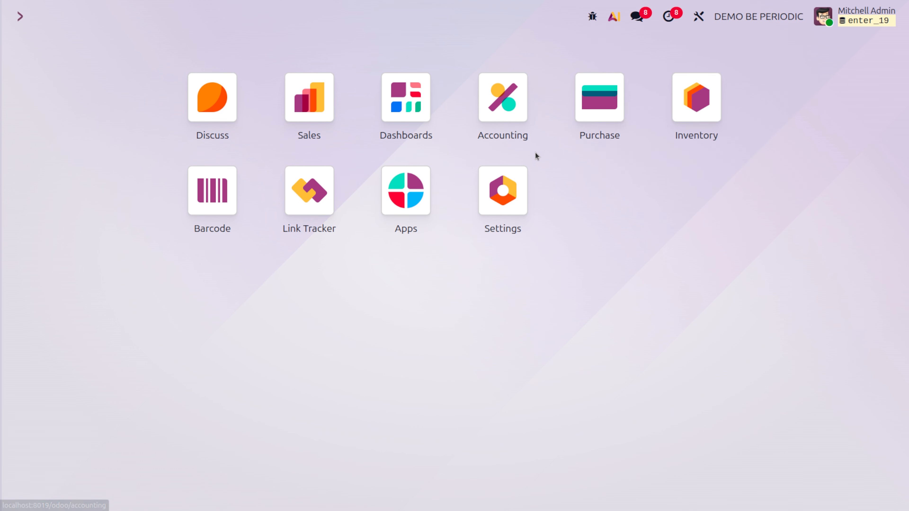
click(498, 105)
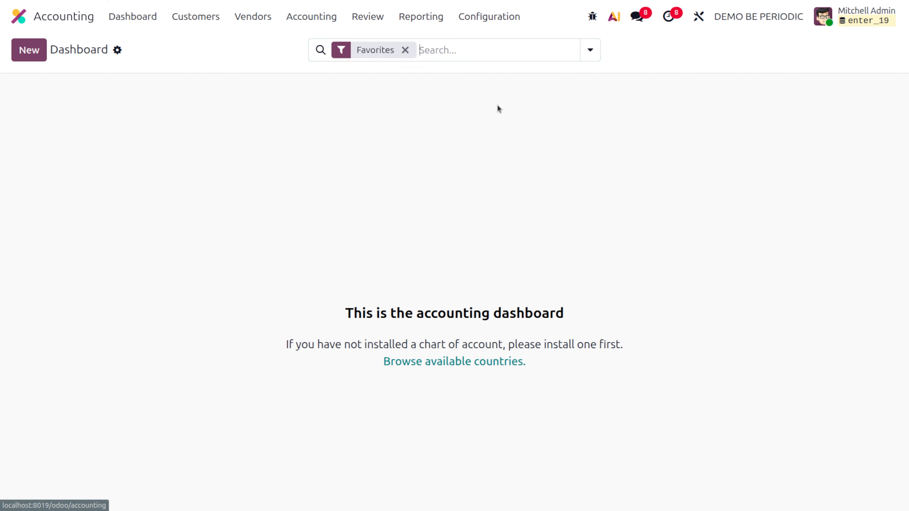
click(477, 14)
click(487, 44)
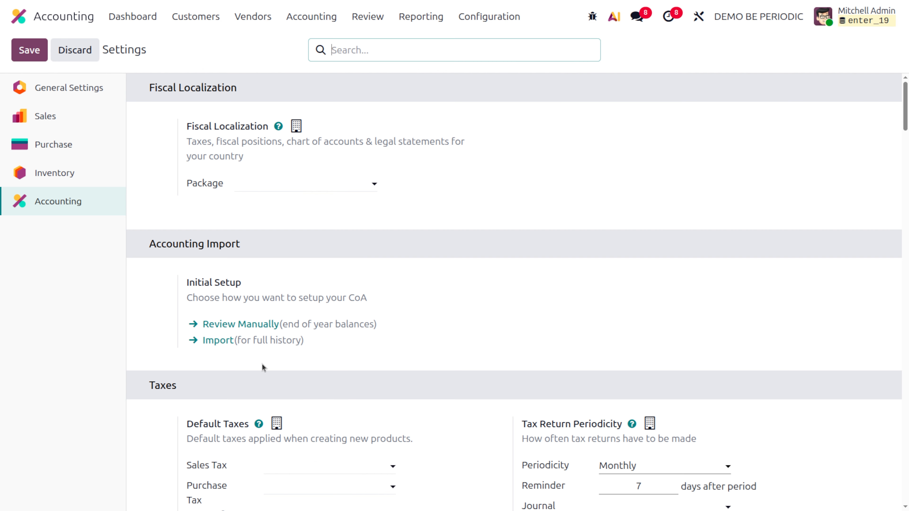
scroll(262, 364, down, 20)
scroll(263, 364, down, 15)
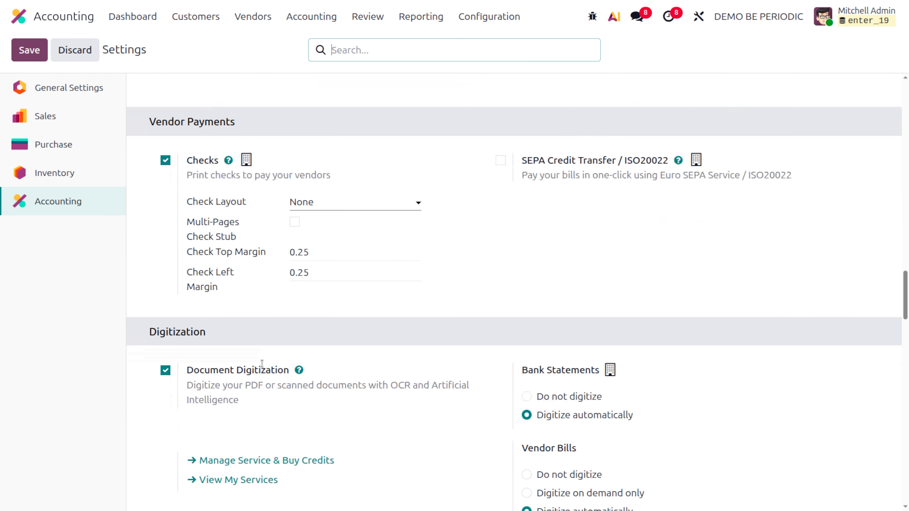
scroll(262, 363, down, 10)
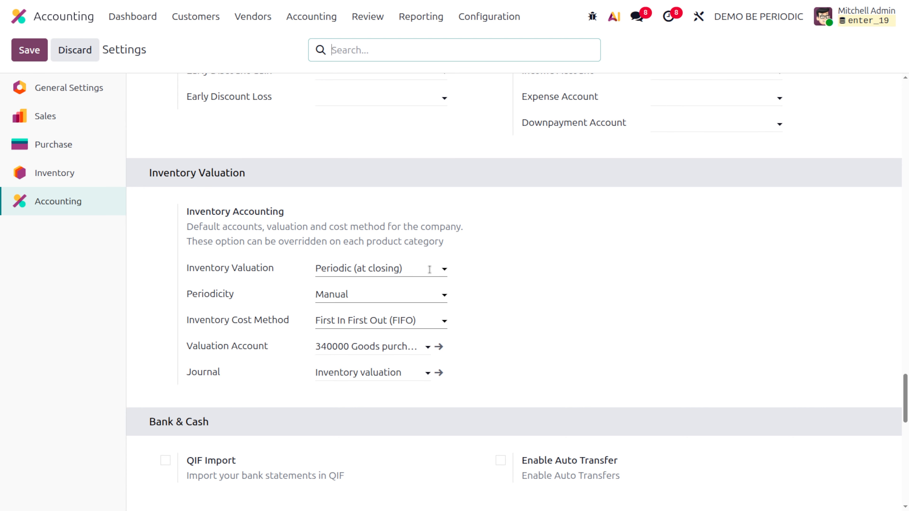
click(415, 292)
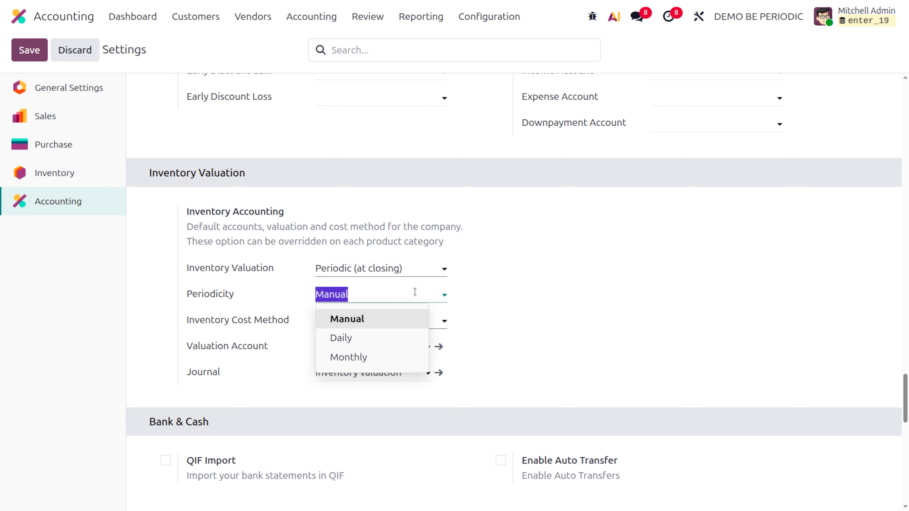
click(415, 292)
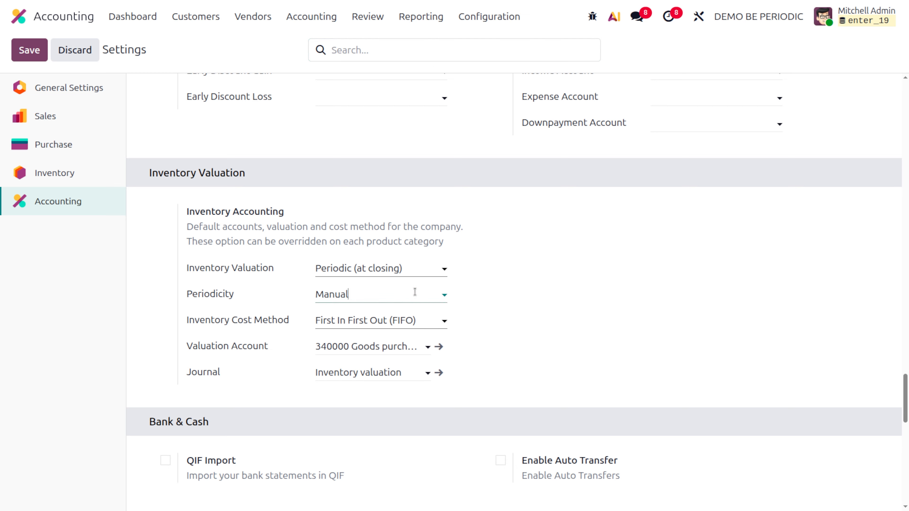
Open the company's valuation account from the Inventory Valuation settings, examine its type and variation account, and return to the settings.
click(439, 348)
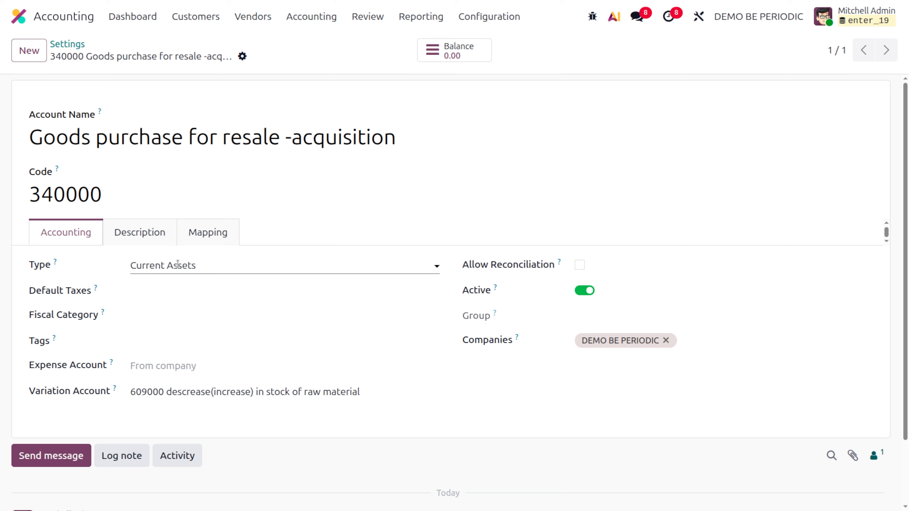
click(78, 49)
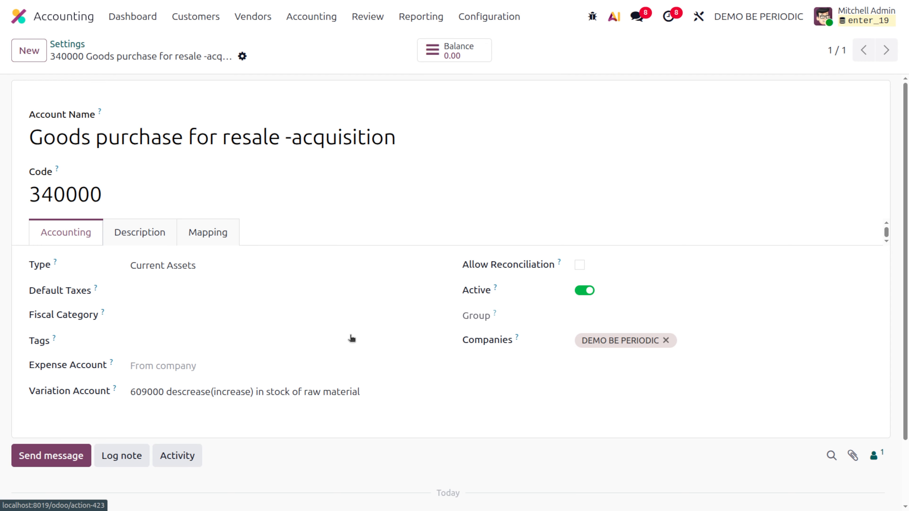
scroll(294, 345, down, 20)
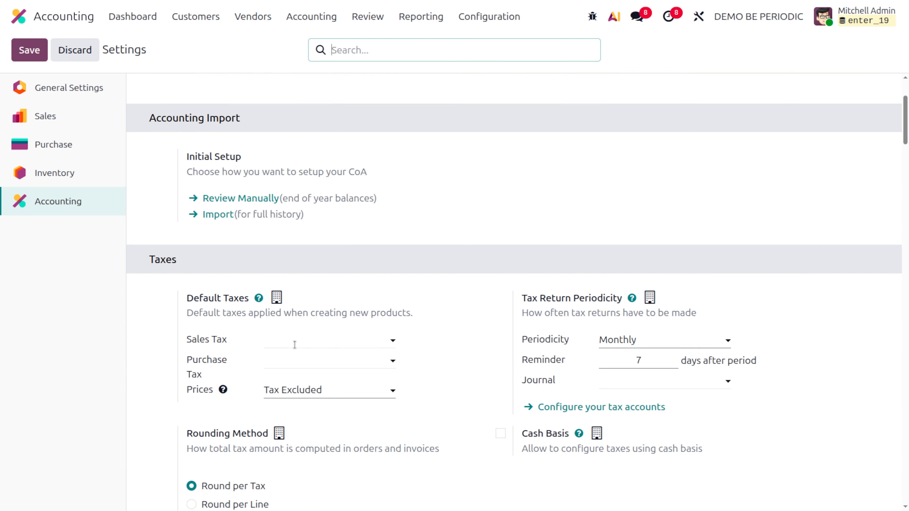
scroll(295, 347, down, 15)
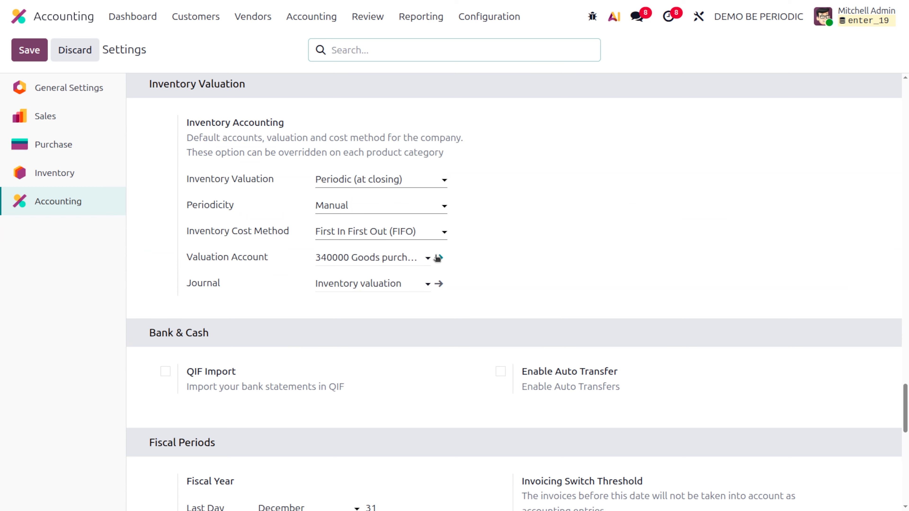
click(437, 257)
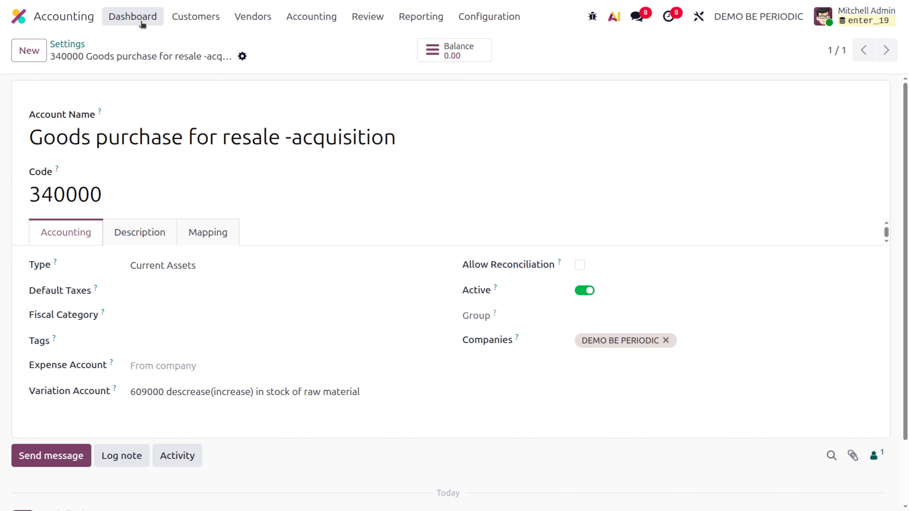
click(67, 45)
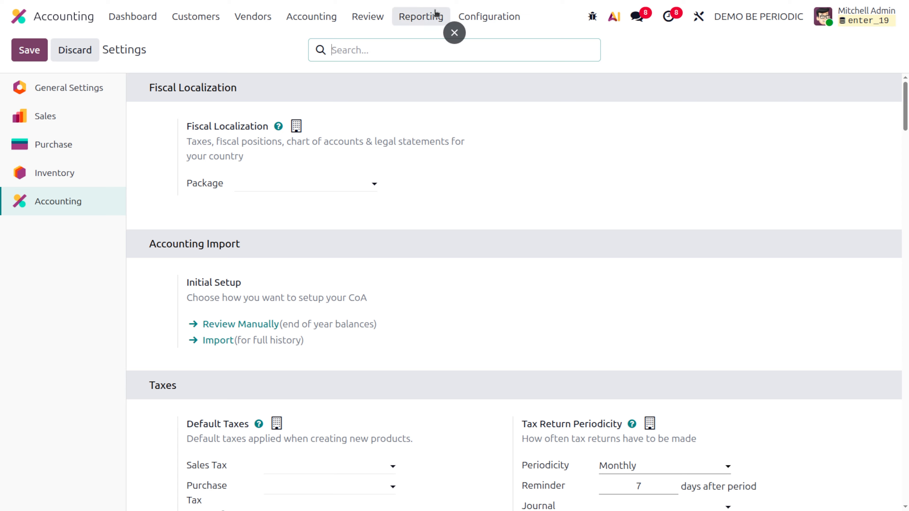
click(478, 25)
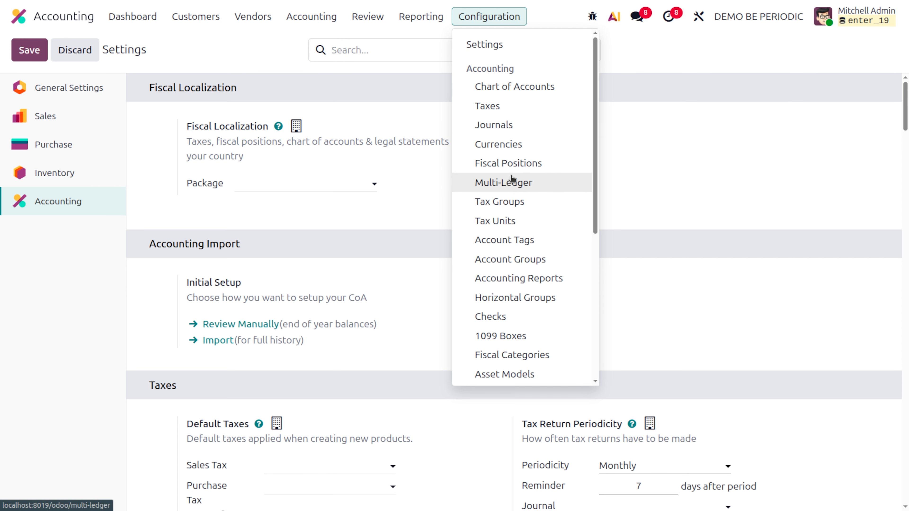
Switch to Inventory, create a warehouse for DEMO BE PERIODIC with the short name DBEP, and save it.
click(20, 15)
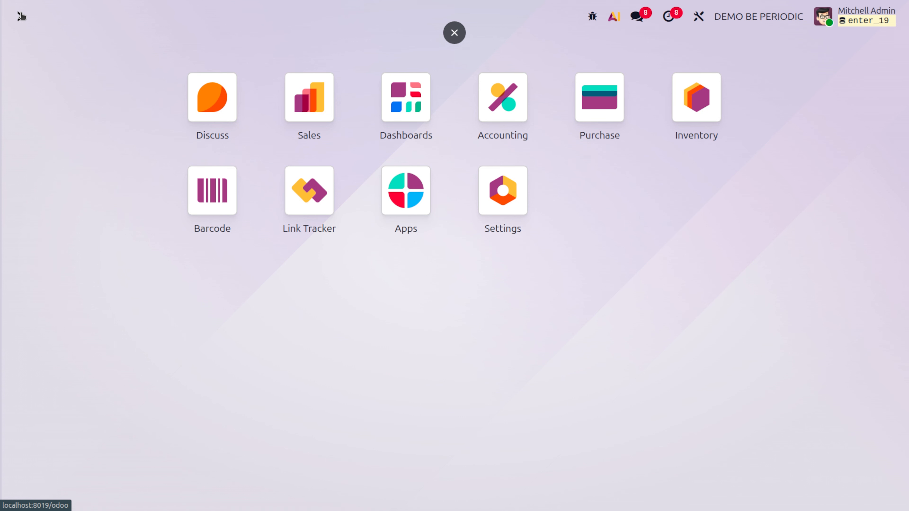
text(i)
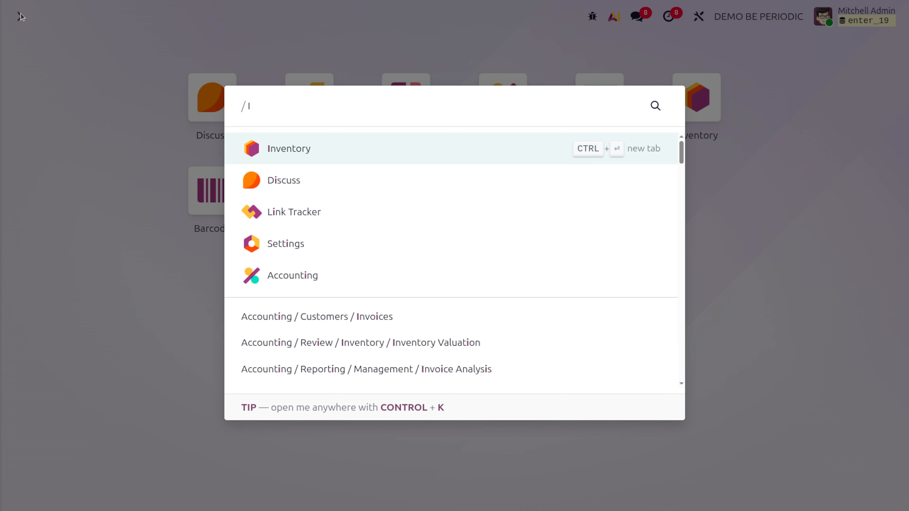
key(Return)
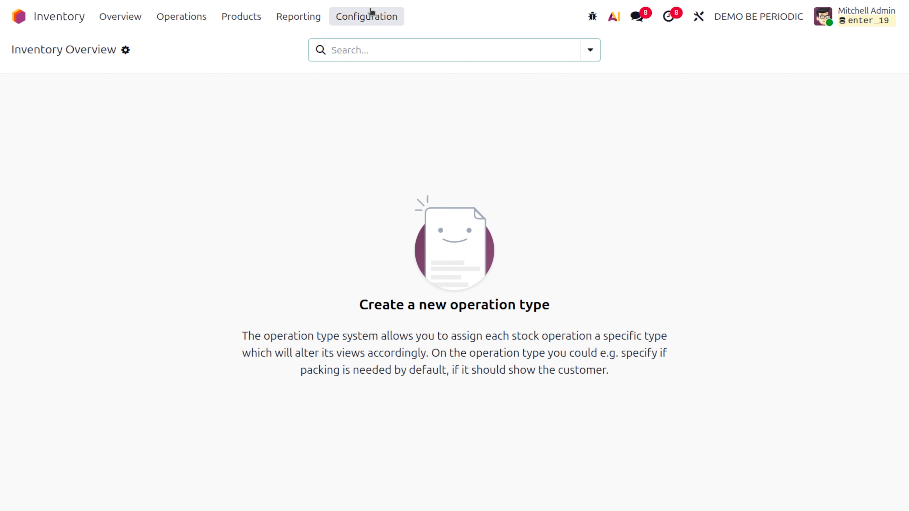
click(370, 13)
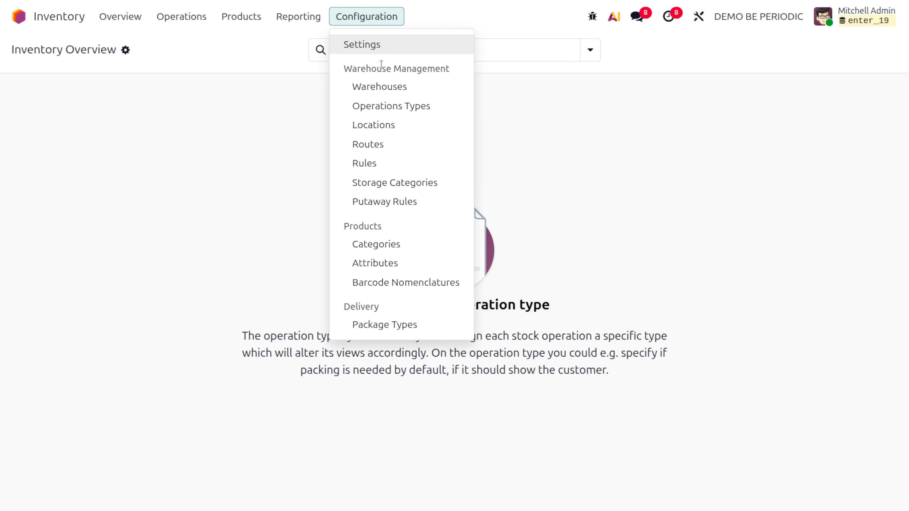
click(387, 88)
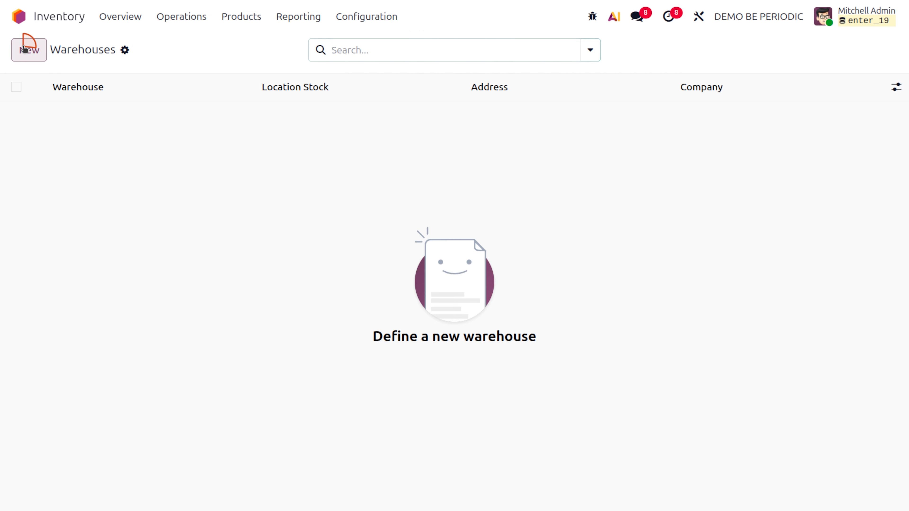
click(29, 49)
click(154, 162)
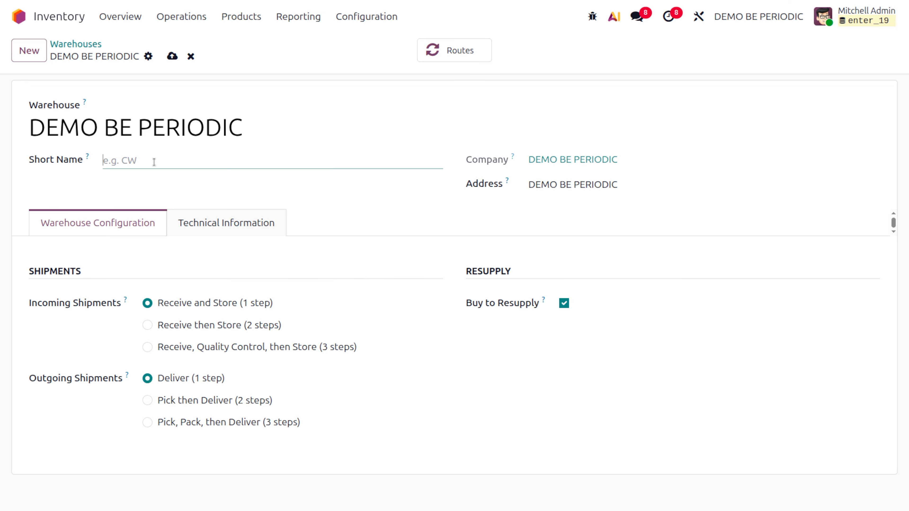
text(DBEP)
click(173, 56)
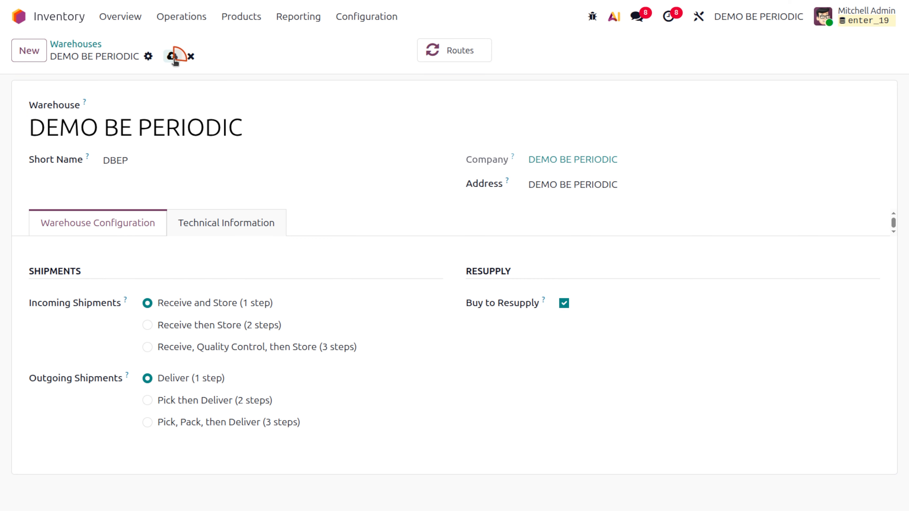
Reload the page and check the new warehouse's operation types in the Inventory overview.
key(F5)
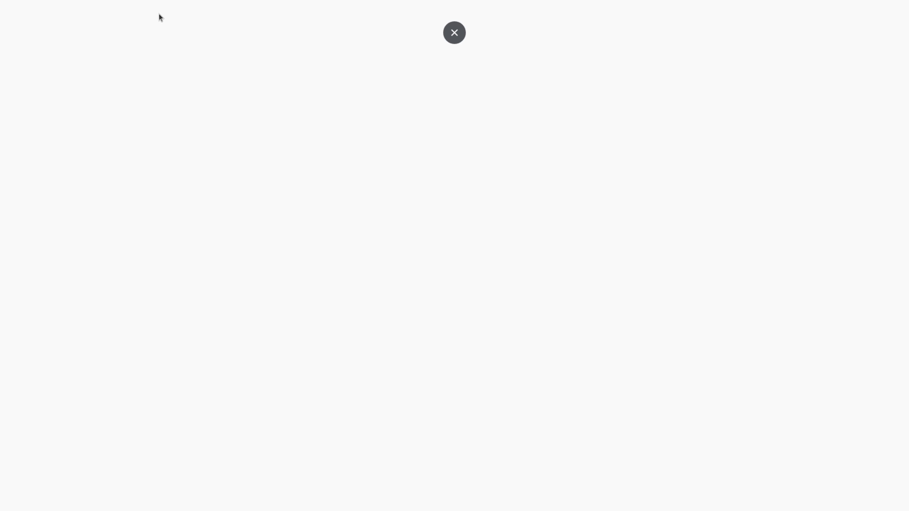
click(14, 18)
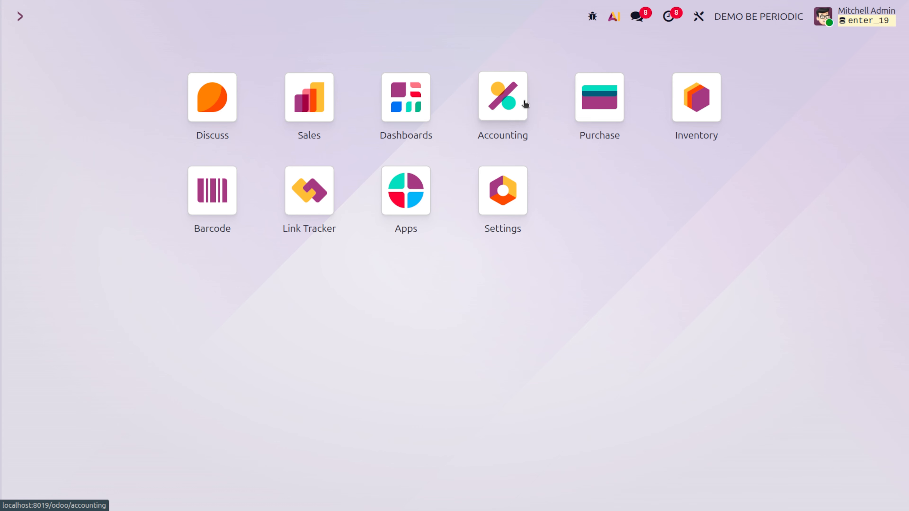
click(704, 102)
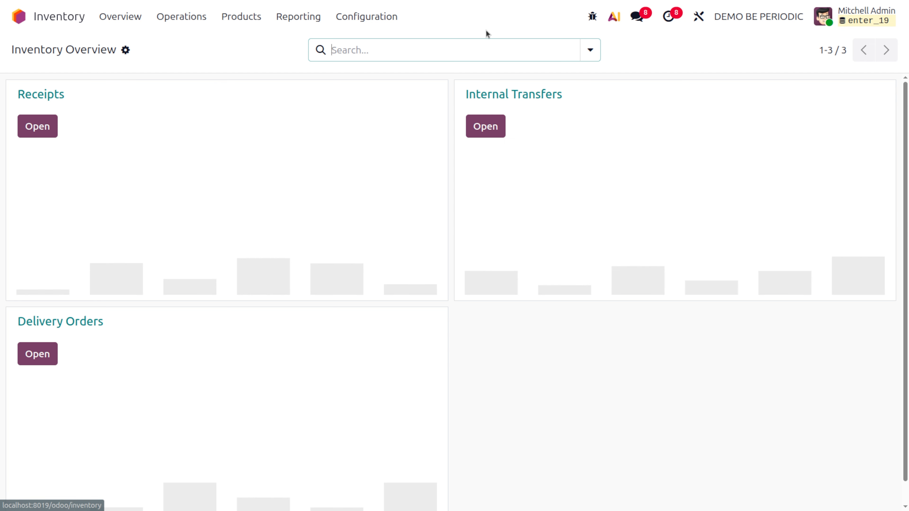
click(365, 16)
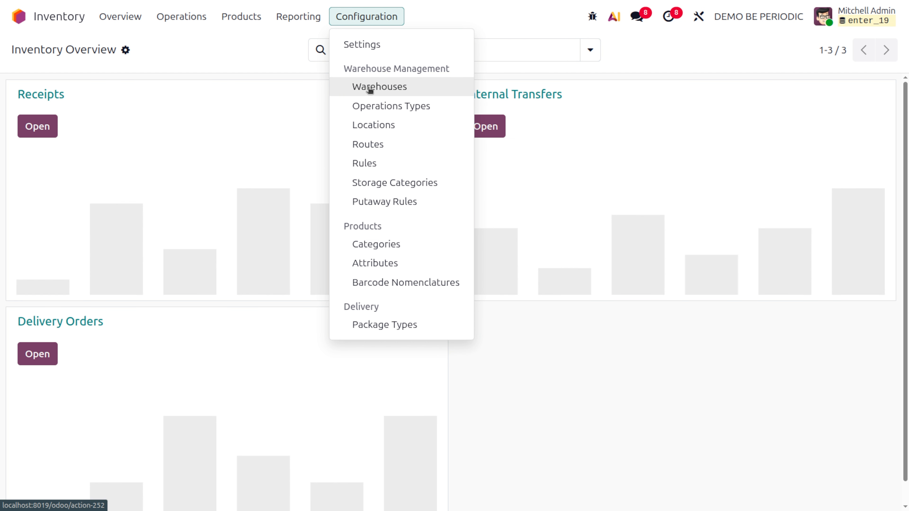
Switch to Accounting and open the Journals list to review the periodic company's journals and default accounts.
click(31, 17)
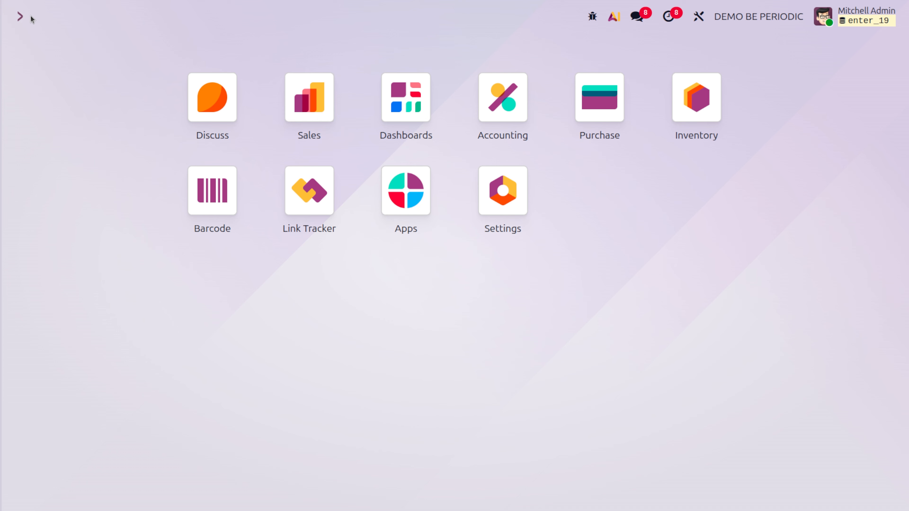
text(ACC)
key(Return)
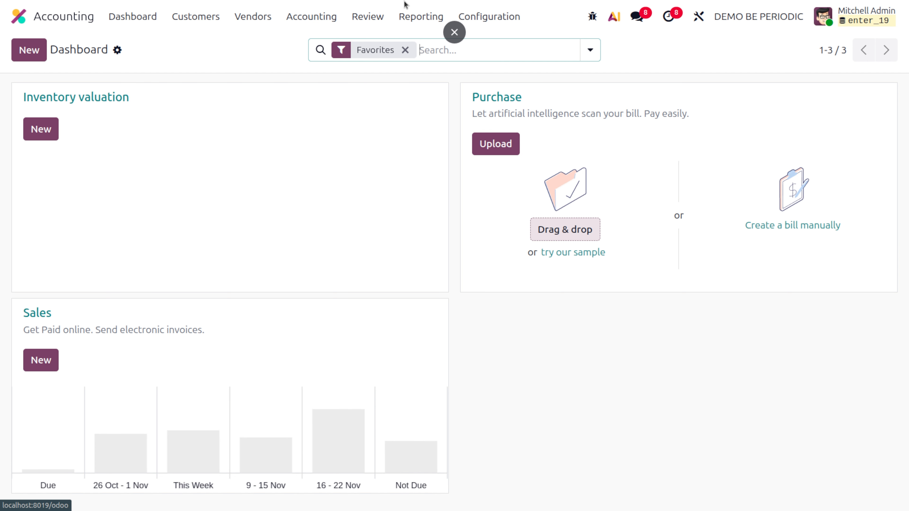
click(495, 15)
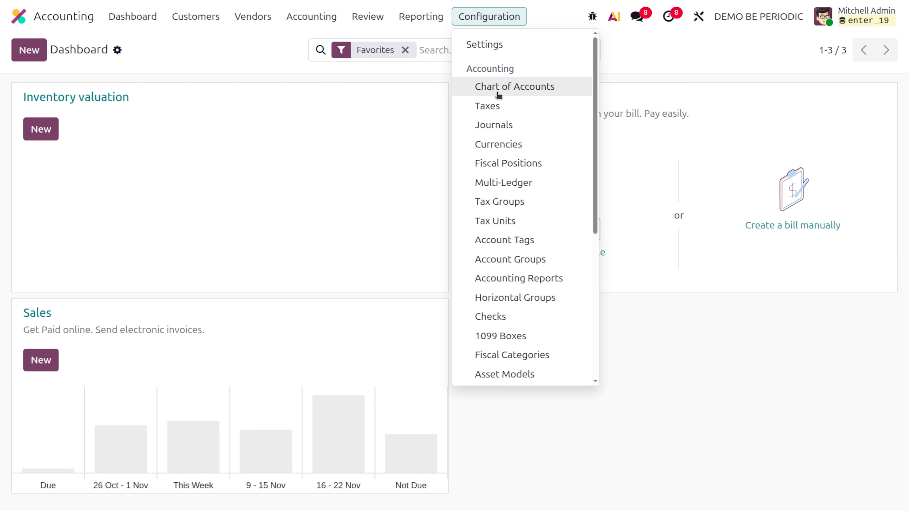
click(503, 126)
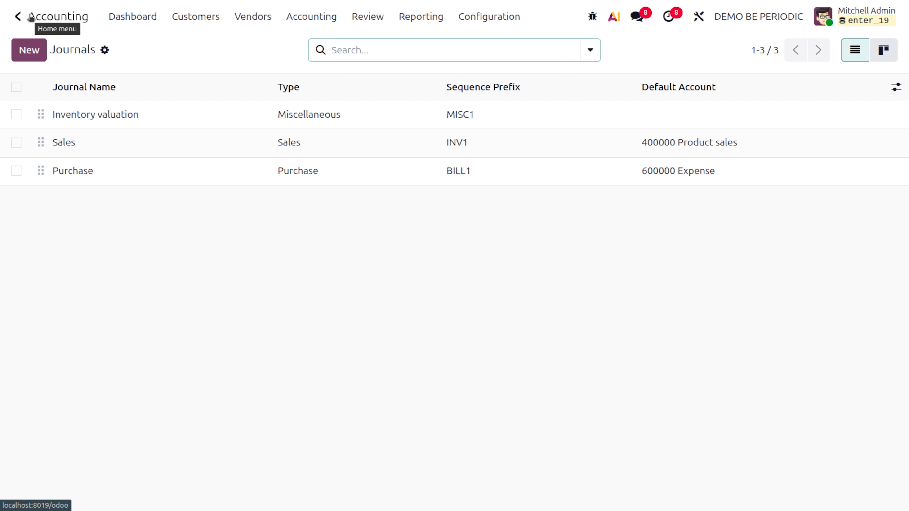
Switch to Purchase and start a new request for quotation with Ready Mat as the vendor.
click(31, 17)
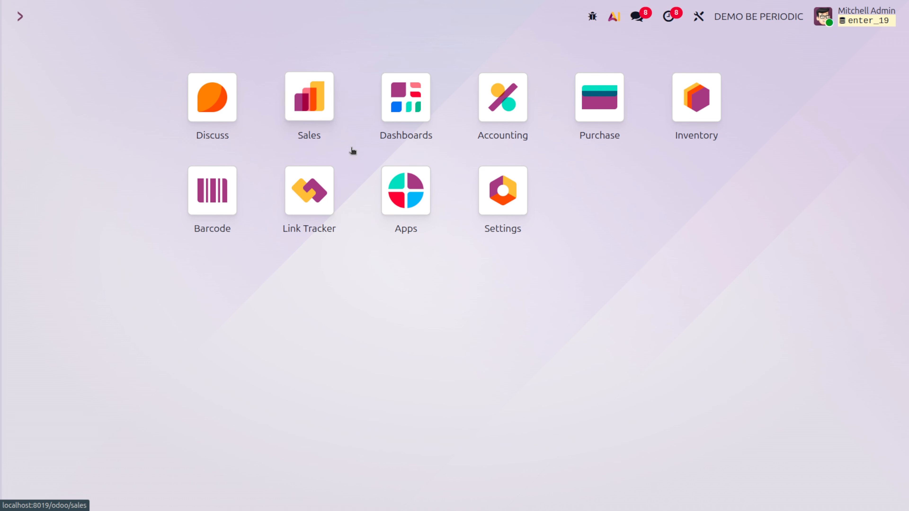
click(595, 103)
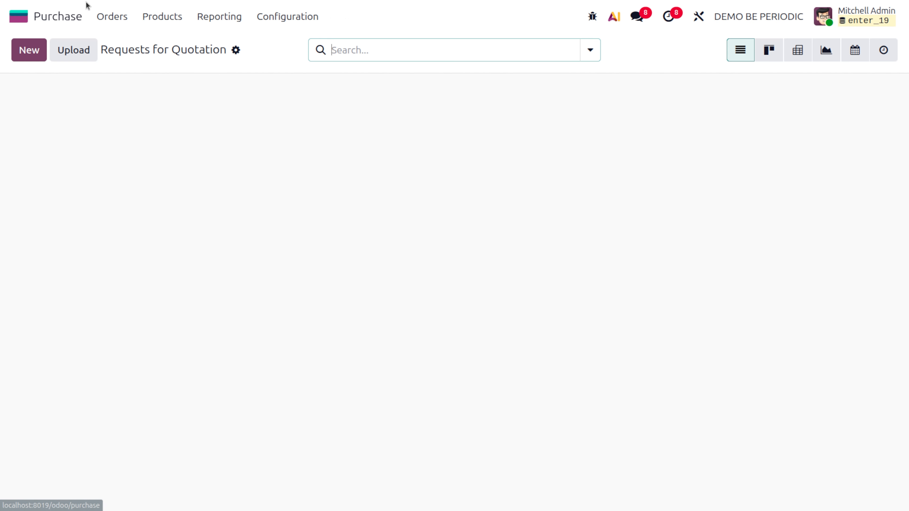
click(34, 49)
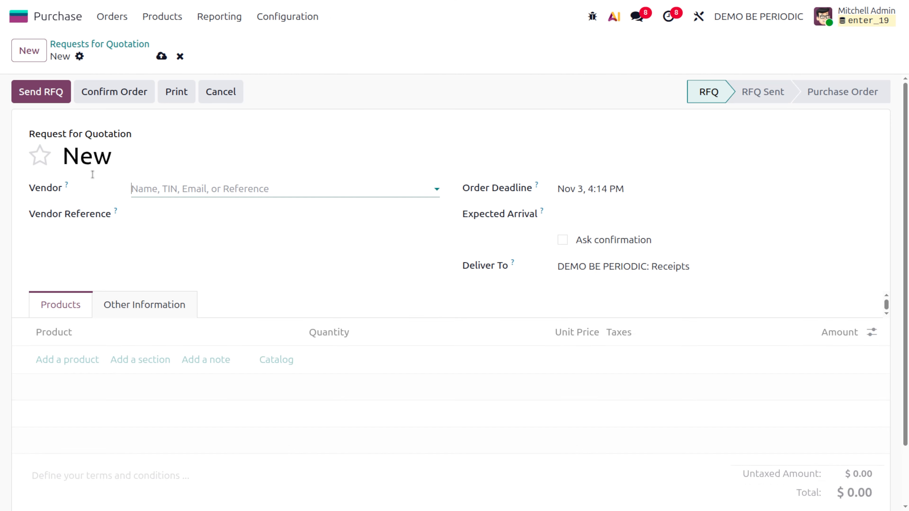
click(238, 188)
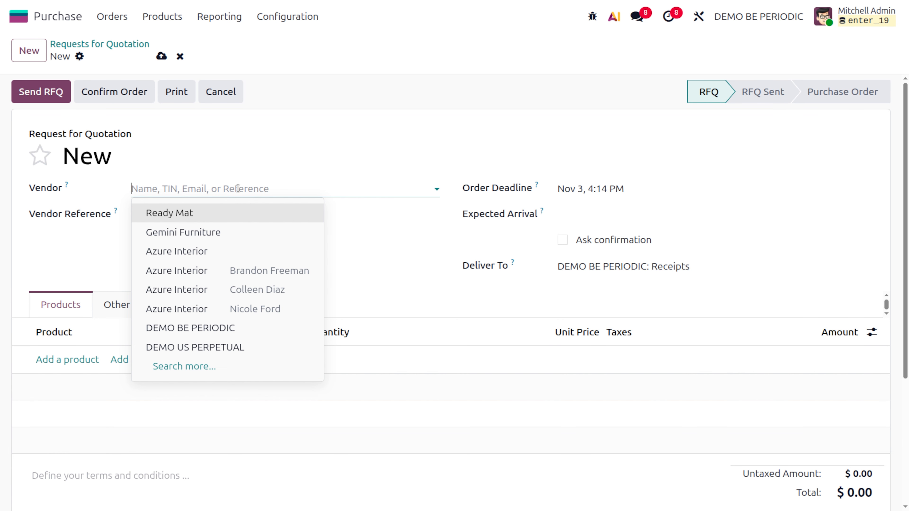
click(170, 214)
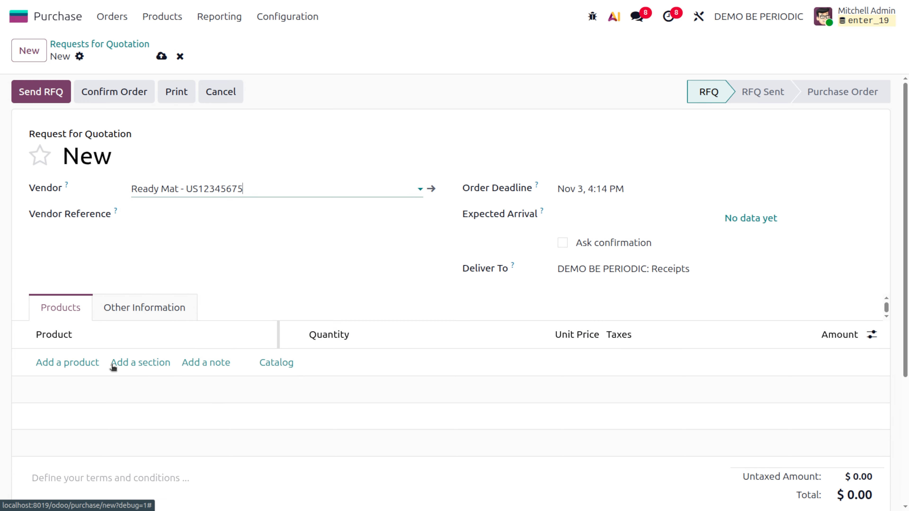
Add Product FIFO as a line on the new request for quotation.
click(66, 362)
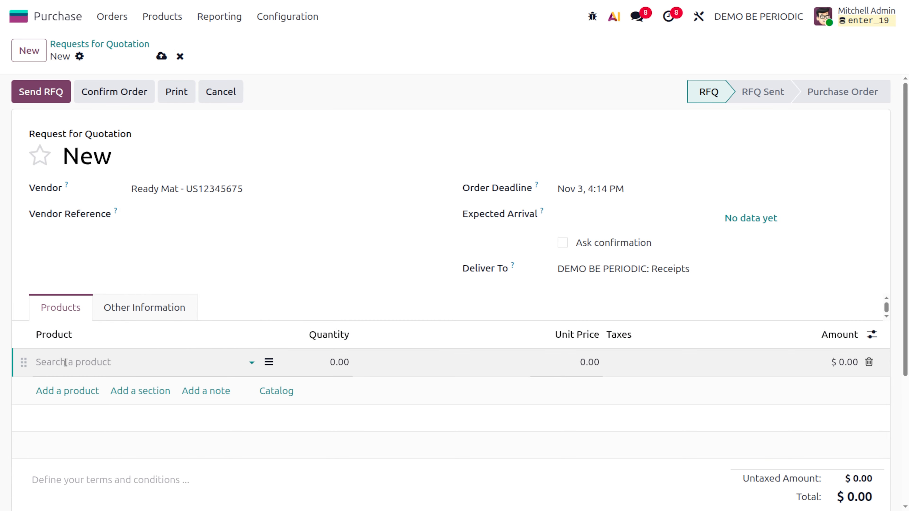
text(FI)
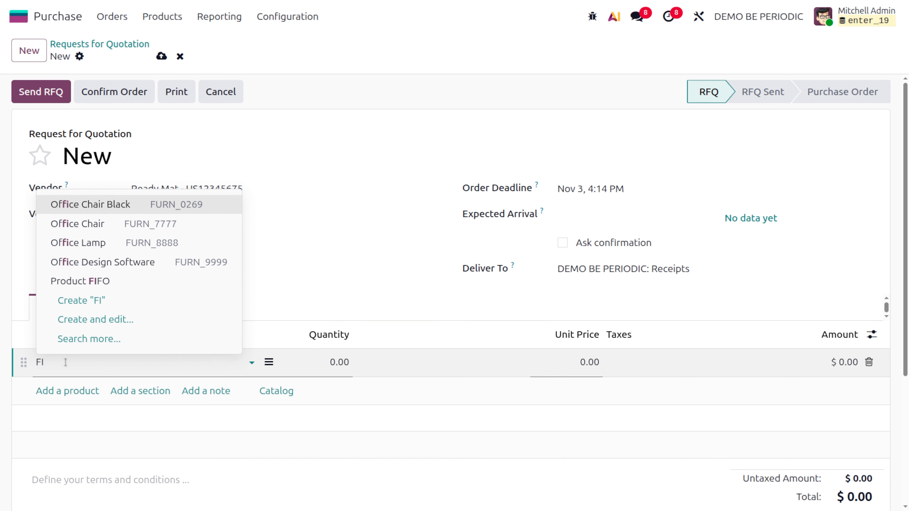
key(Down)
key(Down)
key(Down)
key(Down)
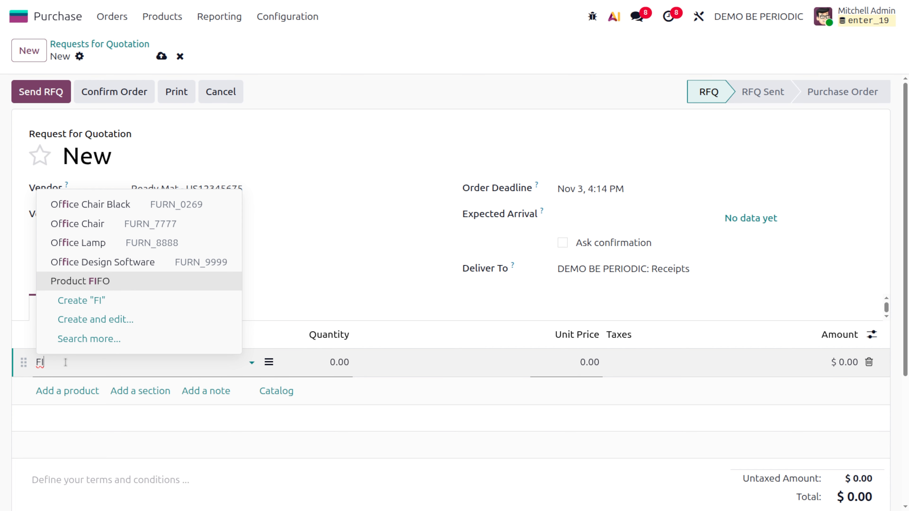
key(Return)
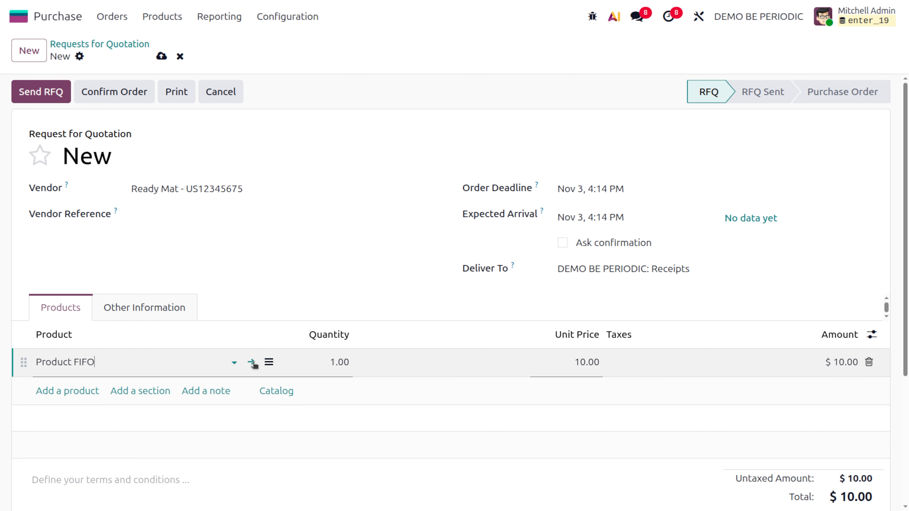
Inspect the Product FIFO record and its DEMO BE PERIODIC category's costing and valuation settings, and return to the quotation.
click(251, 362)
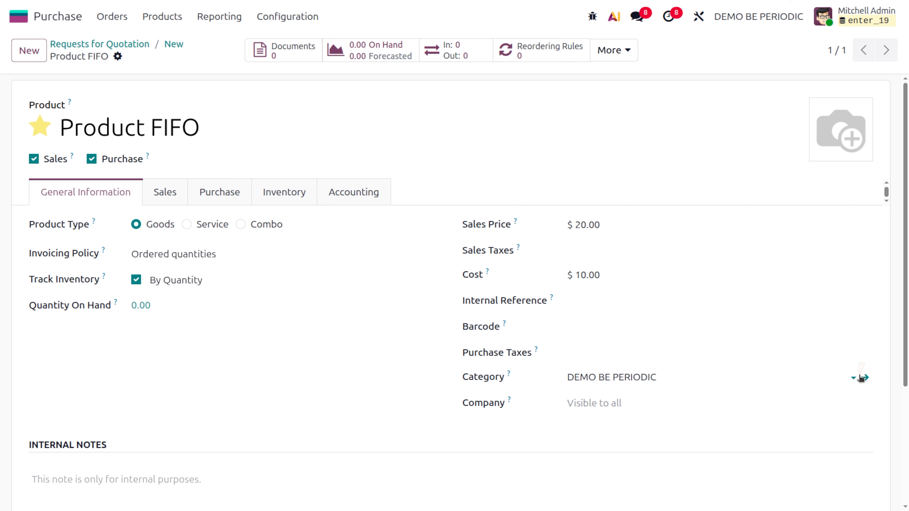
click(862, 377)
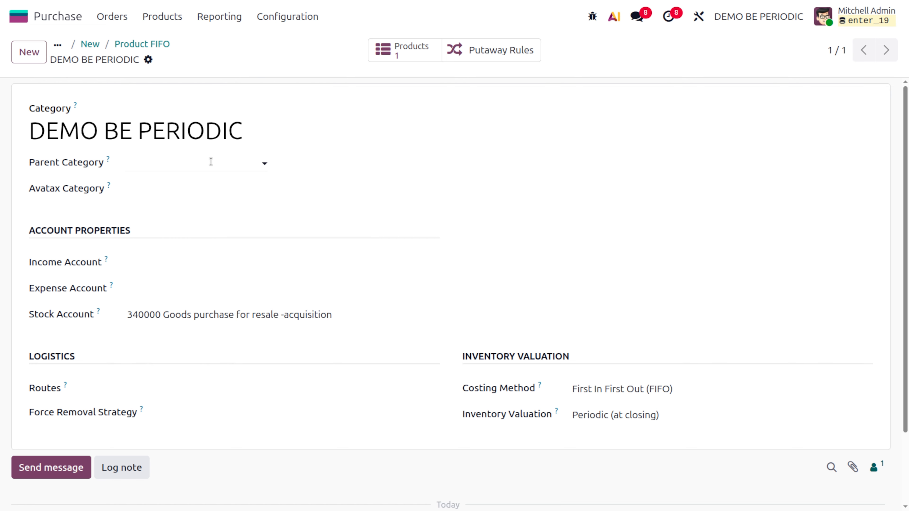
click(126, 44)
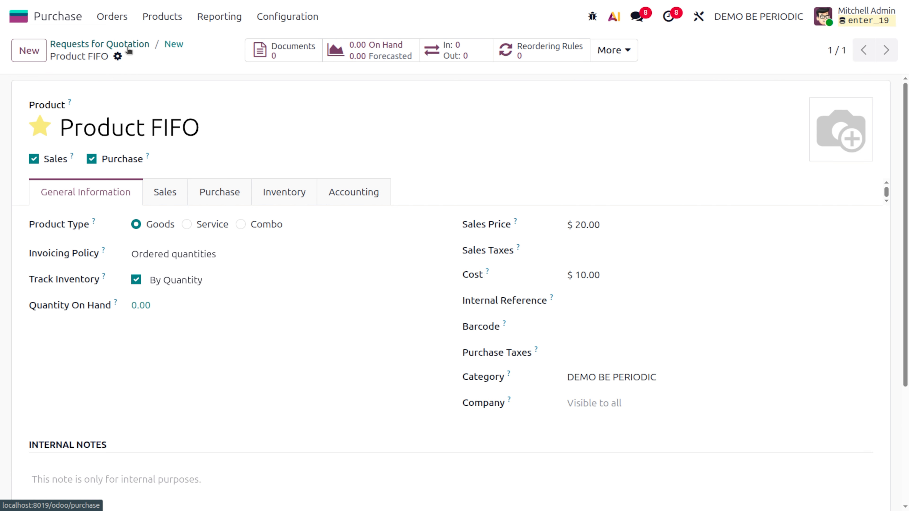
click(174, 49)
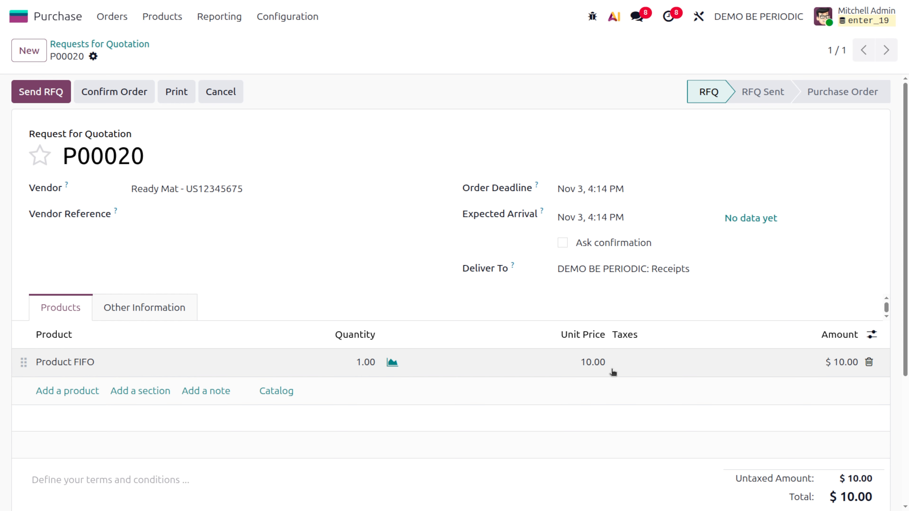
Set the Product FIFO line's unit price to 100 and save the request for quotation.
click(592, 362)
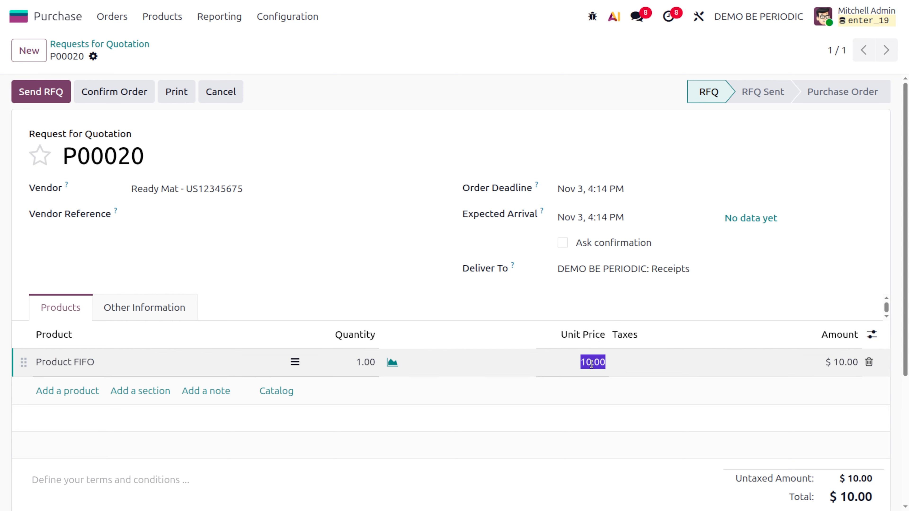
text(10)
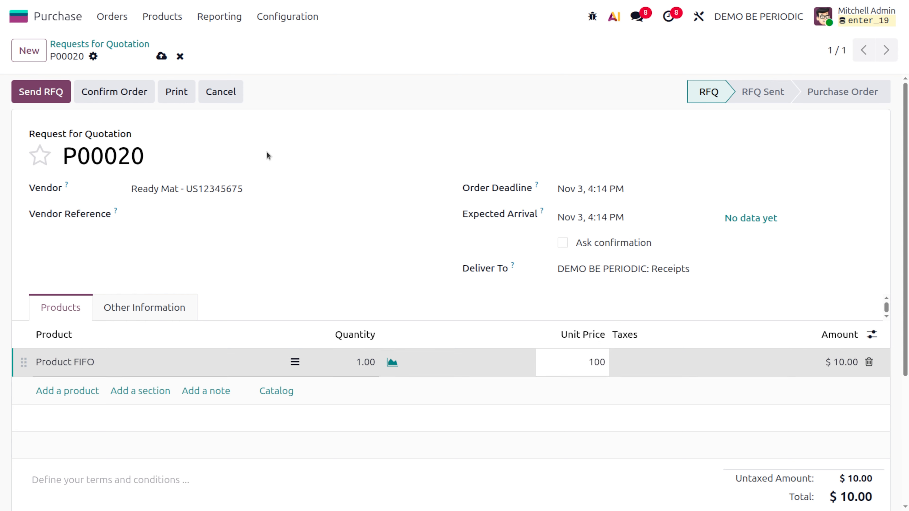
click(161, 56)
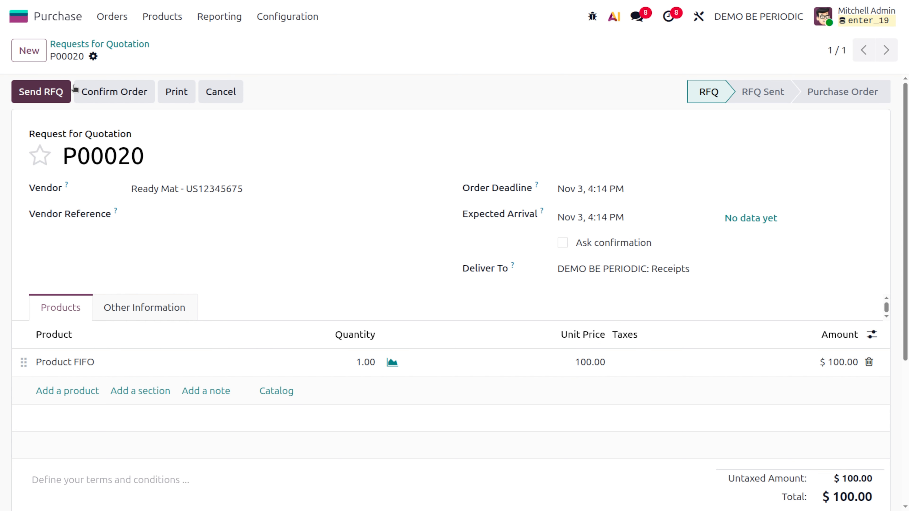
Confirm the purchase order priced at 100 and validate its receipt of Product FIFO.
click(92, 92)
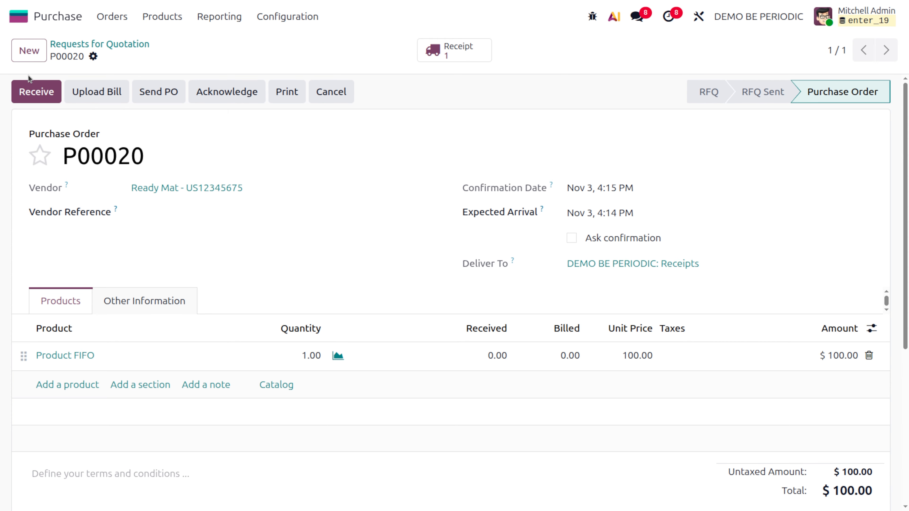
click(32, 95)
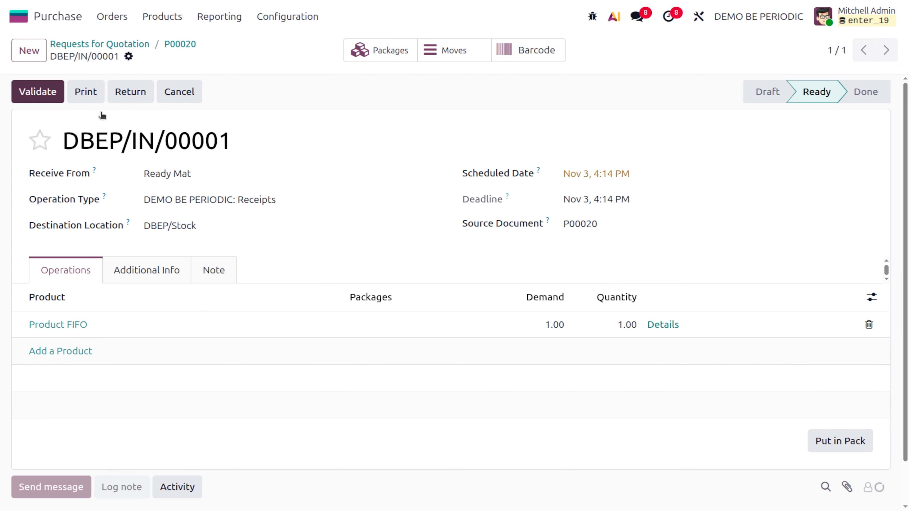
click(48, 91)
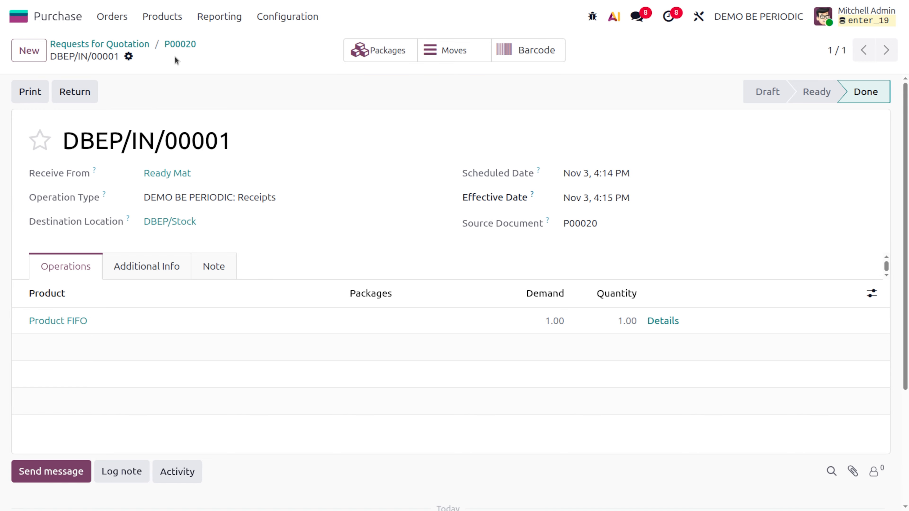
Duplicate the received purchase order and set the copy's Product FIFO unit price to 200.
click(177, 44)
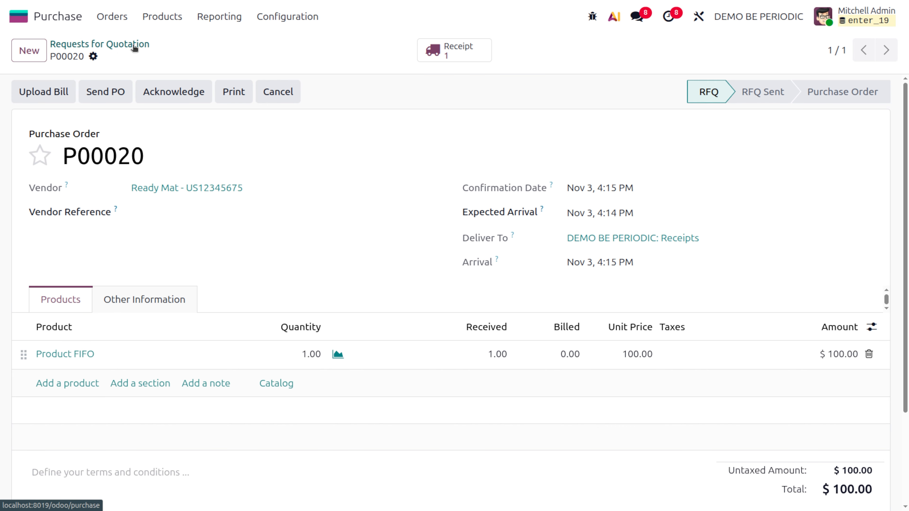
click(93, 57)
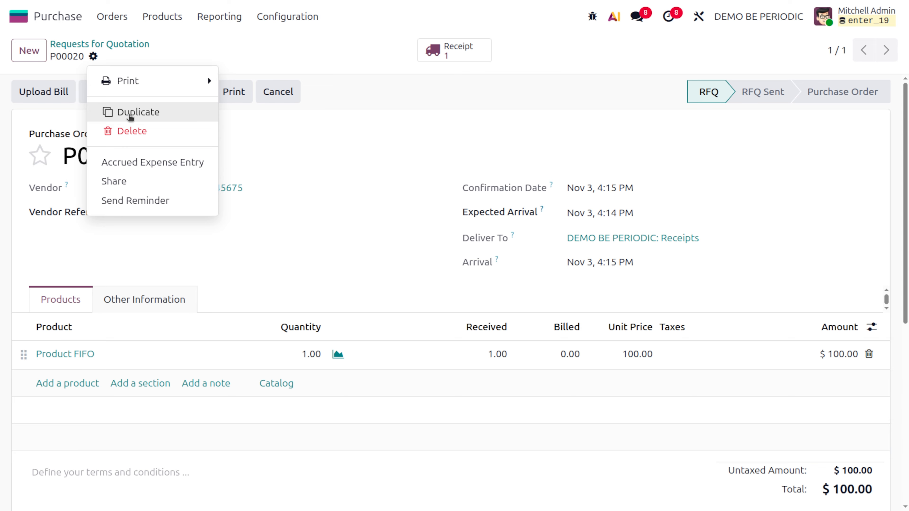
click(471, 307)
click(594, 364)
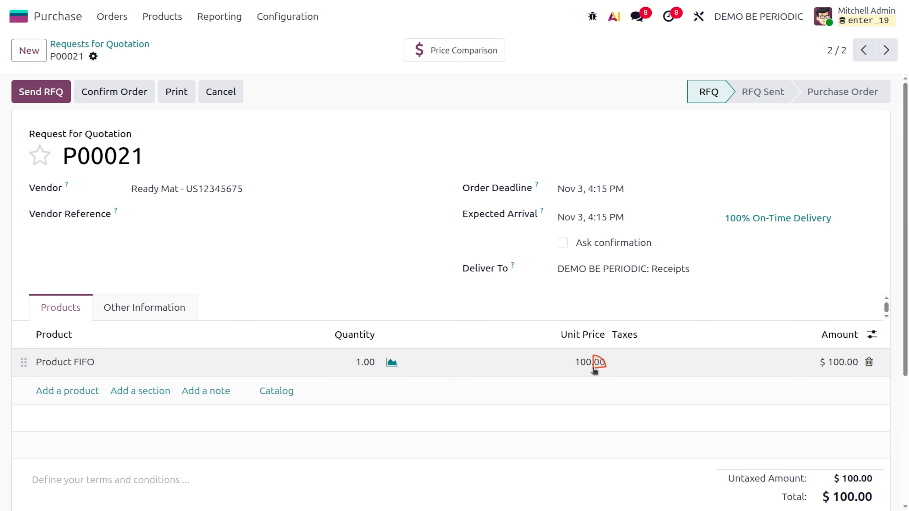
text(20)
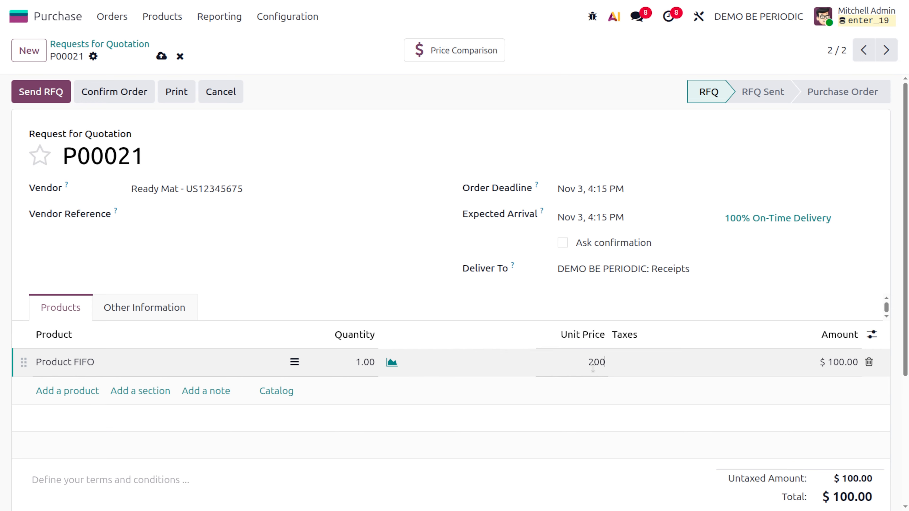
Confirm the duplicated order priced at 200 and validate its receipt into DBEP/Stock.
click(127, 95)
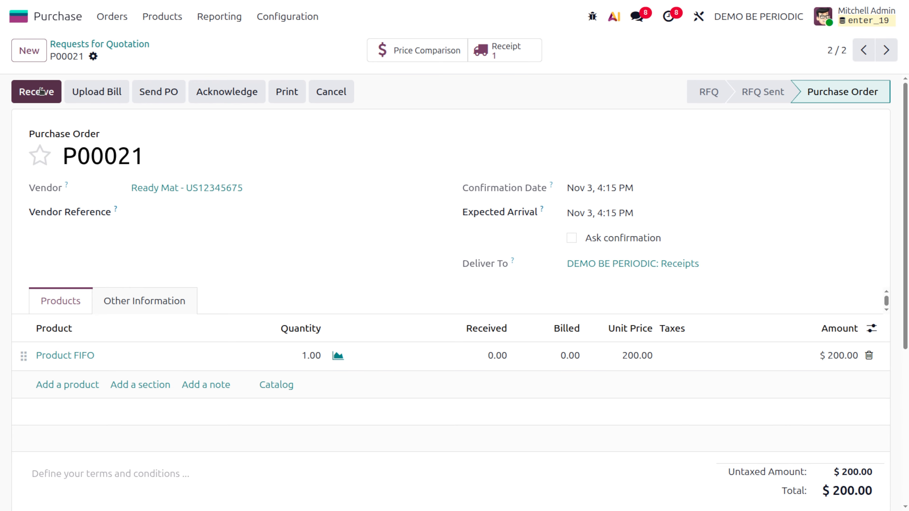
click(39, 93)
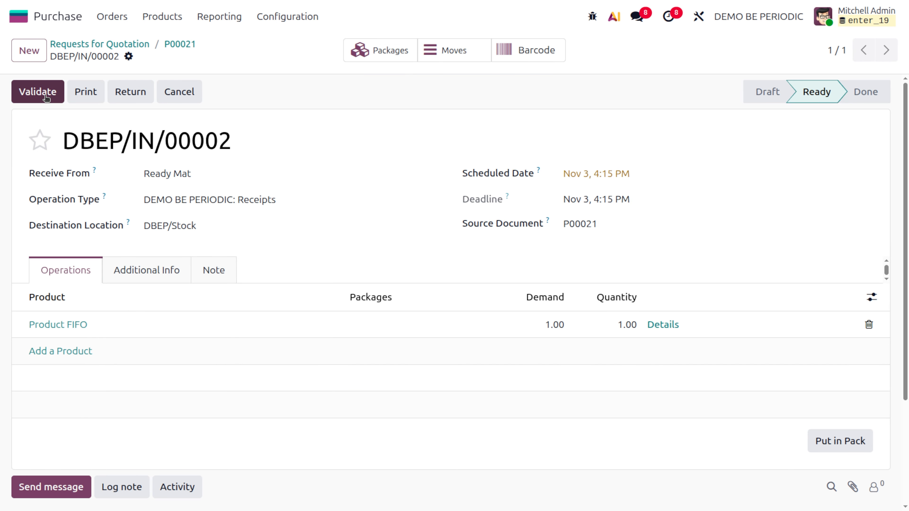
click(39, 92)
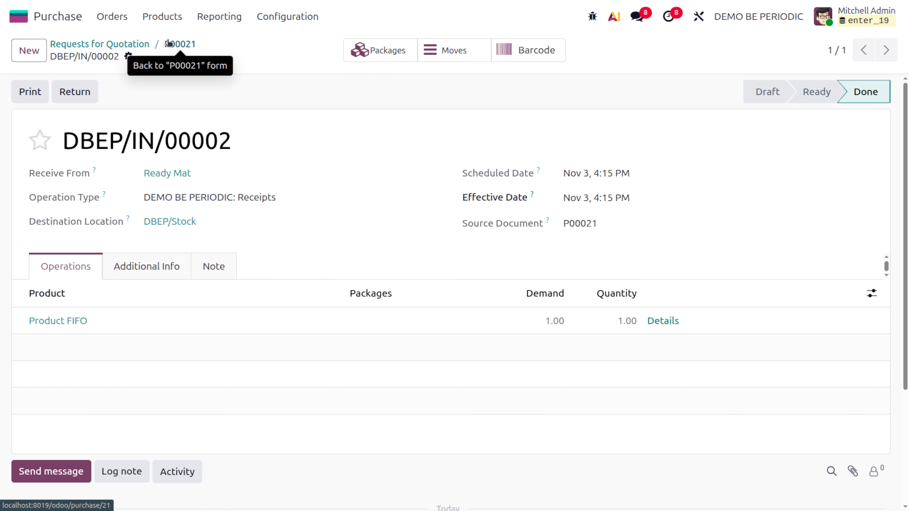
Return to the purchase order priced at 200 and duplicate it, keeping the same product and price.
click(180, 44)
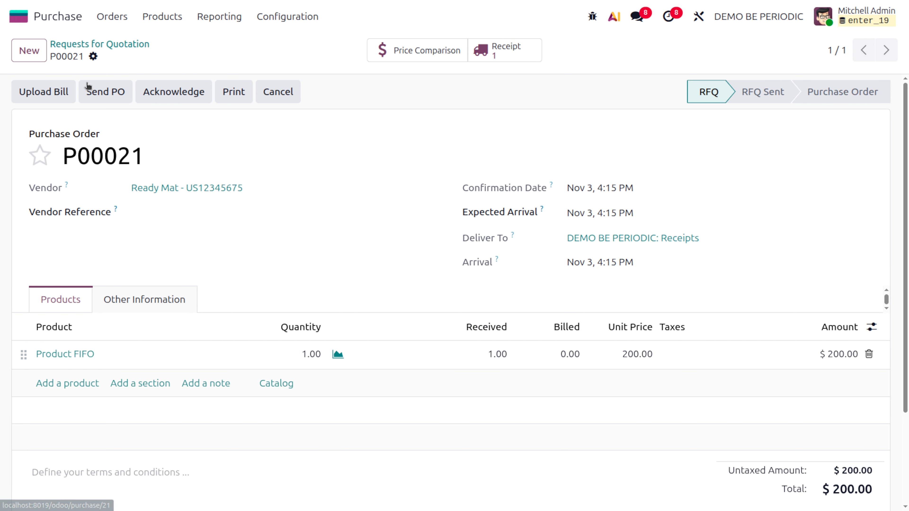
click(93, 56)
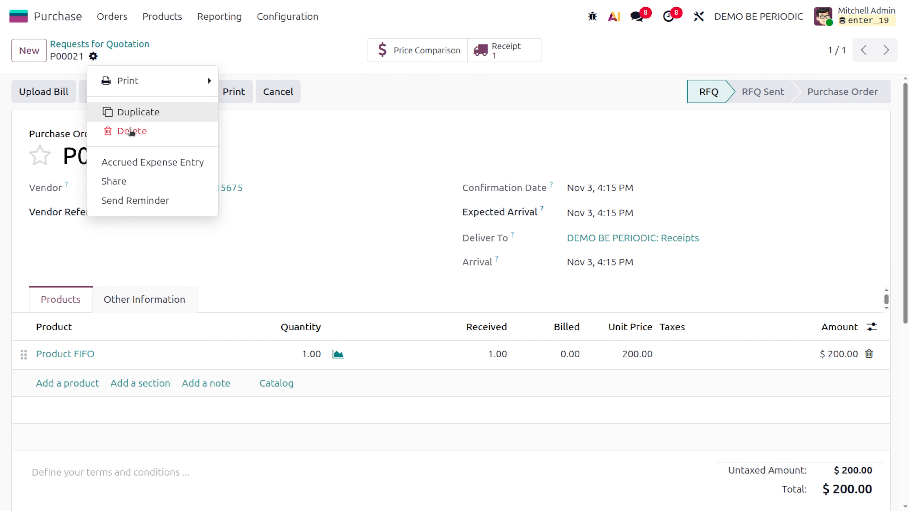
click(138, 114)
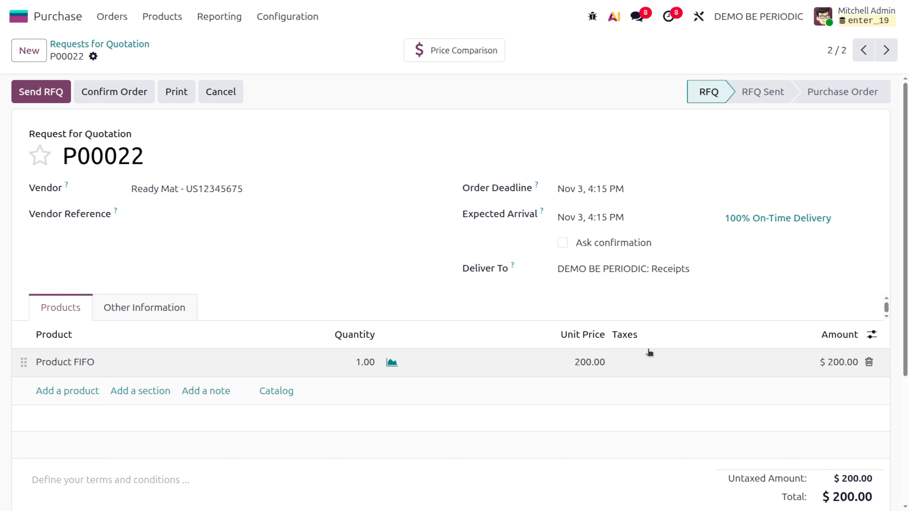
Confirm the third purchase order and validate its receipt of Product FIFO.
click(113, 97)
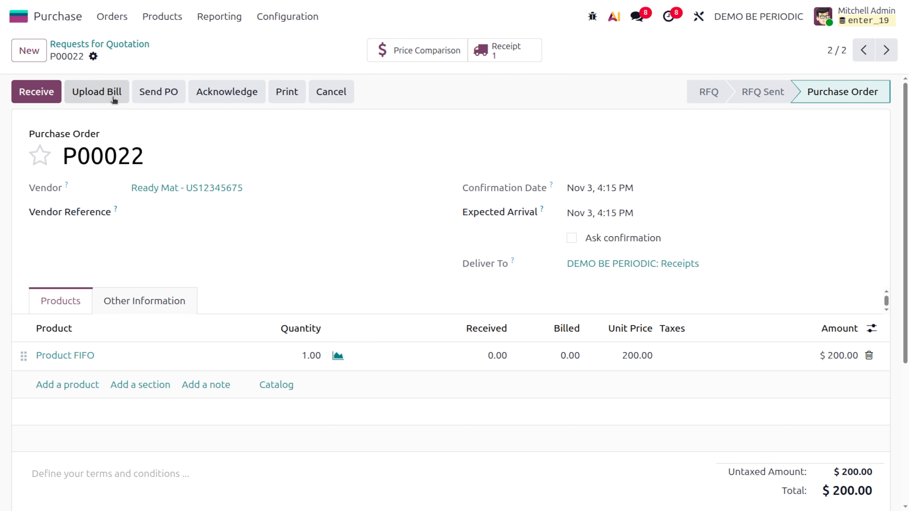
click(38, 92)
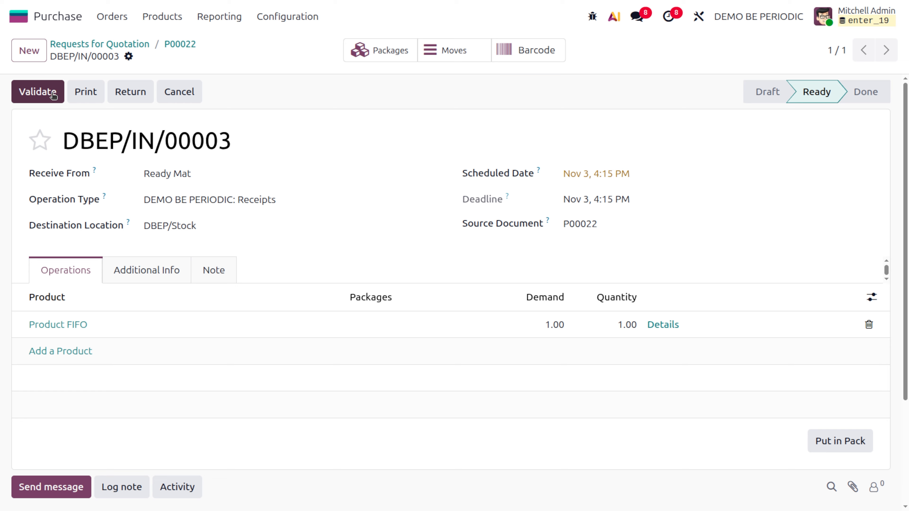
click(28, 94)
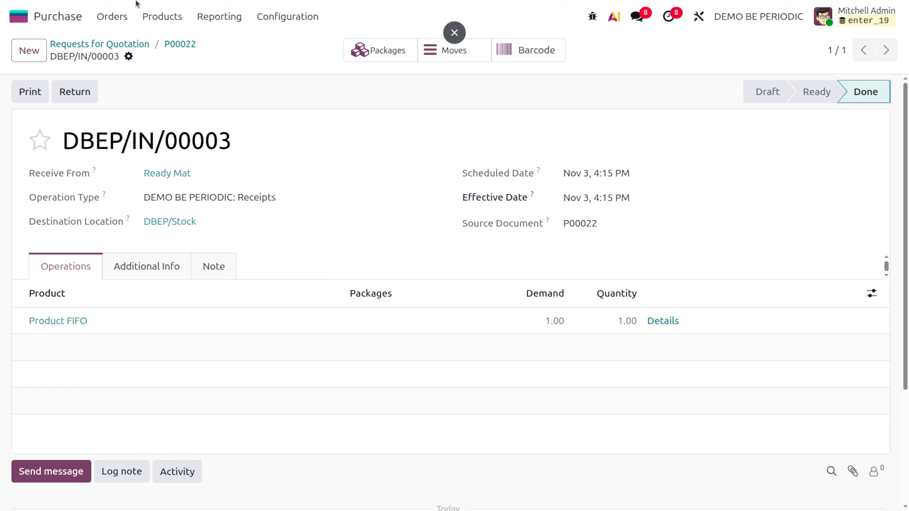
Switch to Inventory and review the Stock report's unit cost and total value for the DEMO BE PERIODIC category.
click(20, 25)
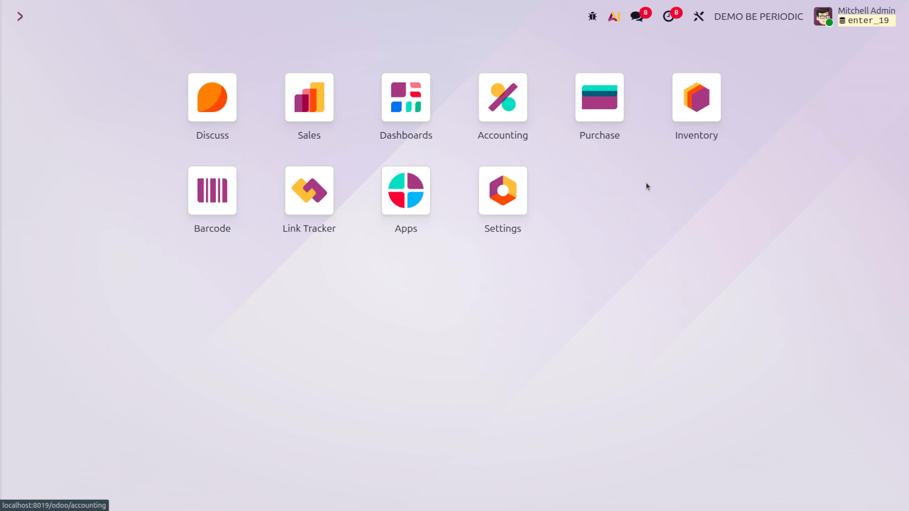
click(686, 93)
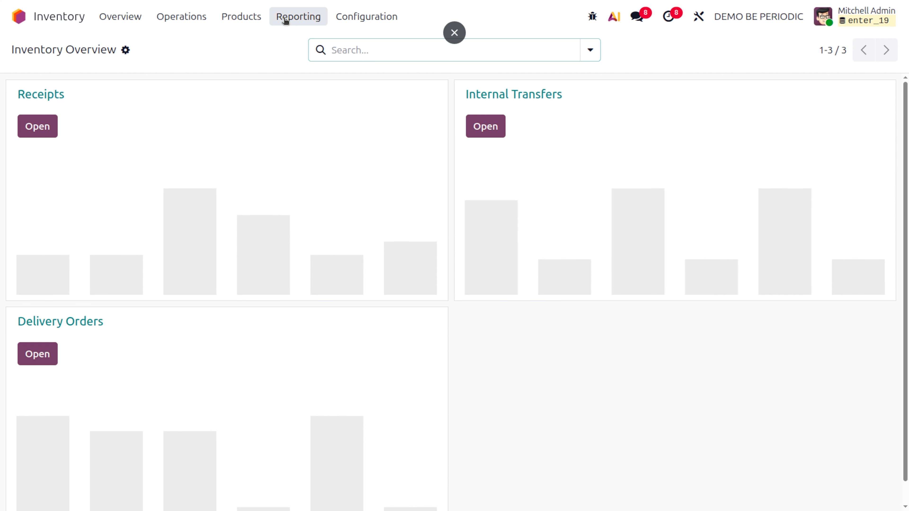
click(287, 20)
click(296, 45)
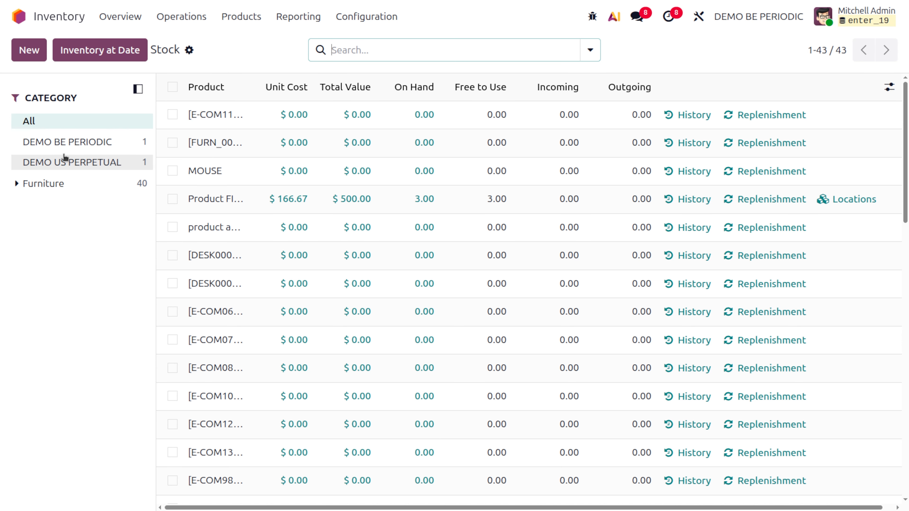
click(69, 143)
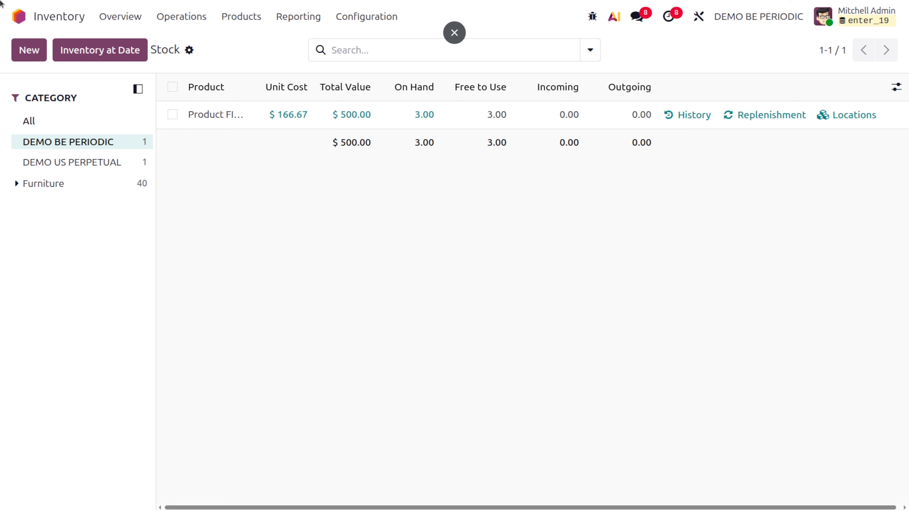
Open Accounting's Inventory Valuation review, examine the initial balance, stock variation and ending stock, and return to the app overview.
click(16, 16)
text(IN)
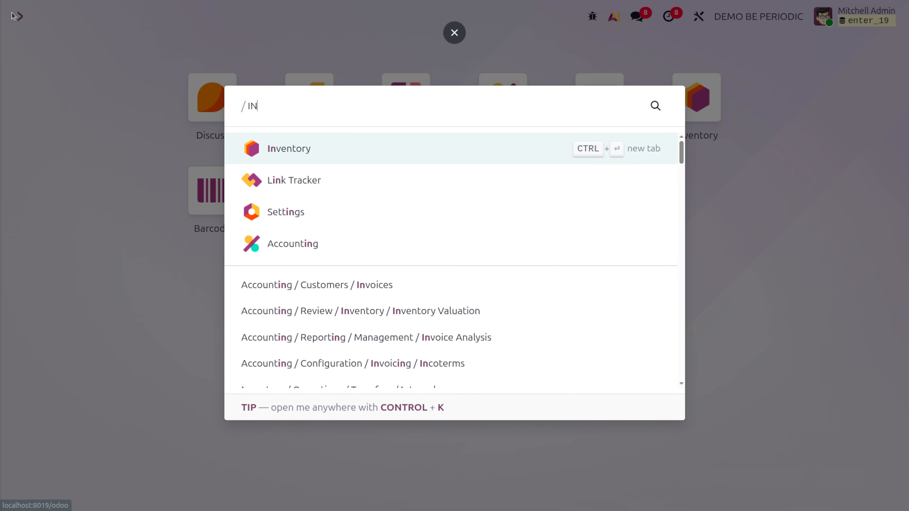
key(Down)
key(Down)
key(Down)
key(Down)
key(Down)
key(Down)
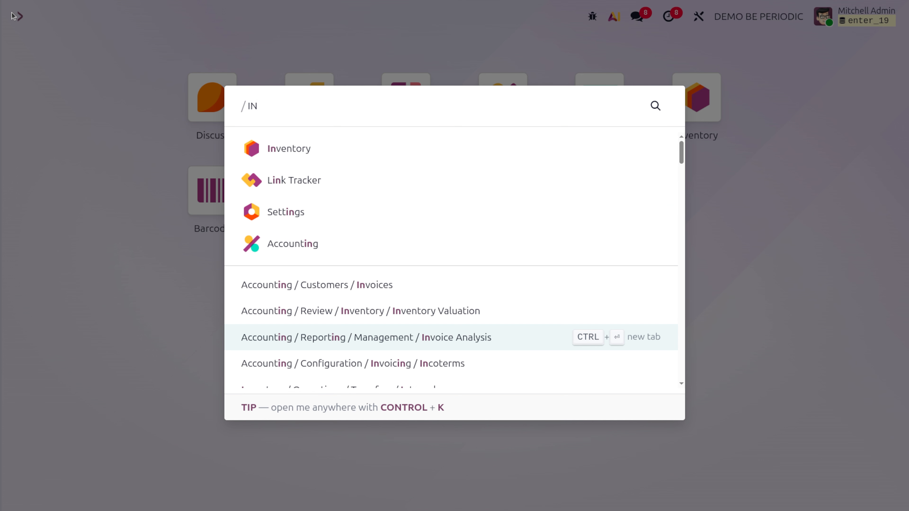
key(Up)
key(Return)
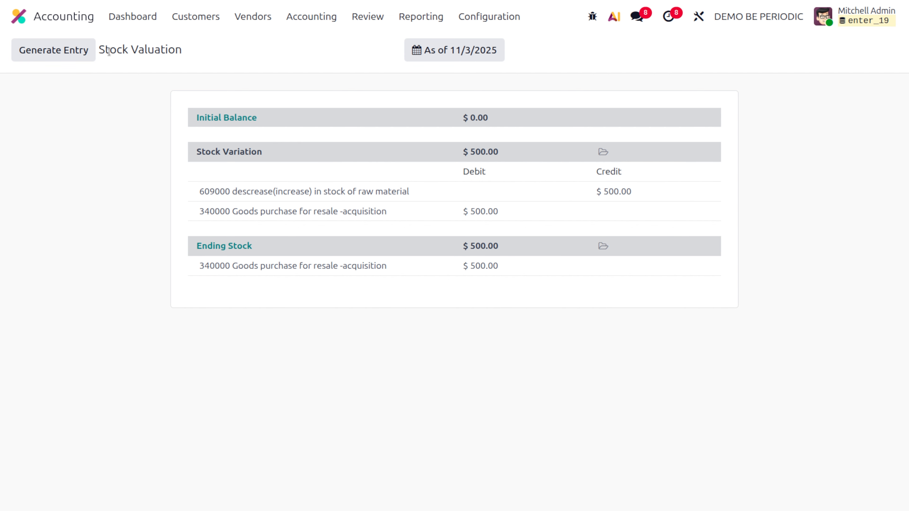
click(22, 16)
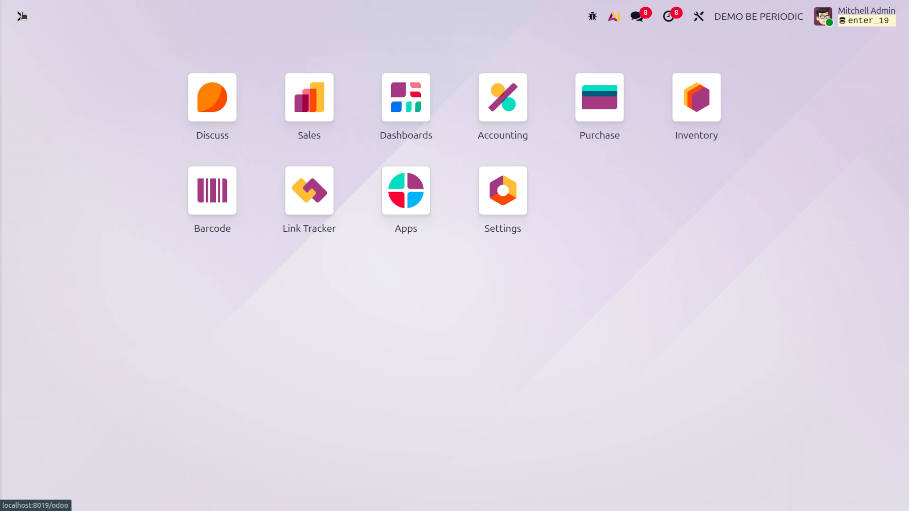
Open the Moves Analysis report as a list and review the completed Product FIFO receipts.
text(MOVE)
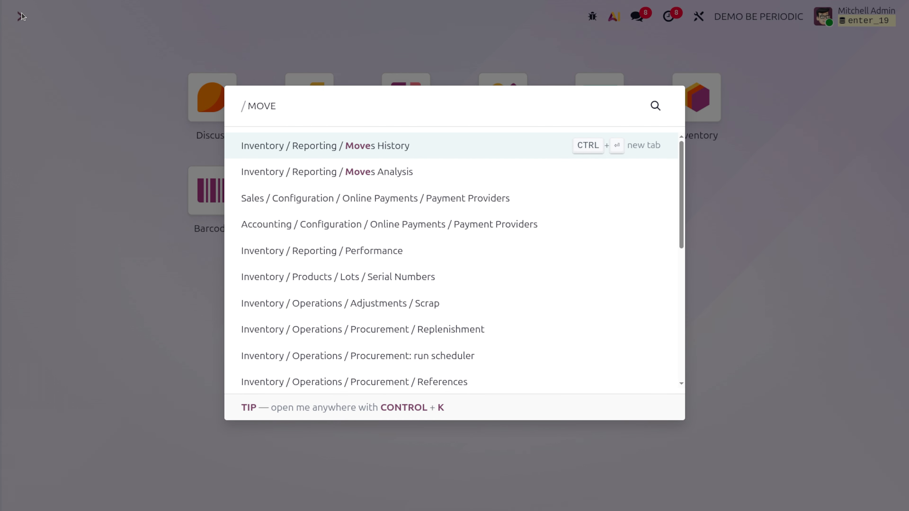
key(Down)
key(Return)
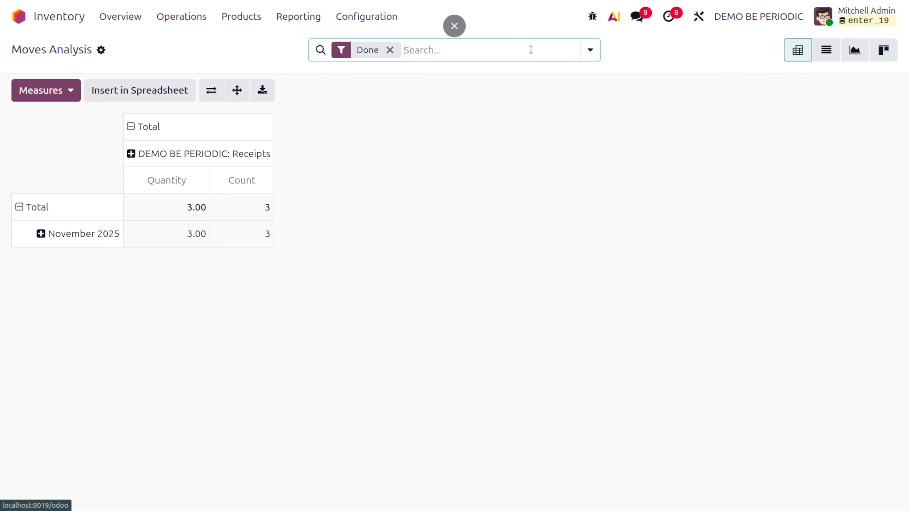
click(818, 50)
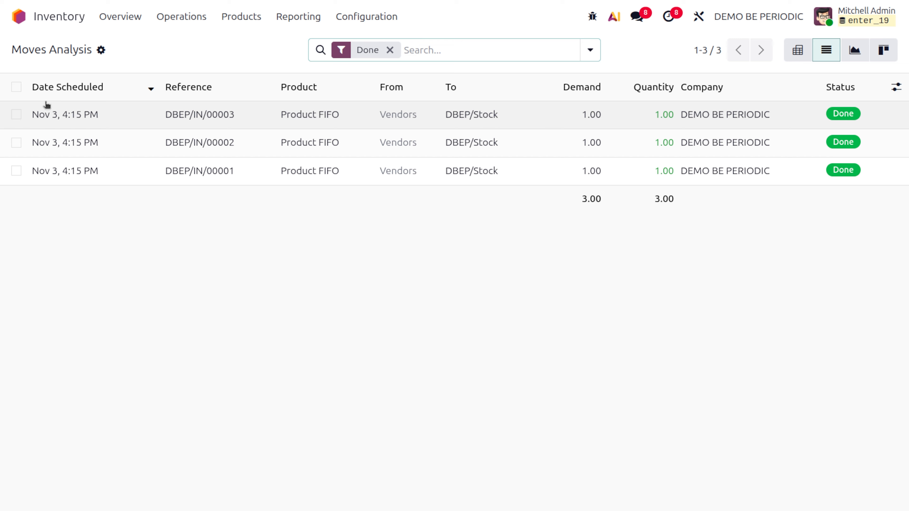
Switch to Purchase, open the most recent Ready Mat purchase order and print it as a PDF.
click(16, 18)
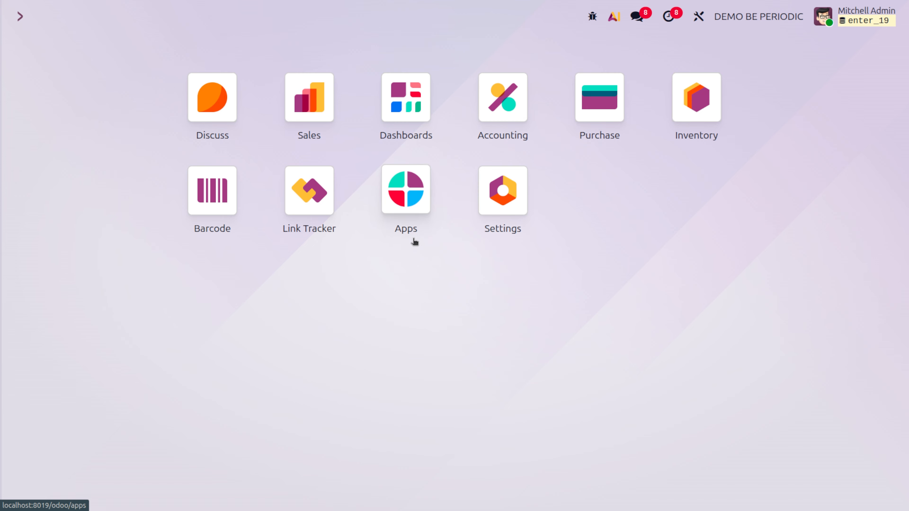
click(594, 124)
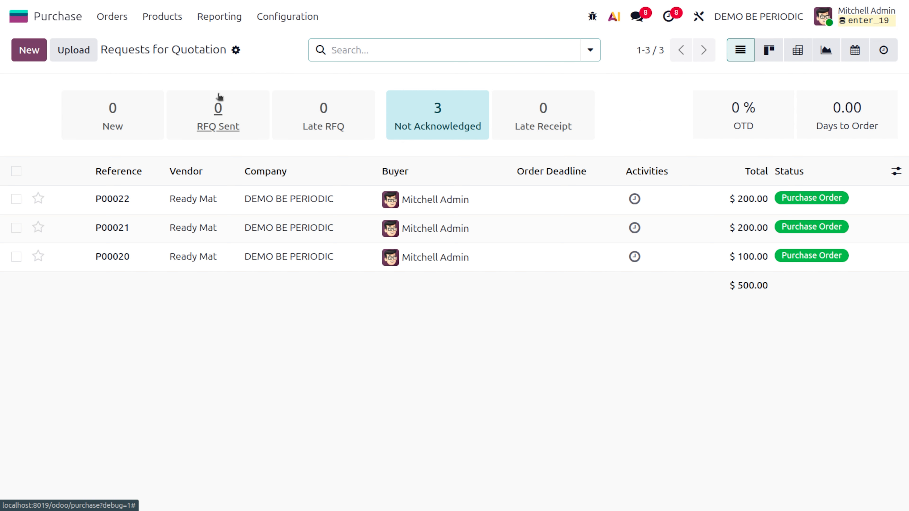
click(152, 206)
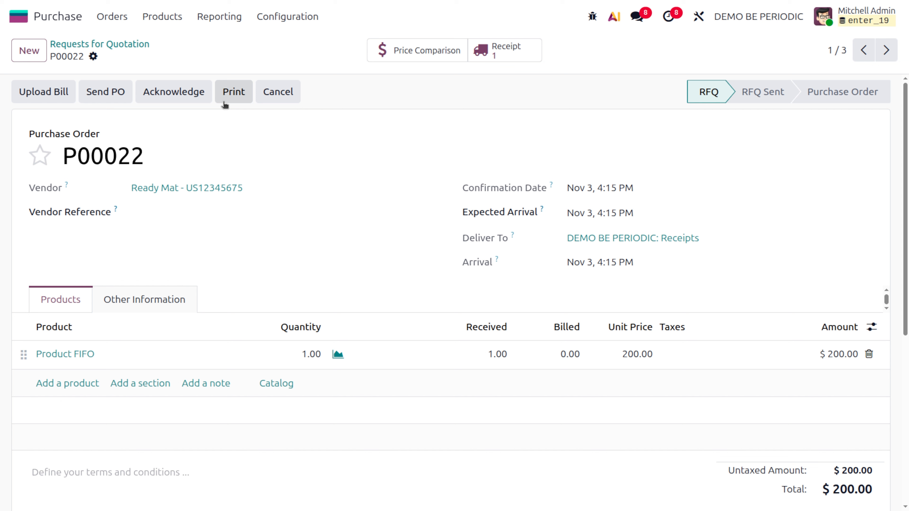
click(224, 104)
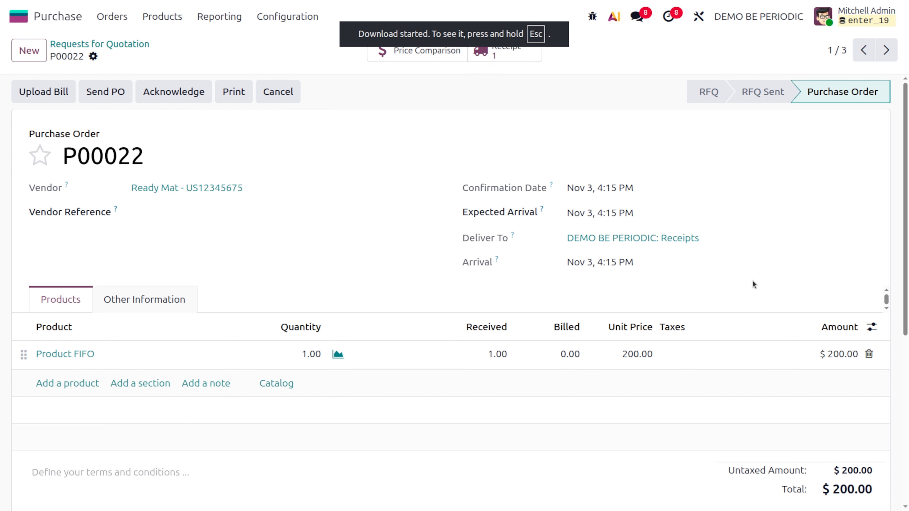
Create the vendor bill by uploading the newly printed purchase order PDF from the Downloads folder.
click(49, 92)
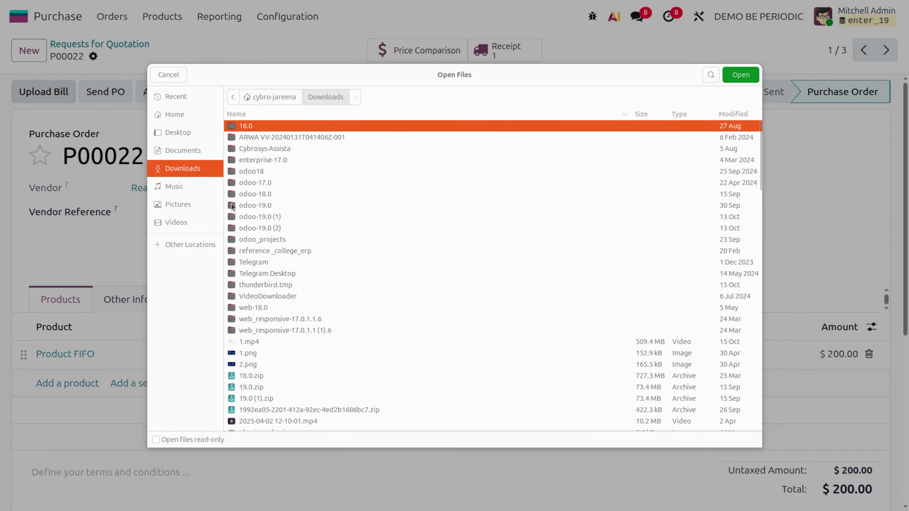
scroll(233, 290, down, 5)
scroll(233, 289, down, 15)
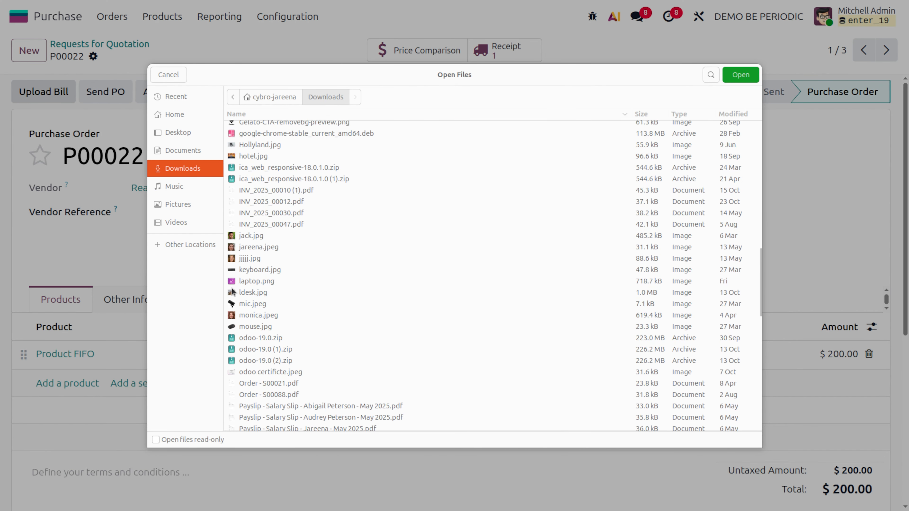
scroll(232, 290, down, 5)
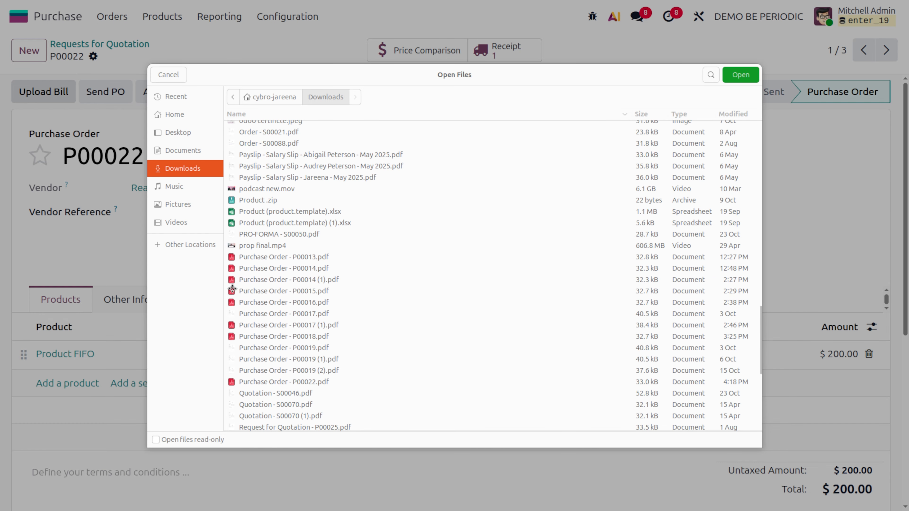
double_click(312, 383)
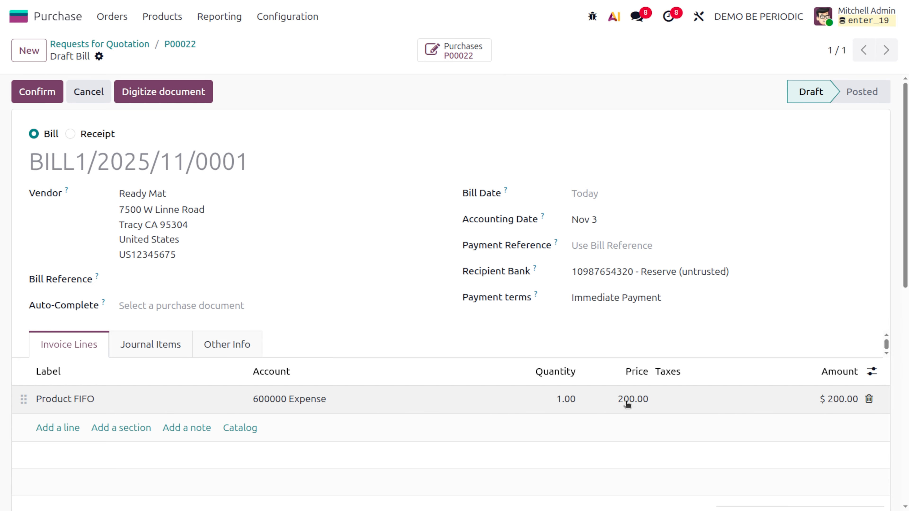
Set the Product FIFO price on the draft bill to 300, save it and confirm the bill.
click(627, 404)
key(BackSpace)
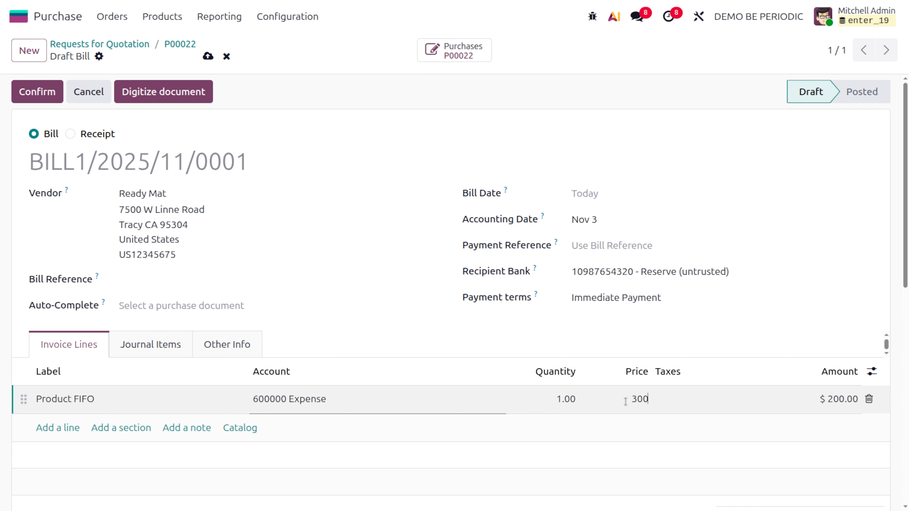
click(206, 55)
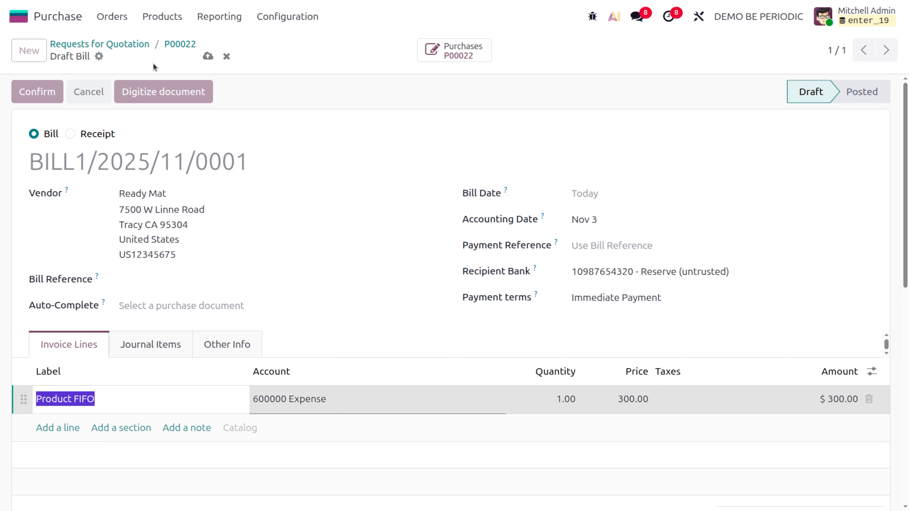
click(27, 93)
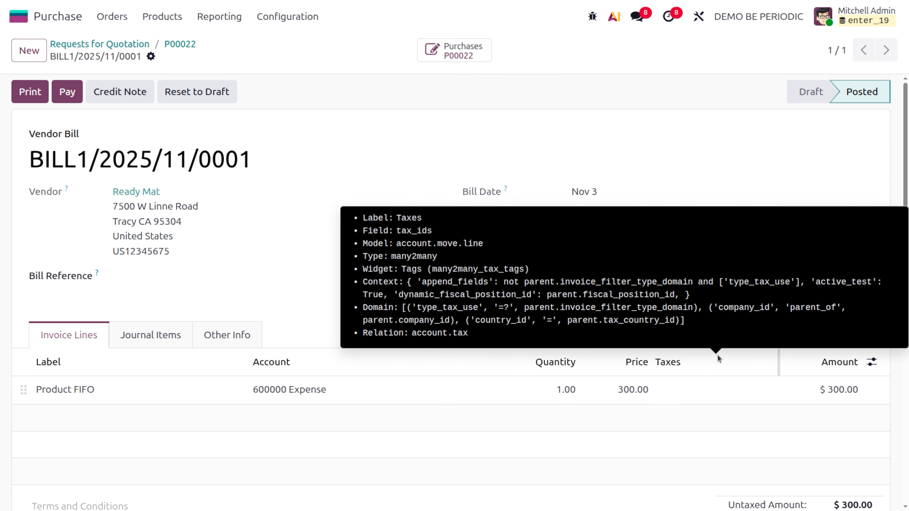
Switch to Inventory and review the Stock report's unit cost and total value for DEMO BE PERIODIC after billing.
click(22, 23)
text(IN)
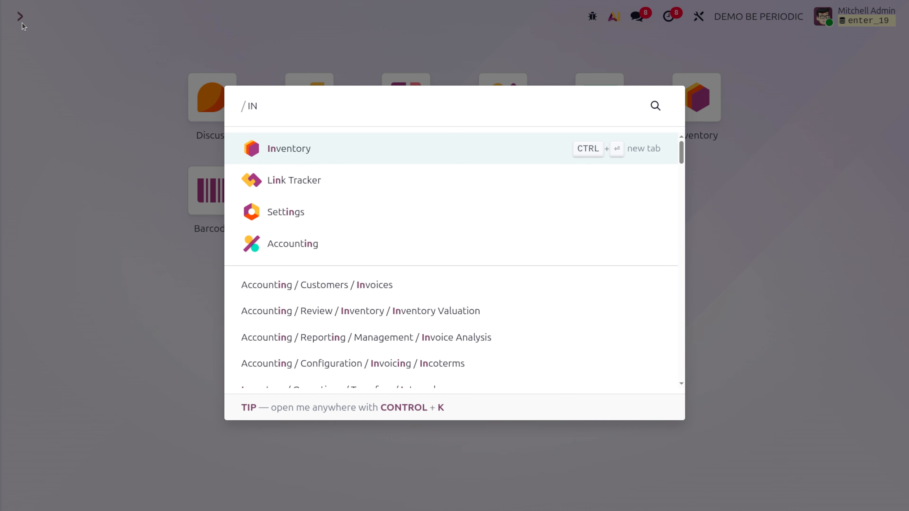
key(Return)
click(299, 15)
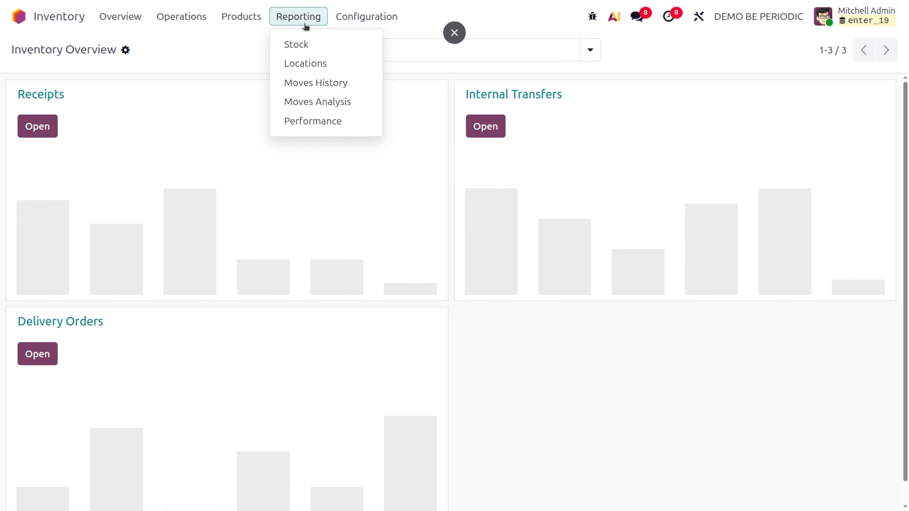
click(321, 45)
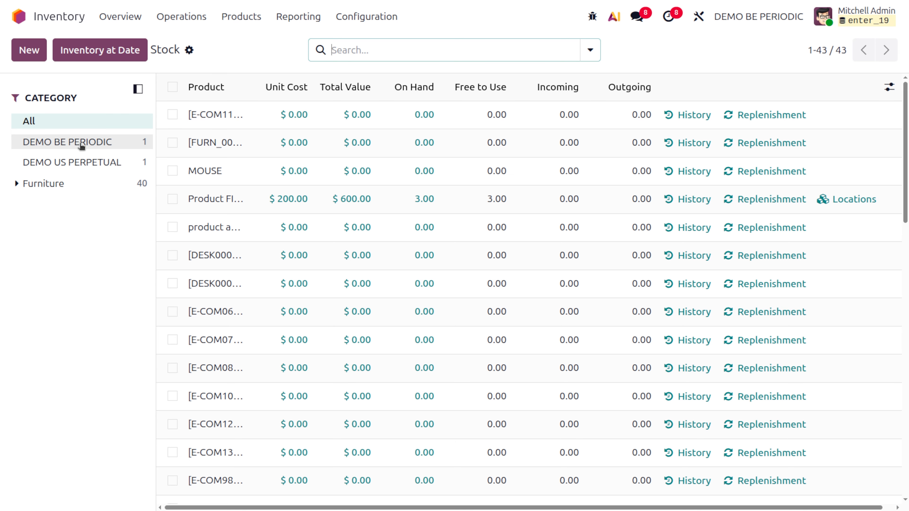
click(82, 143)
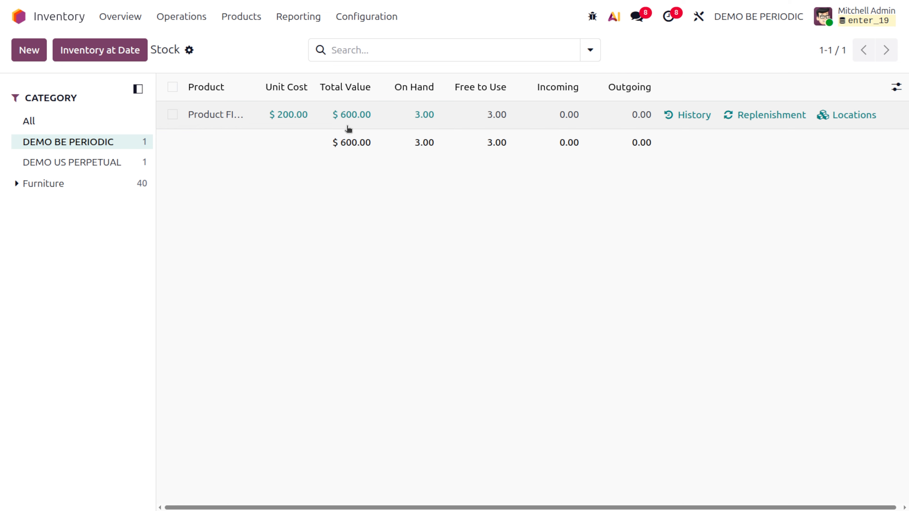
click(173, 115)
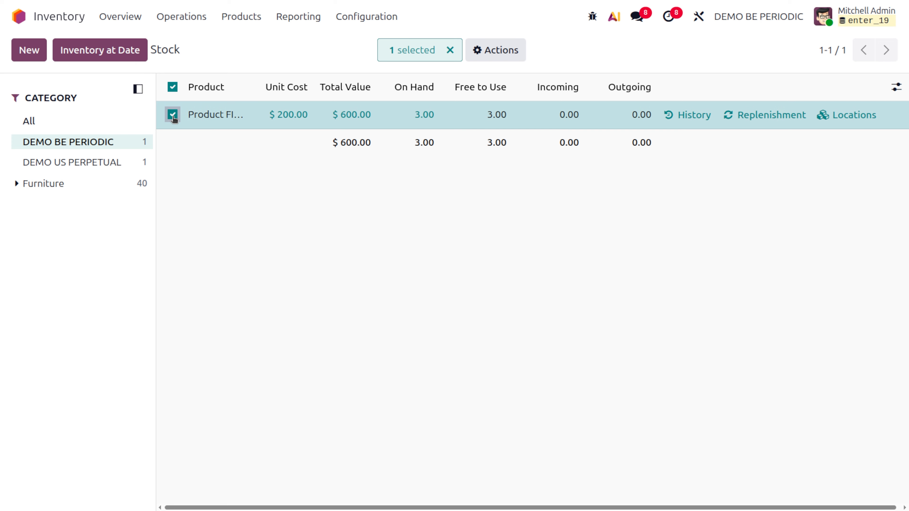
click(501, 54)
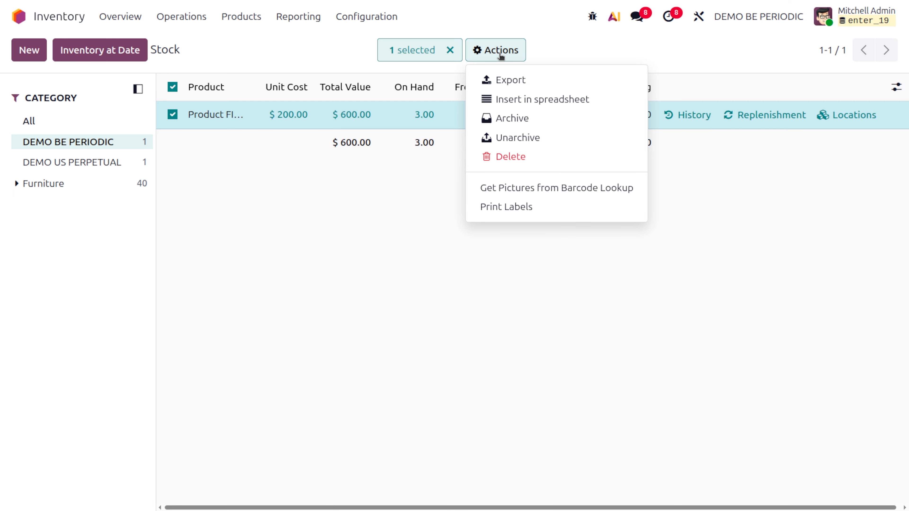
click(500, 54)
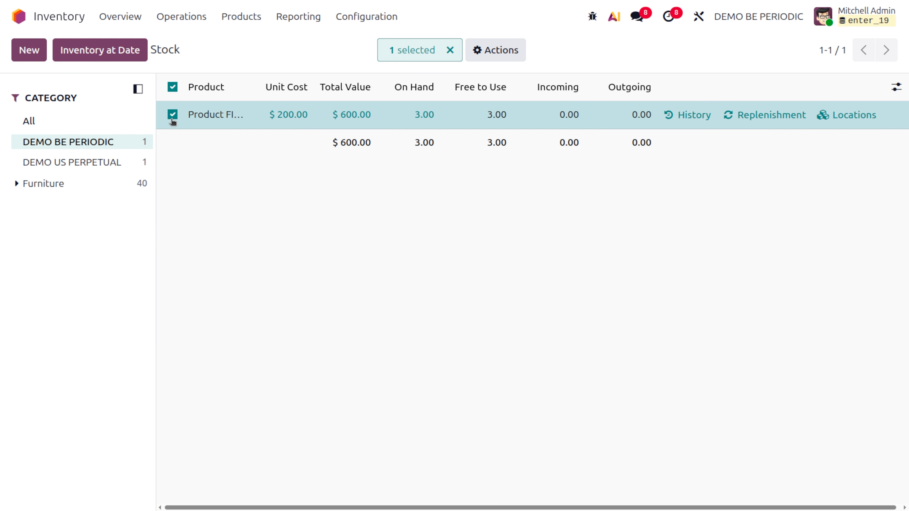
Return to the Moves Analysis report and display the completed stock moves as a list.
click(19, 16)
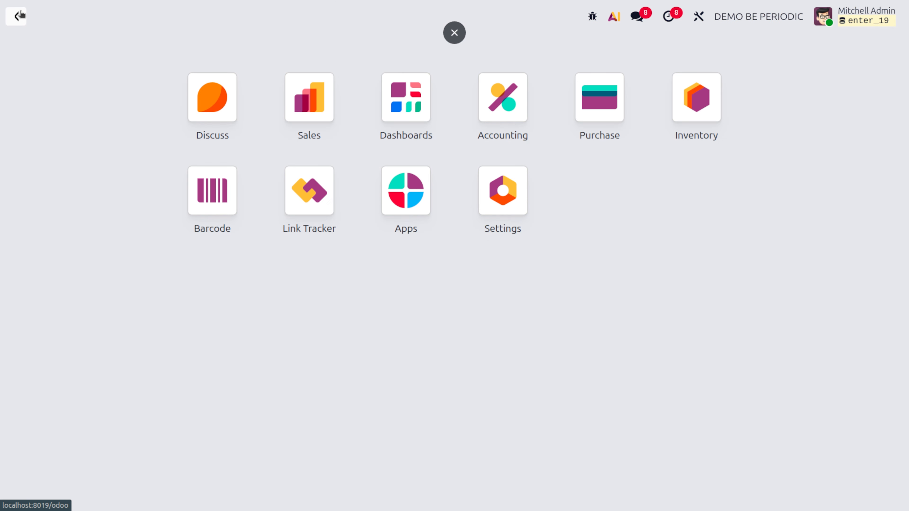
text(MOVE)
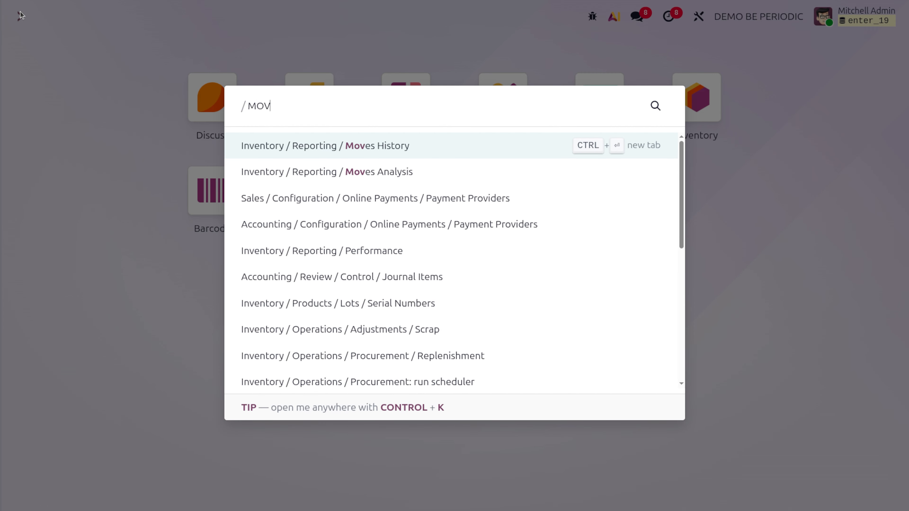
key(Down)
key(Down)
key(Up)
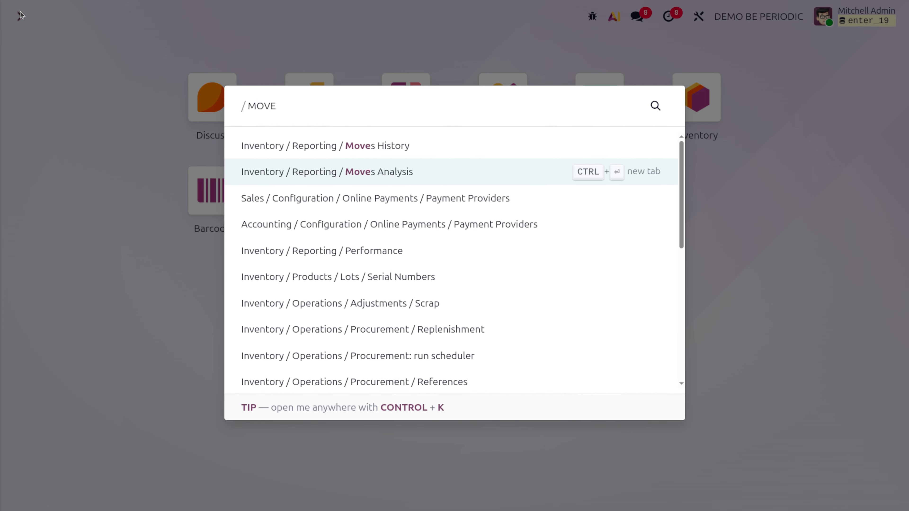
key(Return)
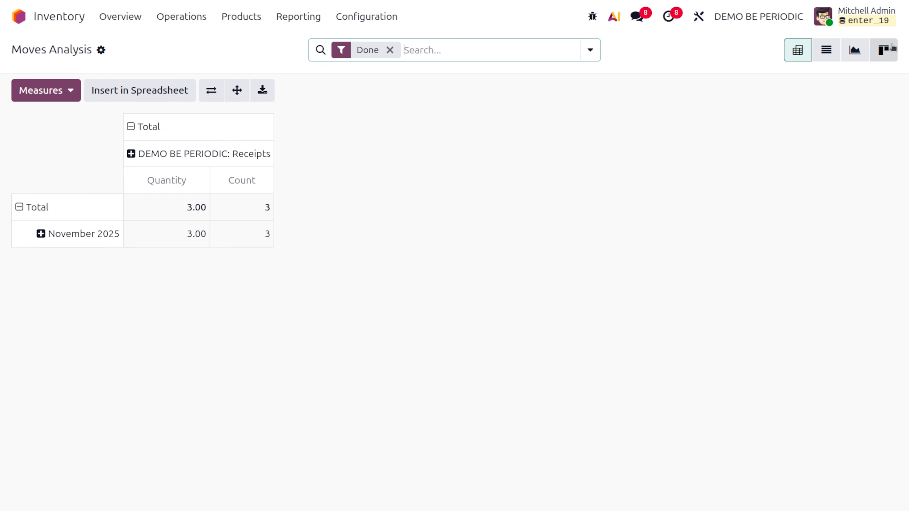
click(835, 50)
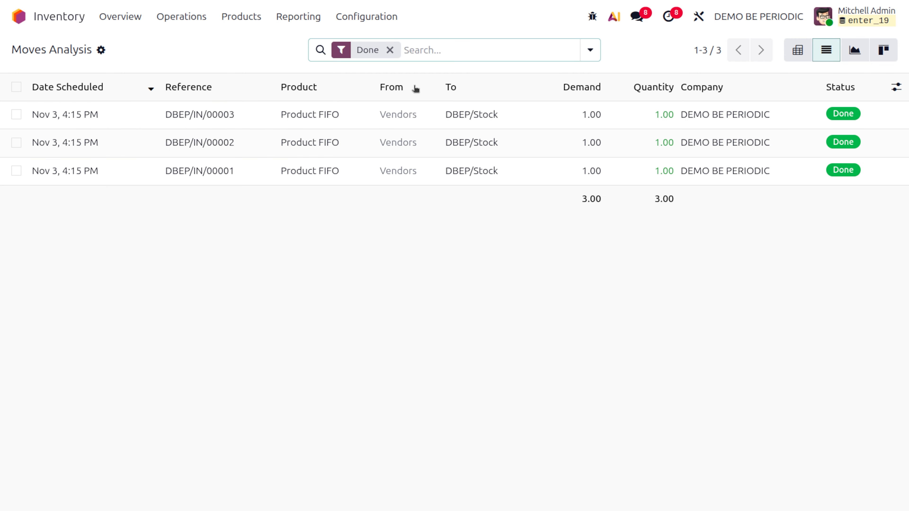
Adjust the valuation of the third Product FIFO receipt to 500 with the description "CHANGE IN THE VALUE" and save it.
click(16, 116)
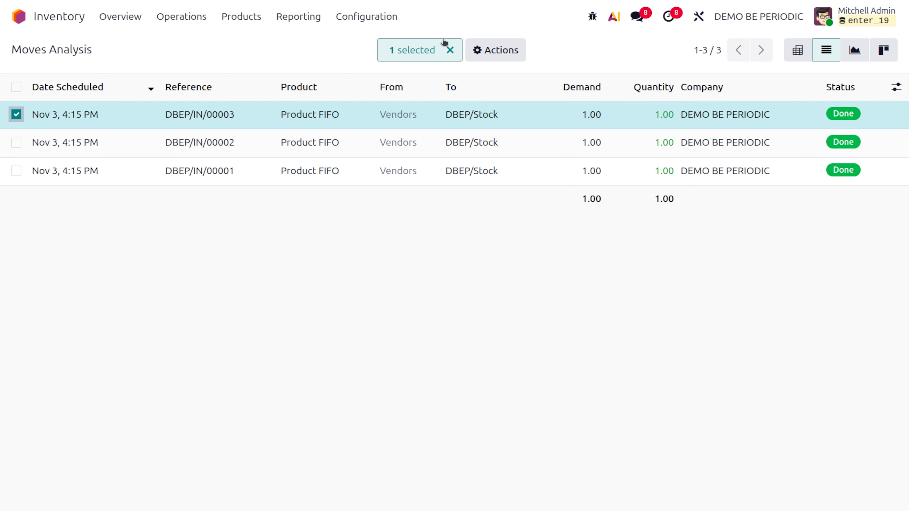
click(482, 50)
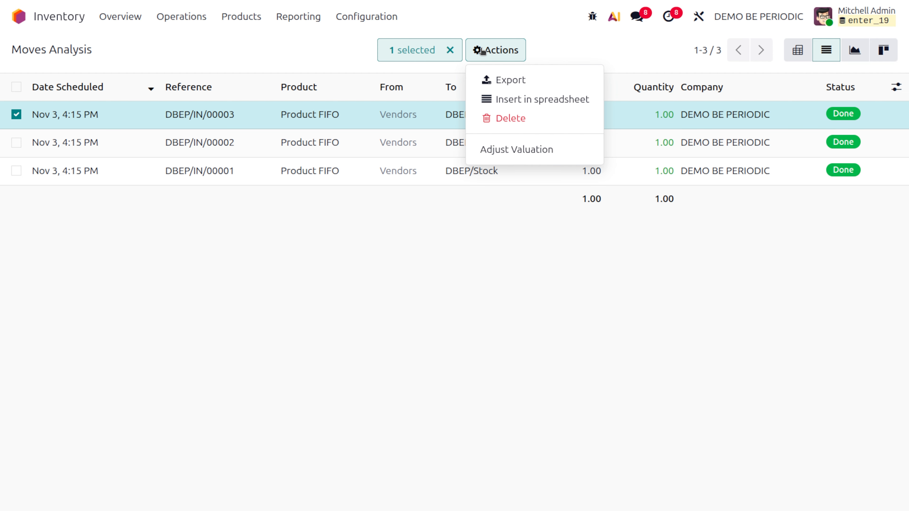
click(515, 150)
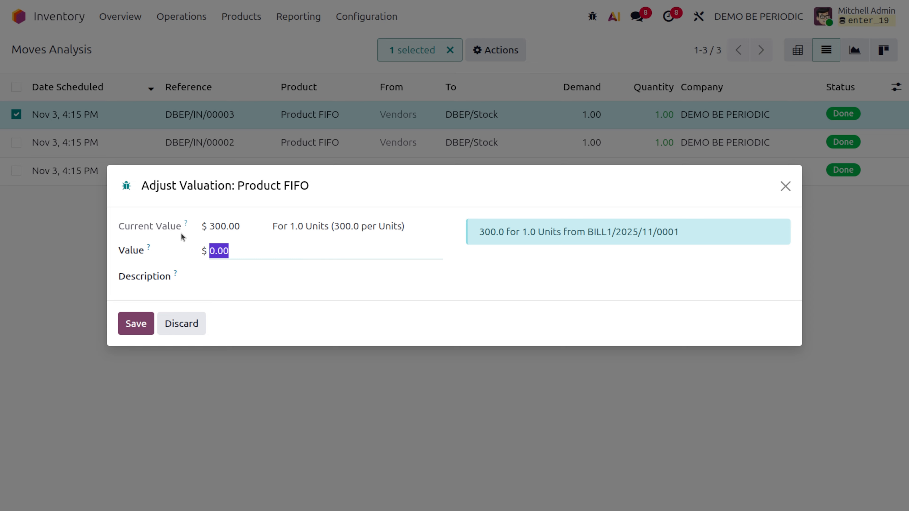
click(236, 251)
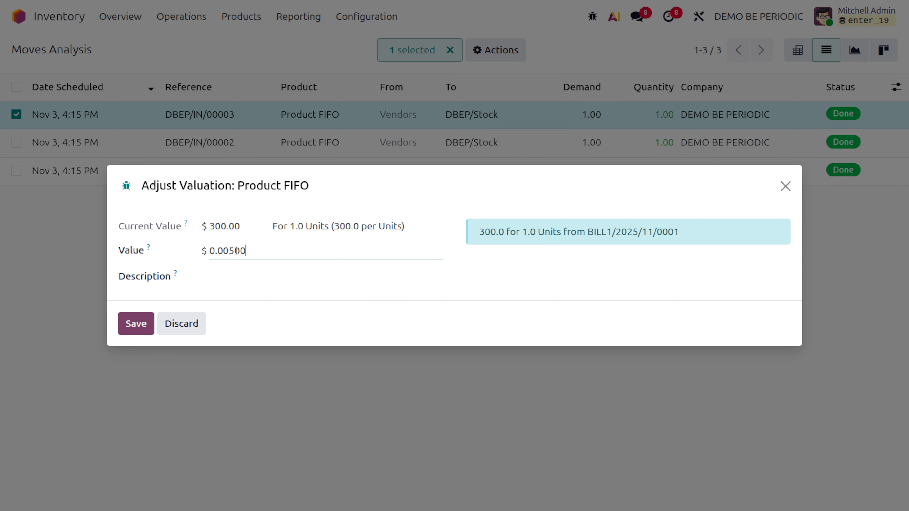
key(BackSpace)
key(BackSpace)
key(BackSpace)
key(BackSpace)
click(233, 273)
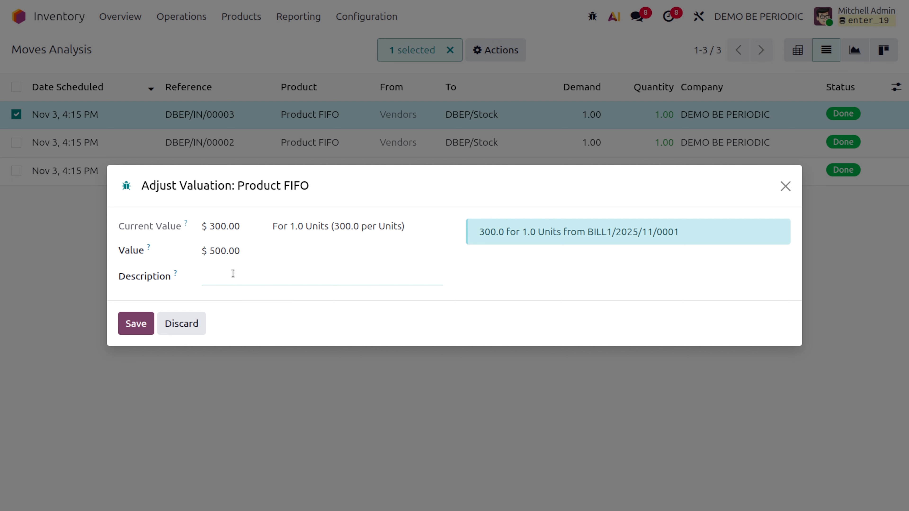
text(CHANGE IN THE VALUE)
click(144, 322)
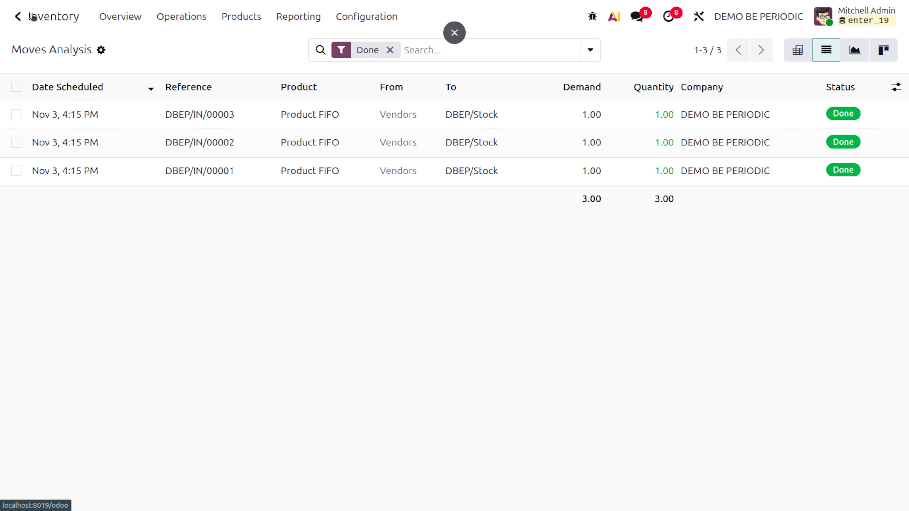
Open the Inventory Valuation report in Accounting and review the stock variation and ending stock for DEMO BE PERIODIC.
click(32, 16)
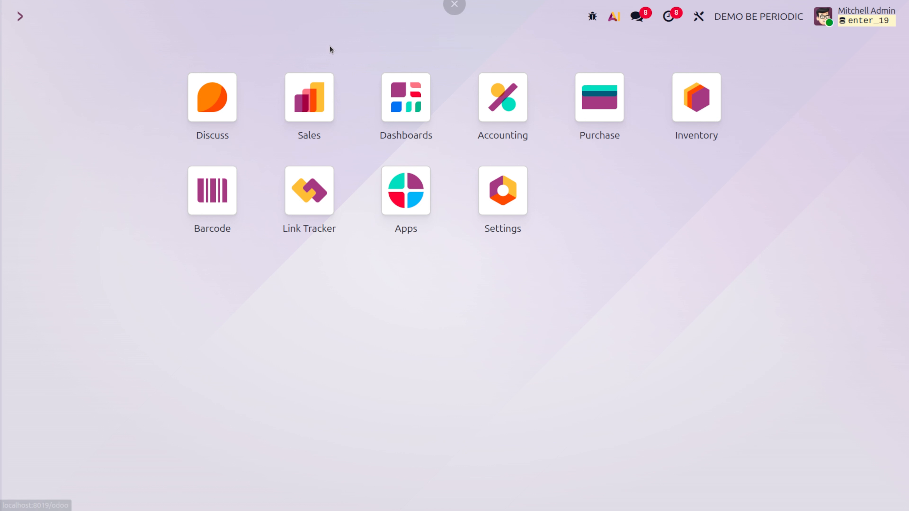
text(IN)
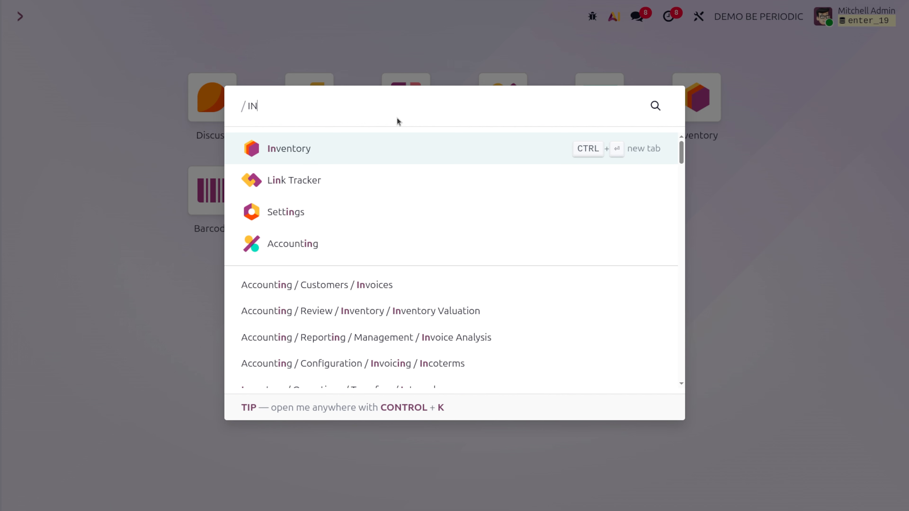
key(Return)
click(297, 17)
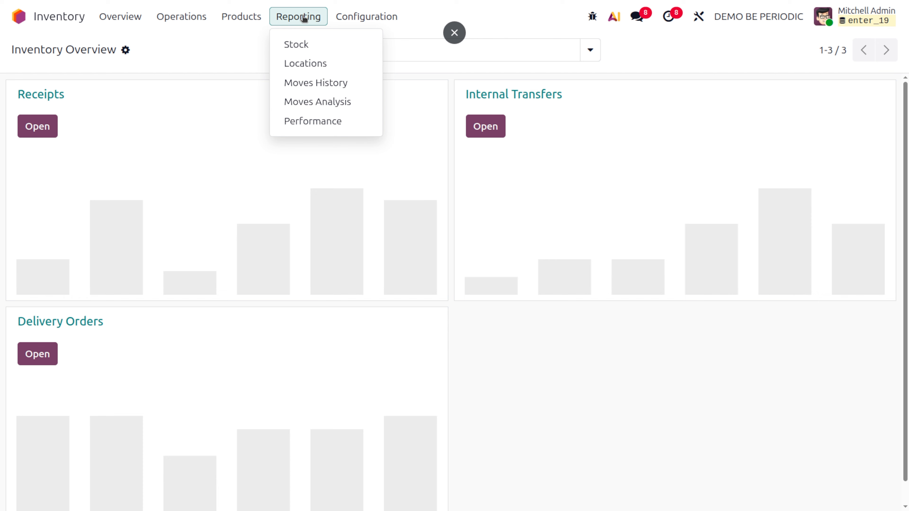
click(19, 16)
text(INVEN)
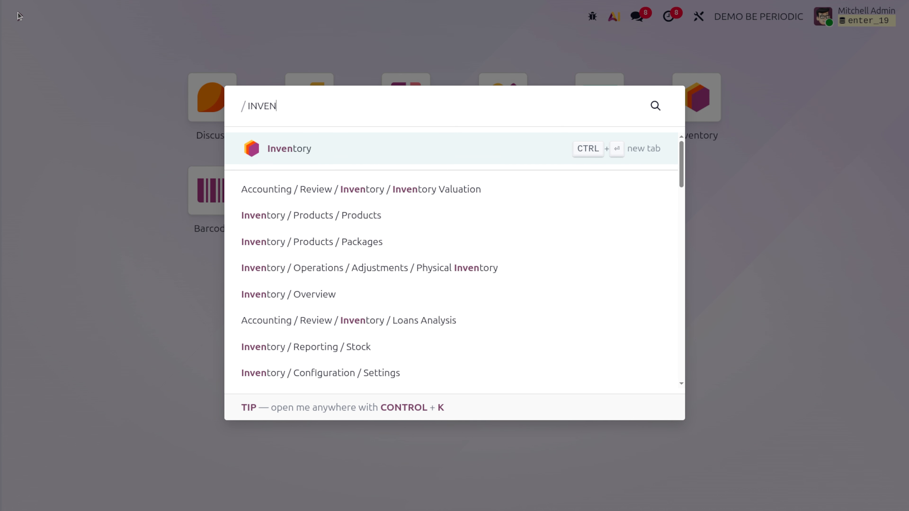
text(TORY)
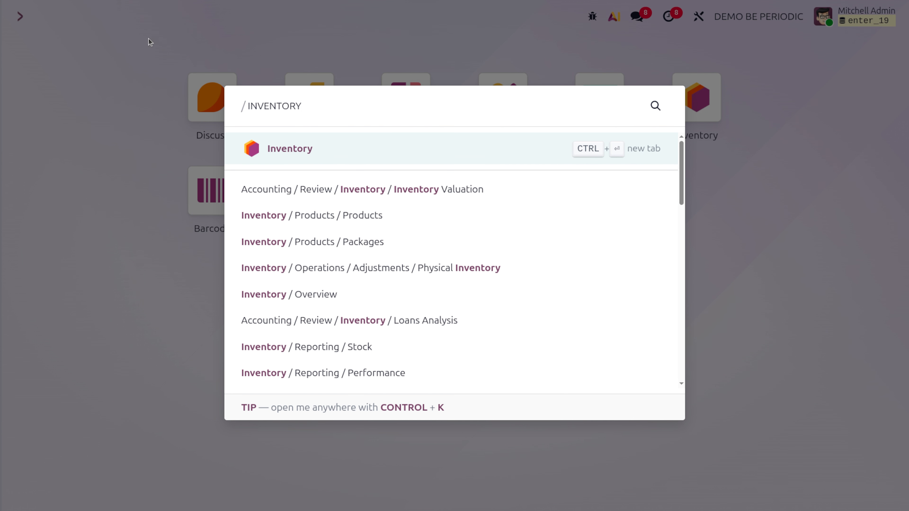
click(411, 190)
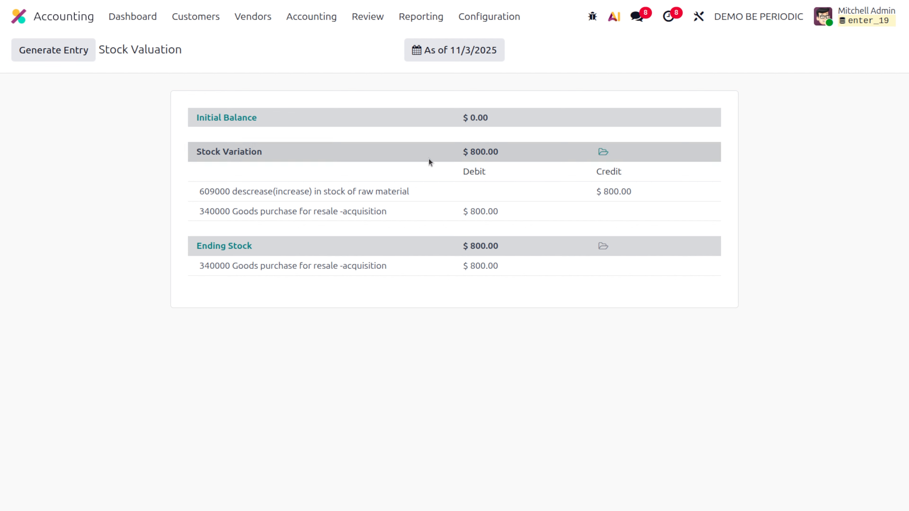
Switch to Inventory and review the Stock report's unit cost and total value for the DEMO BE PERIODIC category following the valuation adjustment.
click(19, 16)
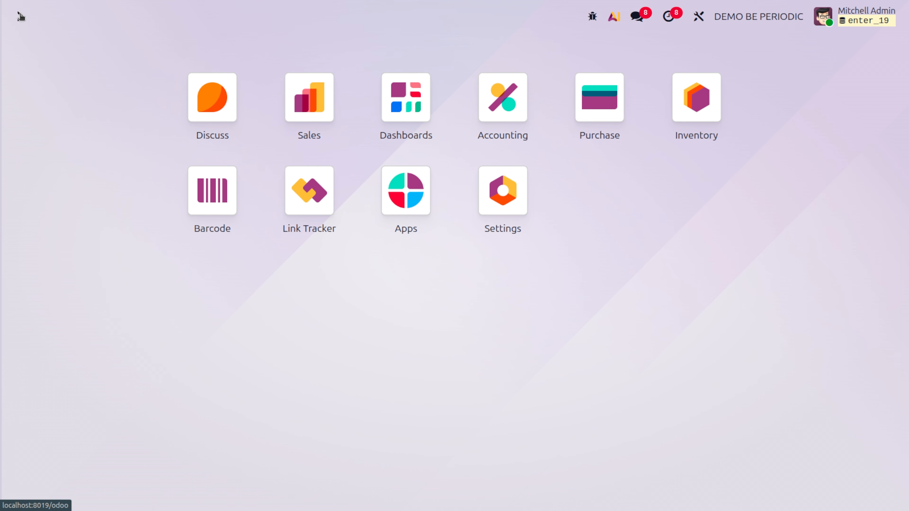
click(686, 114)
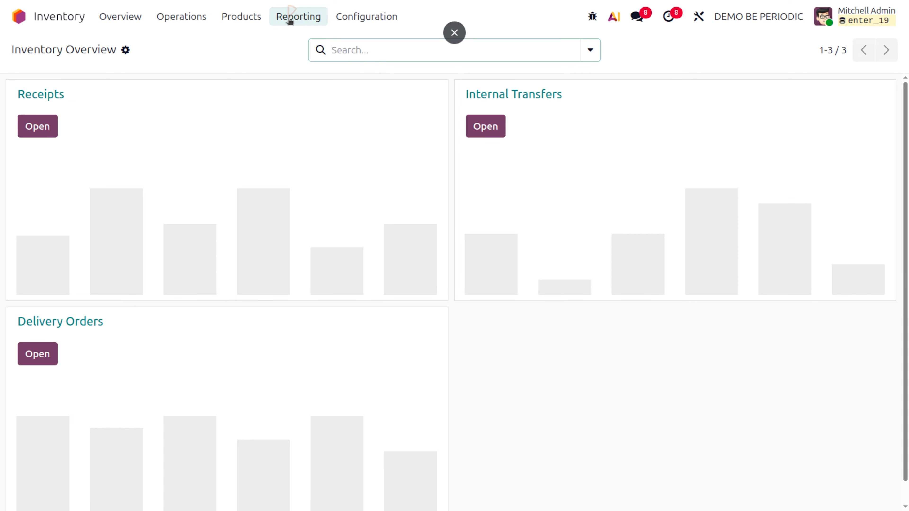
click(290, 20)
click(308, 44)
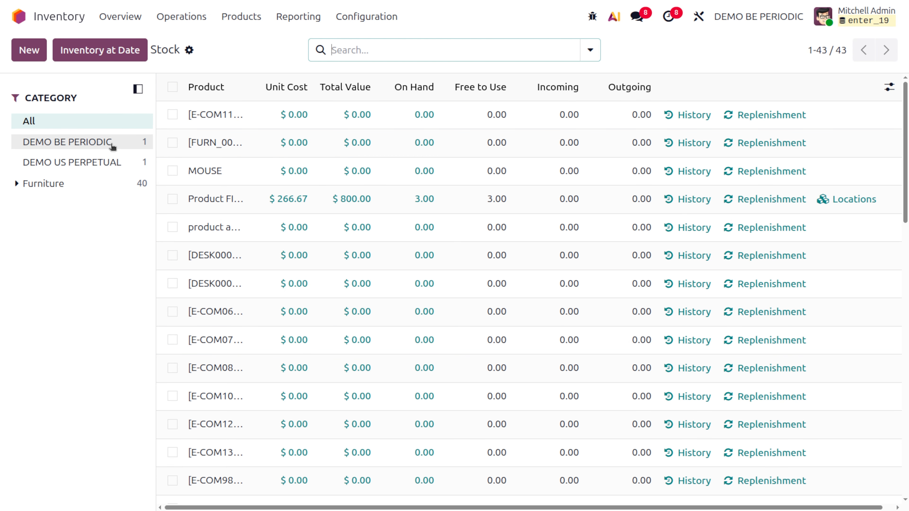
click(112, 145)
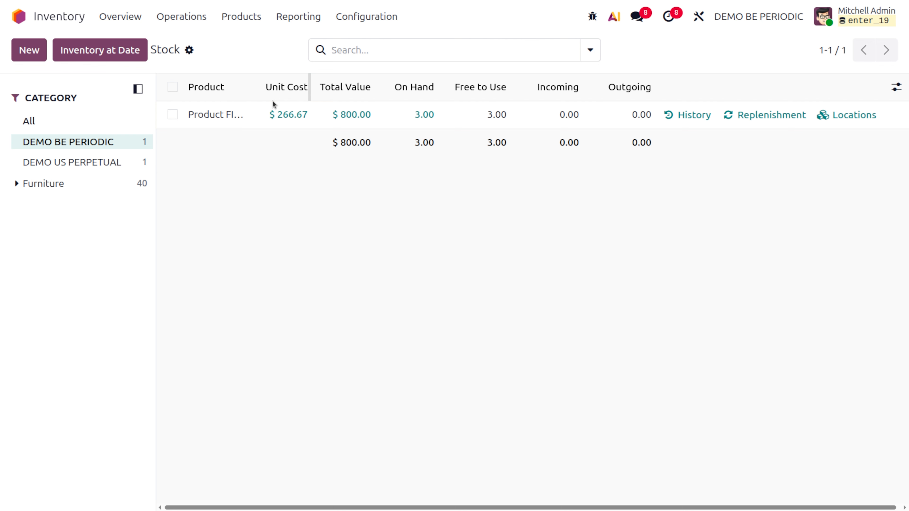
Add a physical inventory line for Product standard price in DBEP/Stock with a counted quantity of 4 and apply it.
click(172, 23)
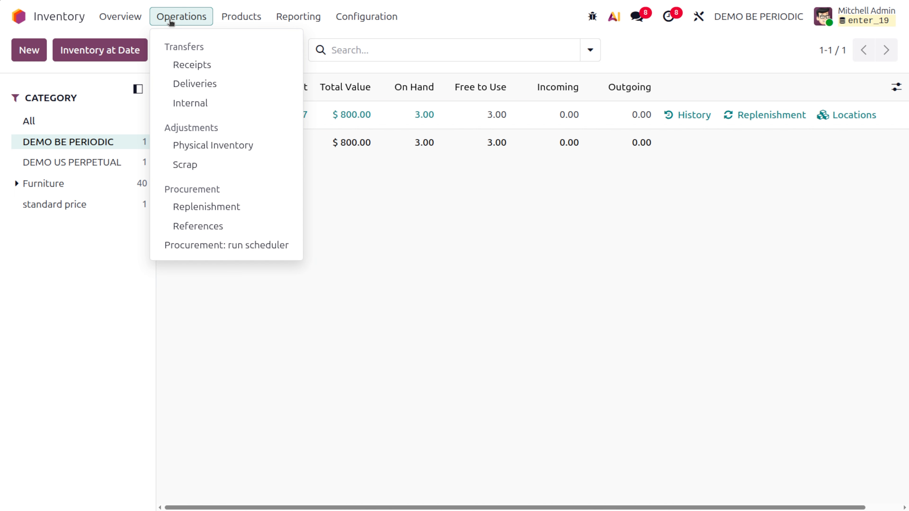
click(211, 146)
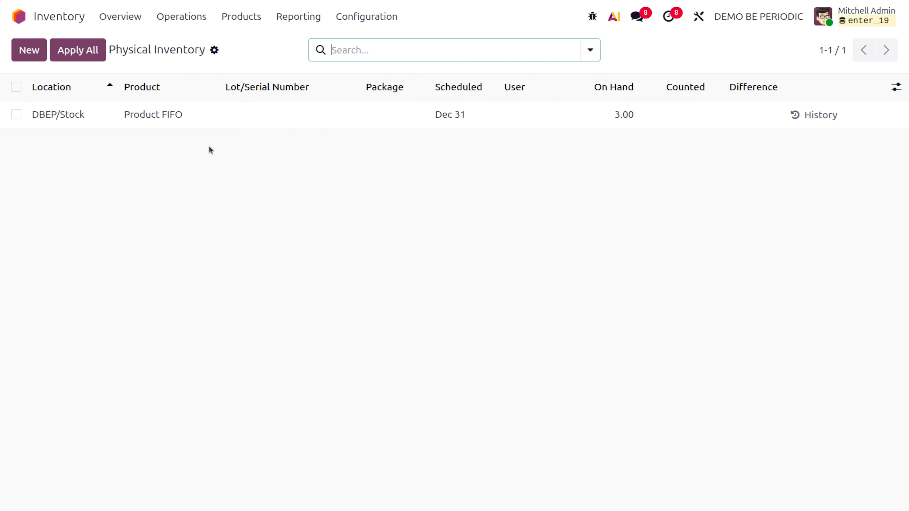
click(27, 50)
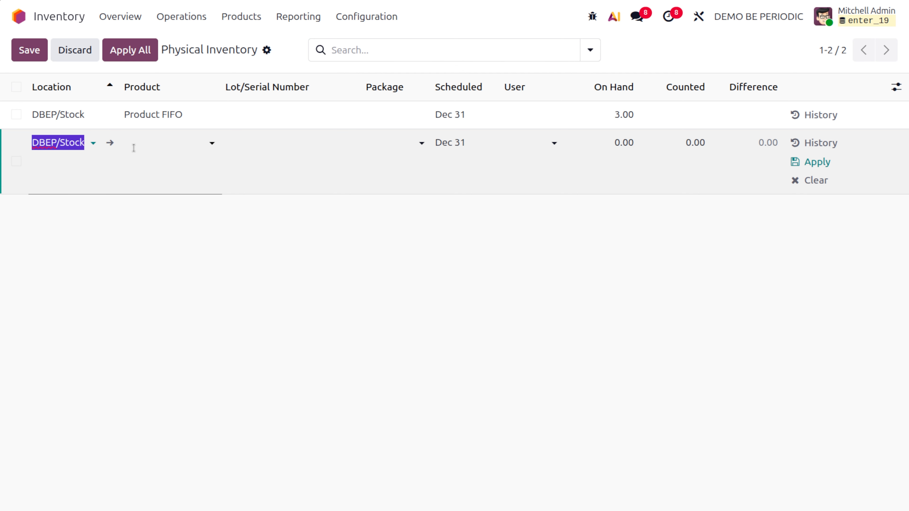
click(136, 148)
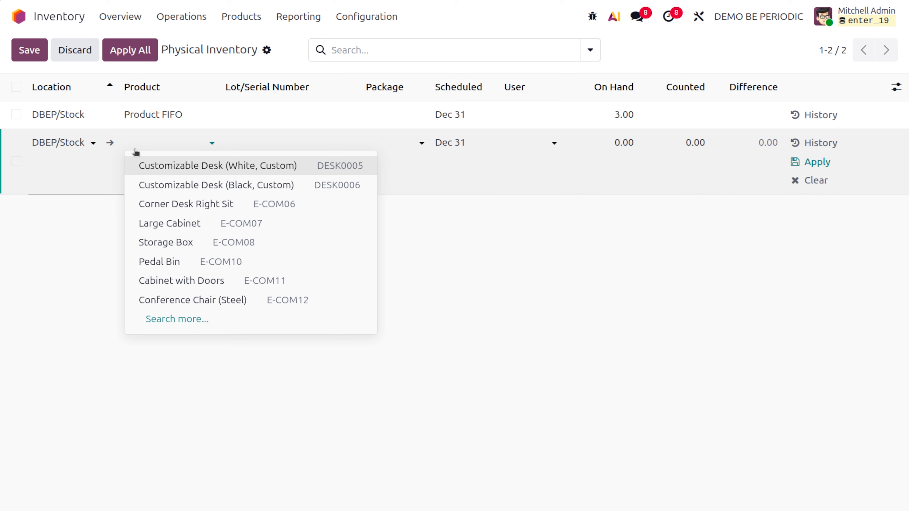
text(st)
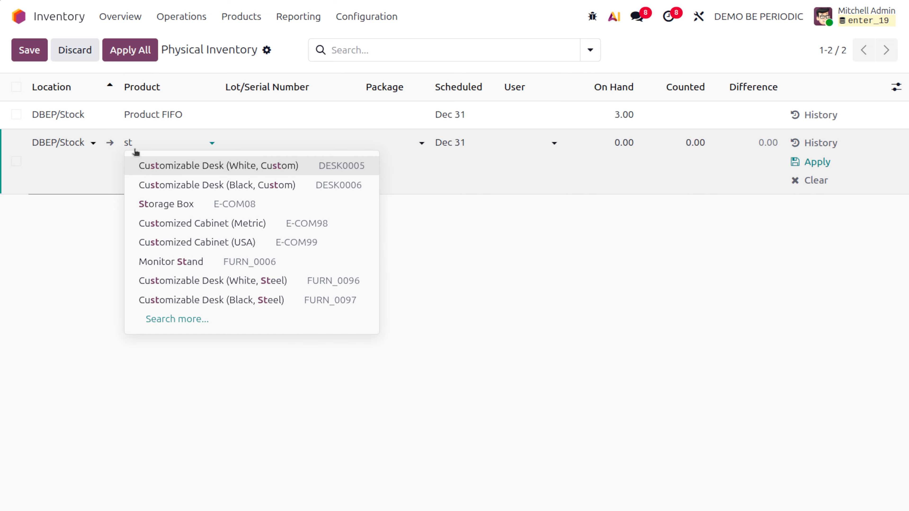
text(an)
text(d)
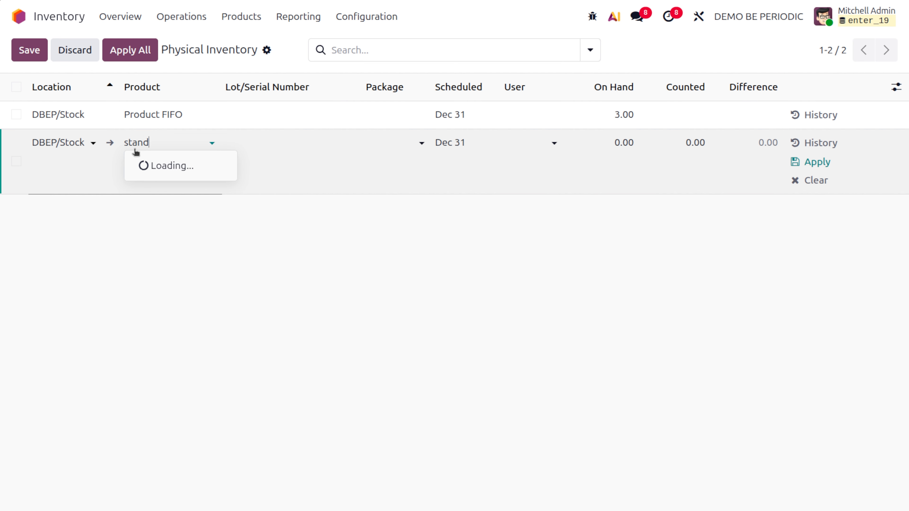
click(197, 204)
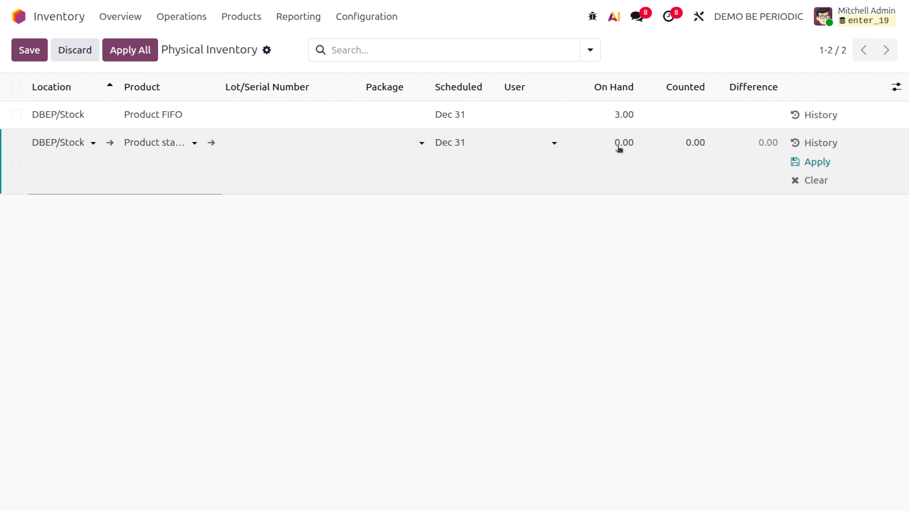
text(4)
click(814, 162)
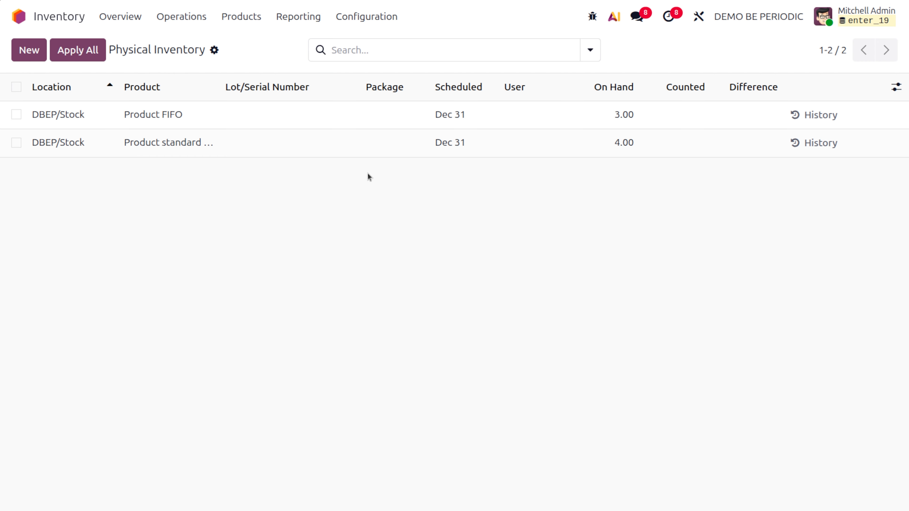
Open the Product standard price record, set its cost to 50 and sales price to 100, and save it.
click(186, 143)
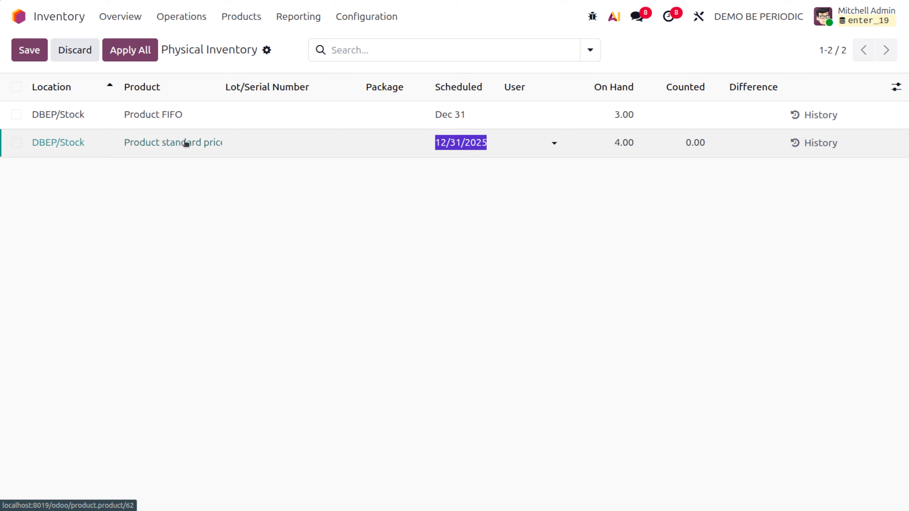
click(209, 146)
click(221, 147)
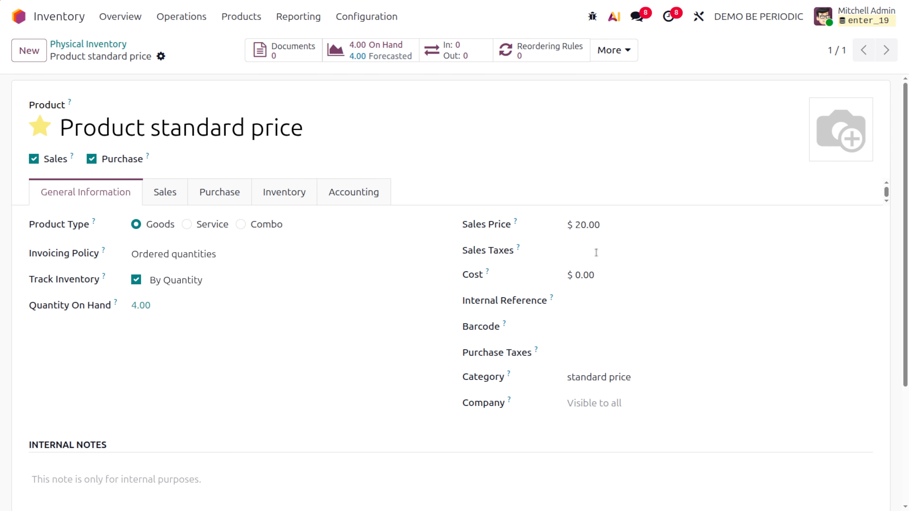
click(615, 276)
text(50)
click(608, 229)
text(1)
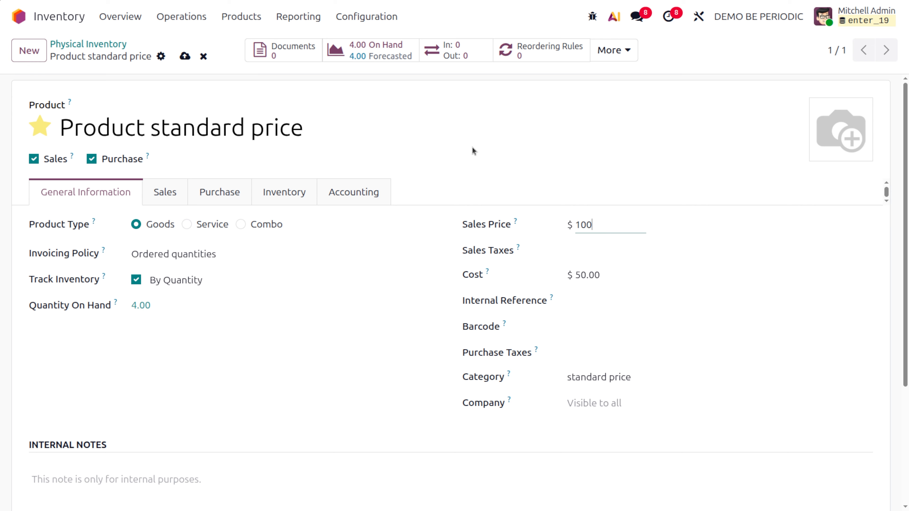
click(185, 56)
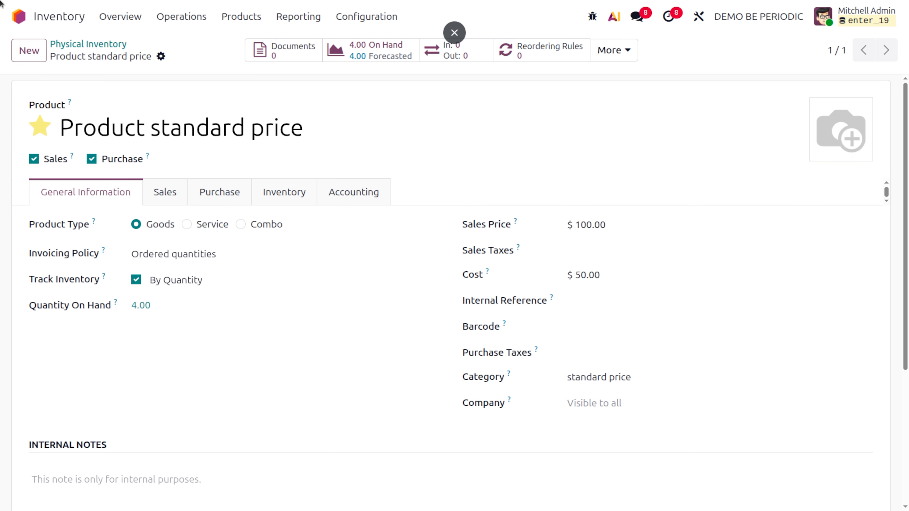
Reopen the Inventory Valuation report in Accounting and check the stock variation and ending stock after the product cost change.
click(19, 17)
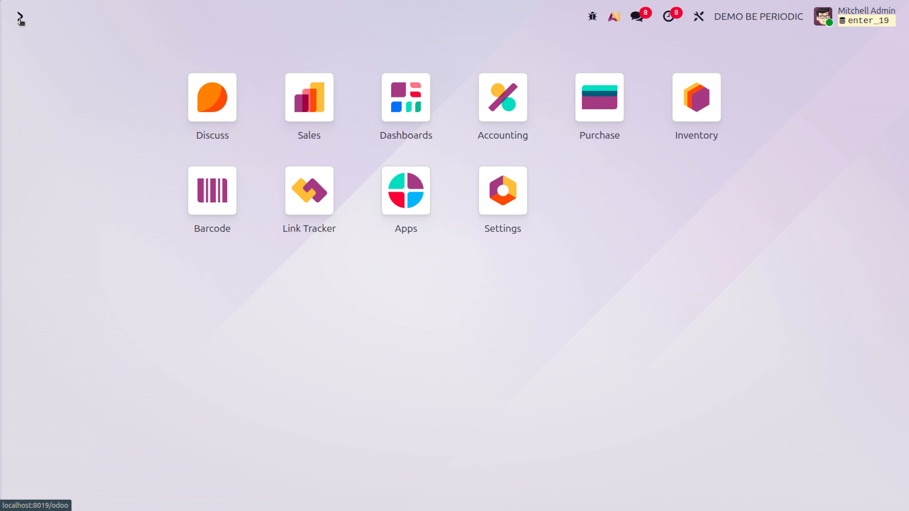
text(in)
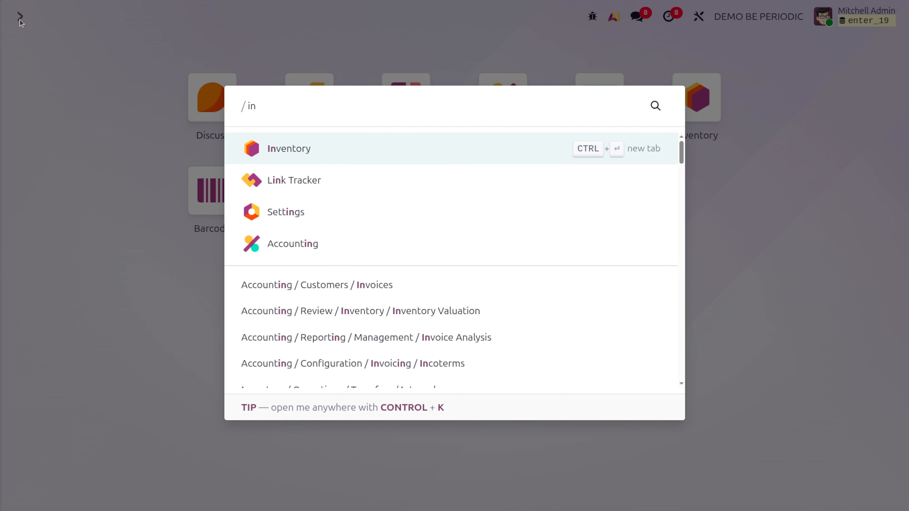
click(330, 311)
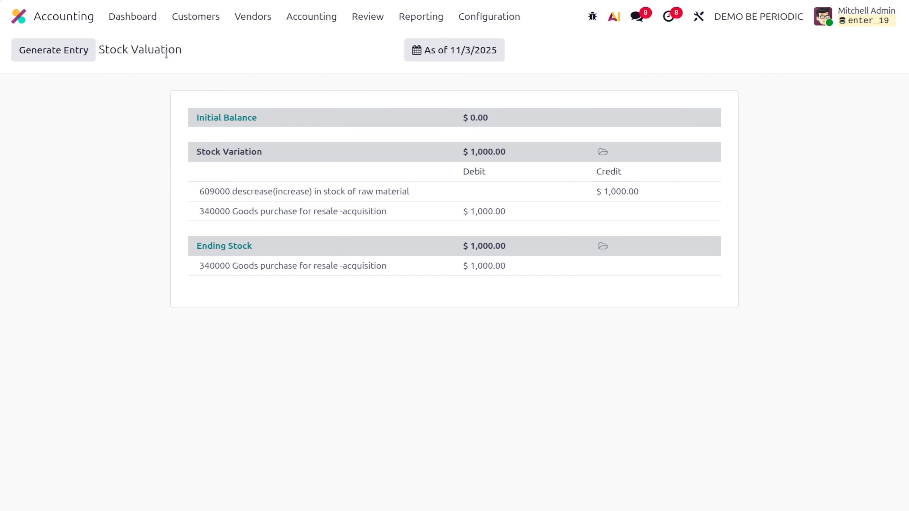
Generate the stock closing entry from the Stock Valuation report, post it, and return to the report.
click(64, 47)
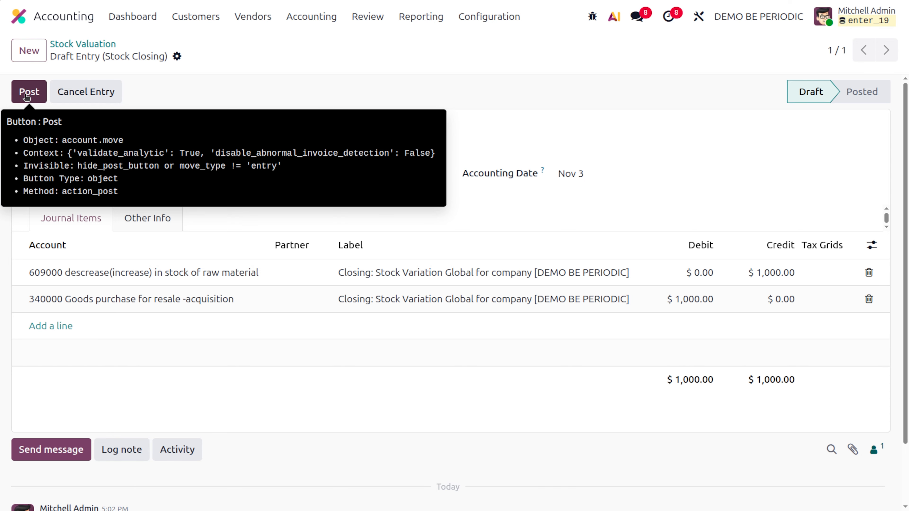
click(27, 94)
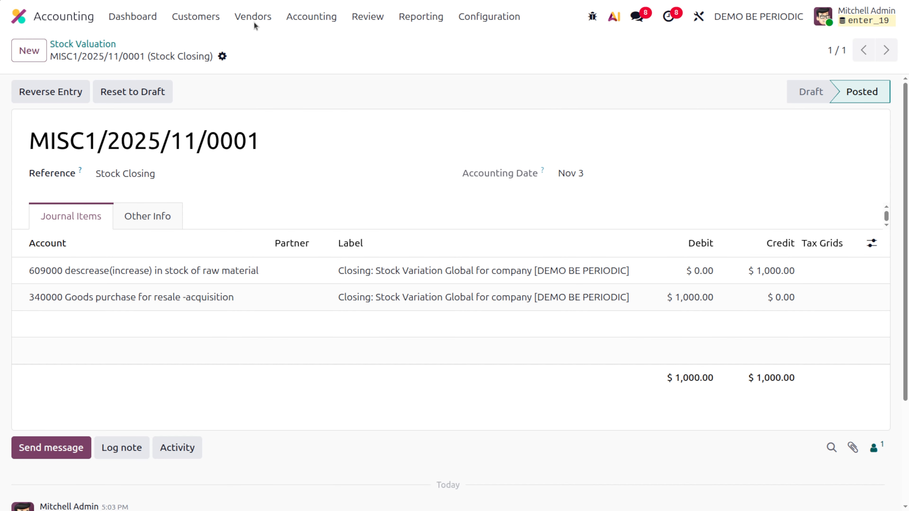
click(105, 44)
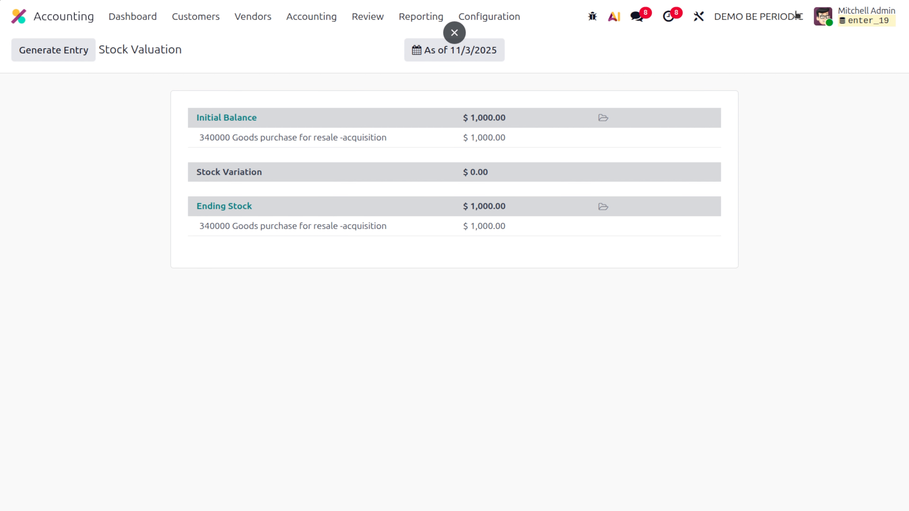
Switch to the Demo 1 US perpetual company and create a new purchase request for quotation with Ready Mat as vendor.
click(759, 16)
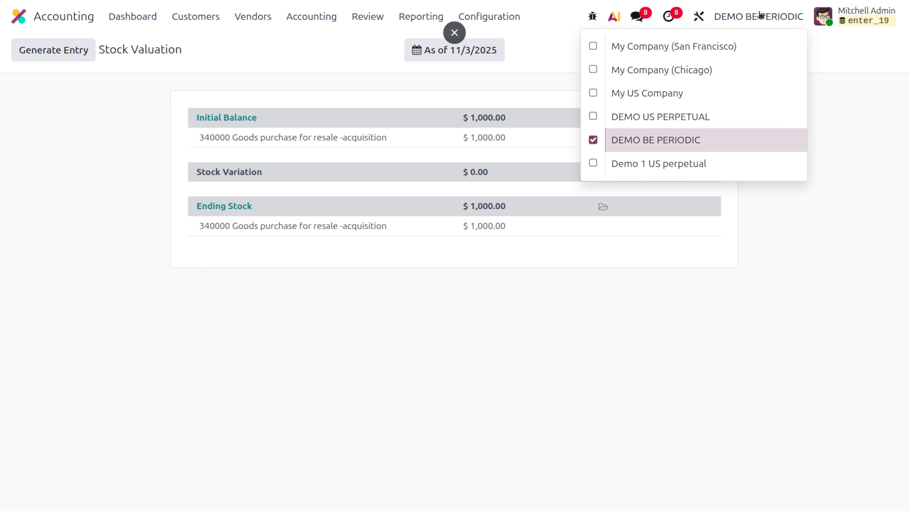
click(708, 162)
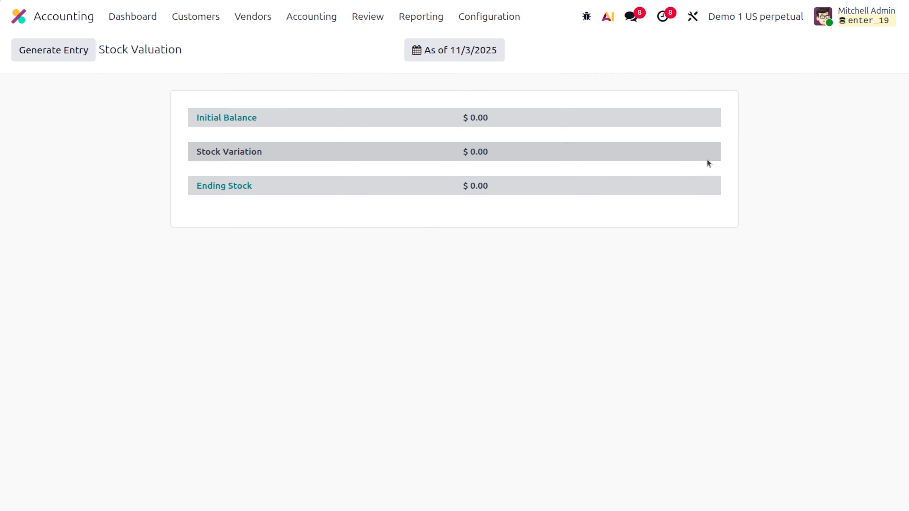
click(15, 18)
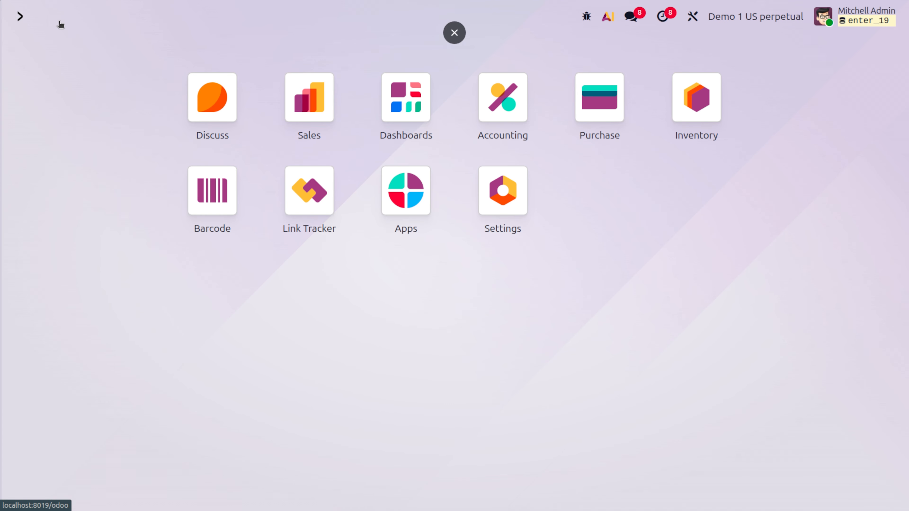
click(614, 131)
click(28, 51)
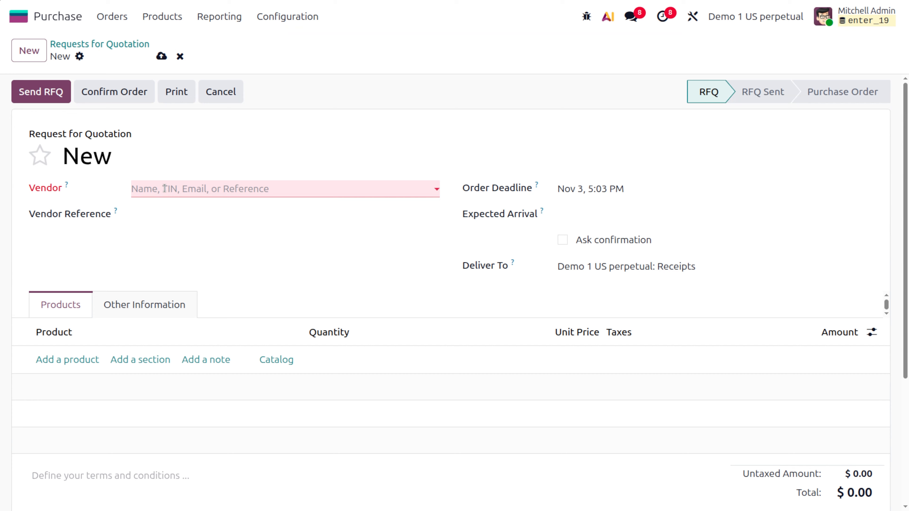
click(176, 190)
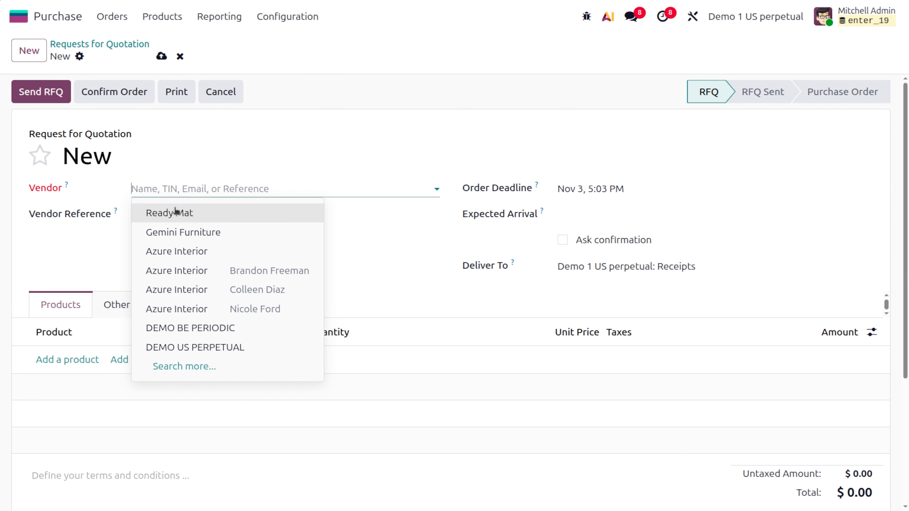
click(176, 213)
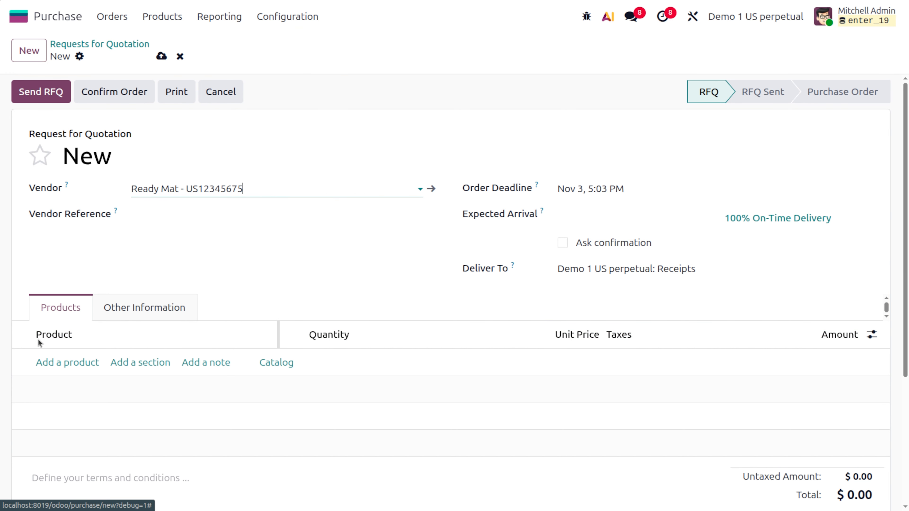
Add product avco to the request for quotation and save it.
click(56, 362)
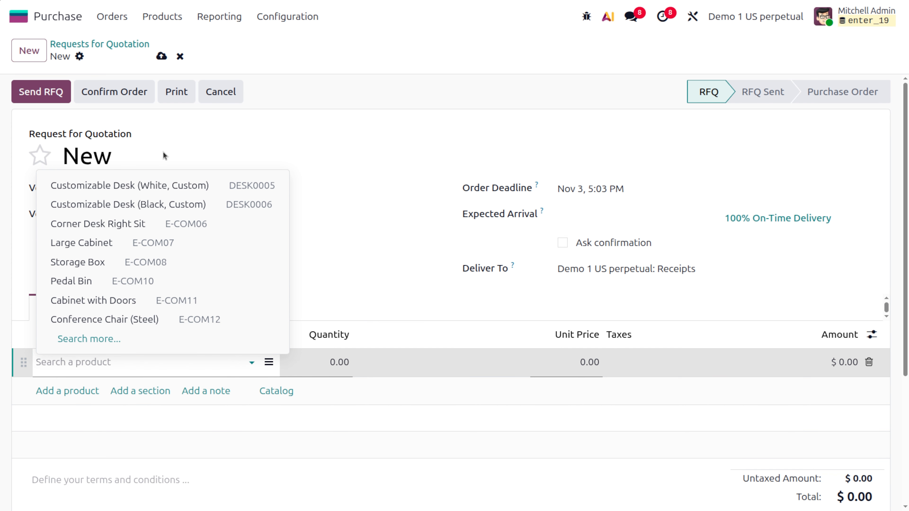
text(avc)
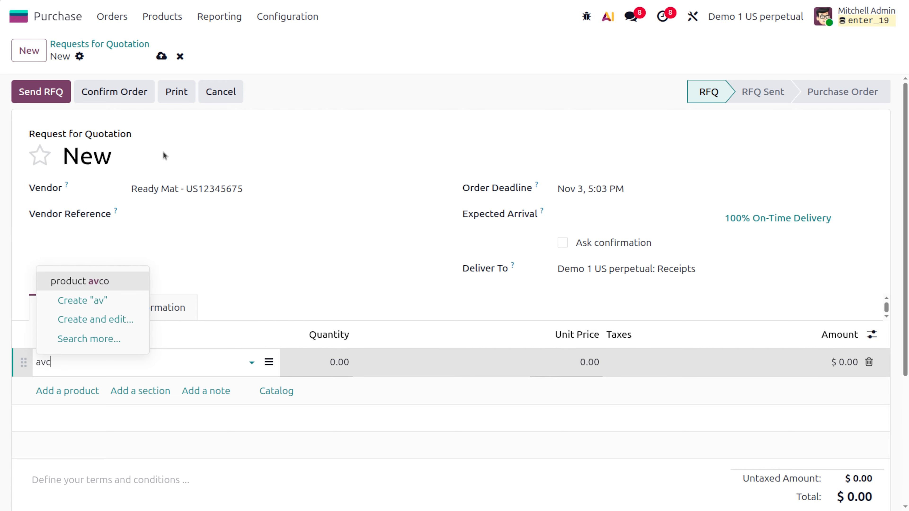
key(Return)
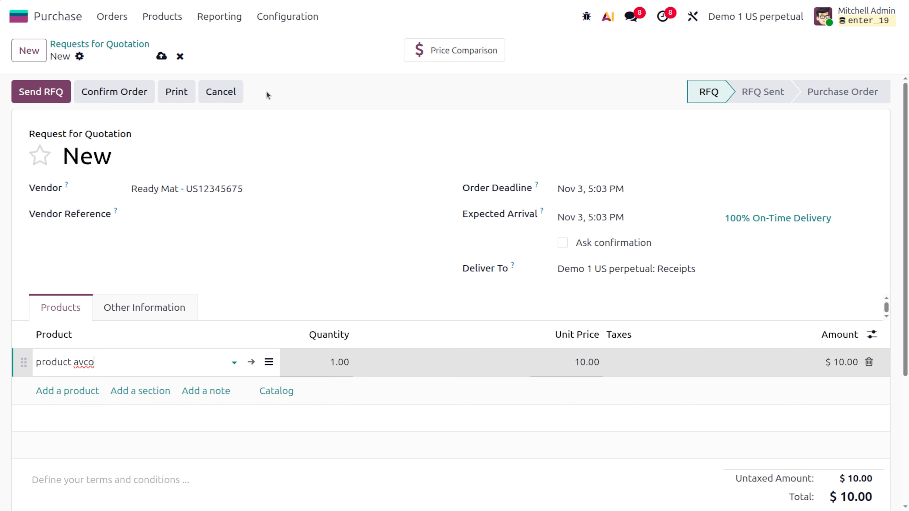
click(161, 57)
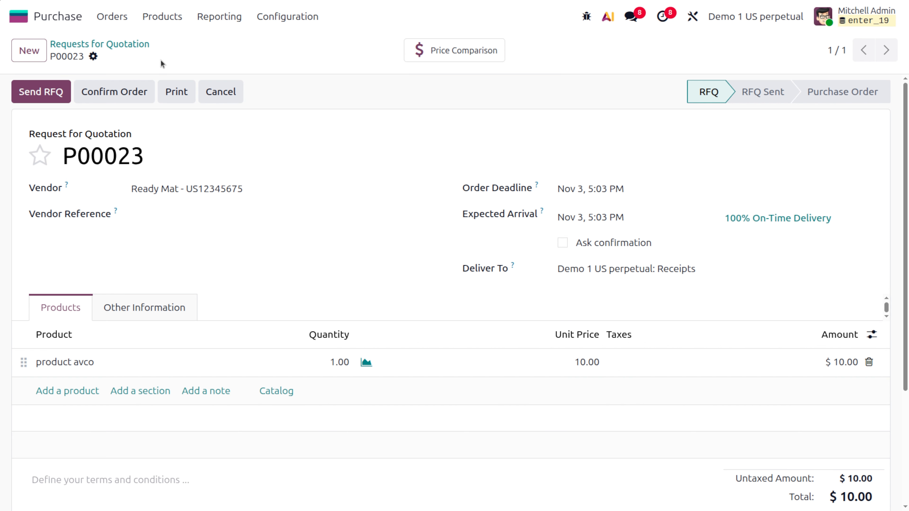
Confirm the purchase order and validate its receipt of product avco.
click(118, 103)
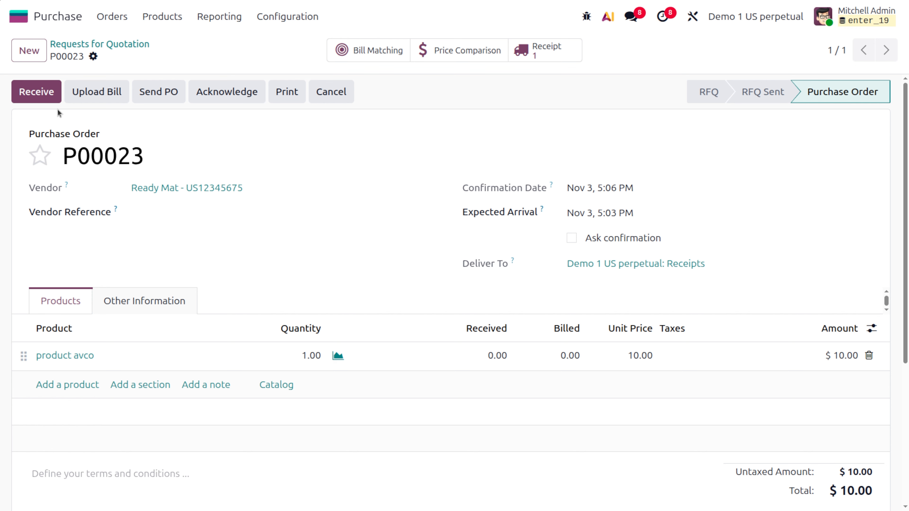
click(43, 97)
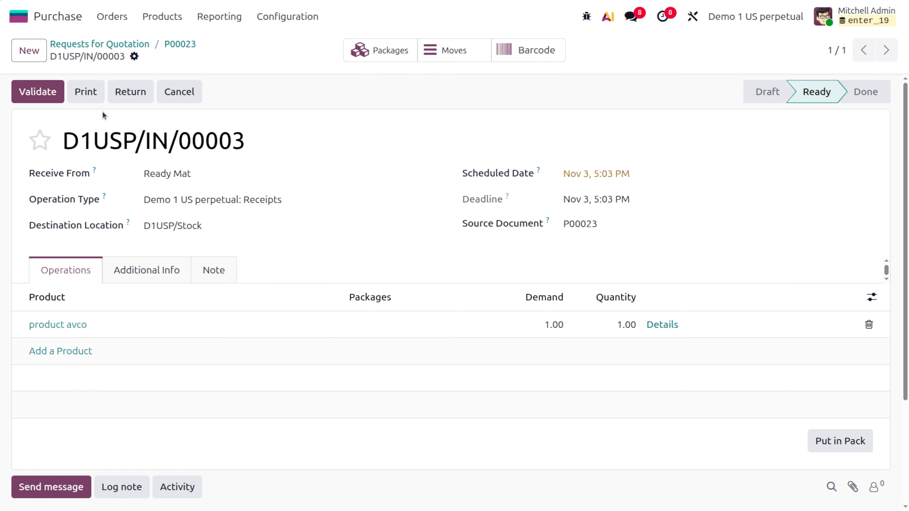
click(25, 96)
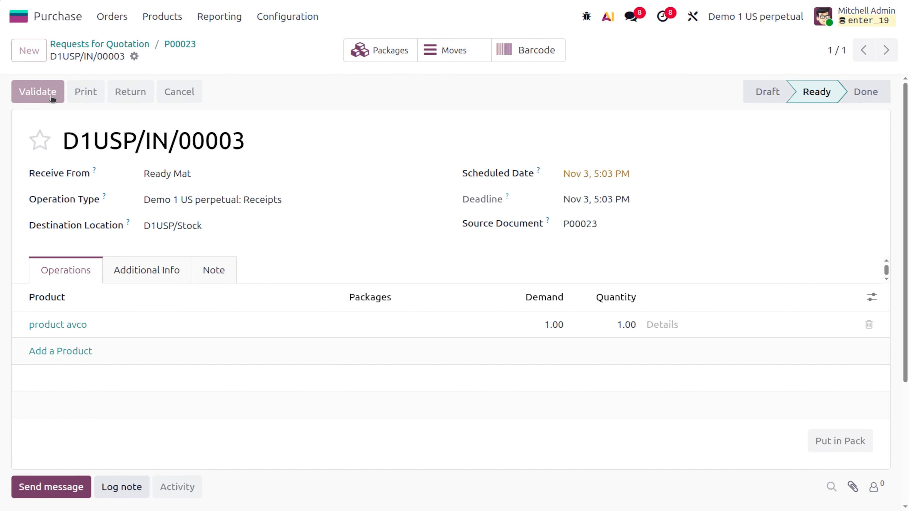
click(13, 16)
text(inv)
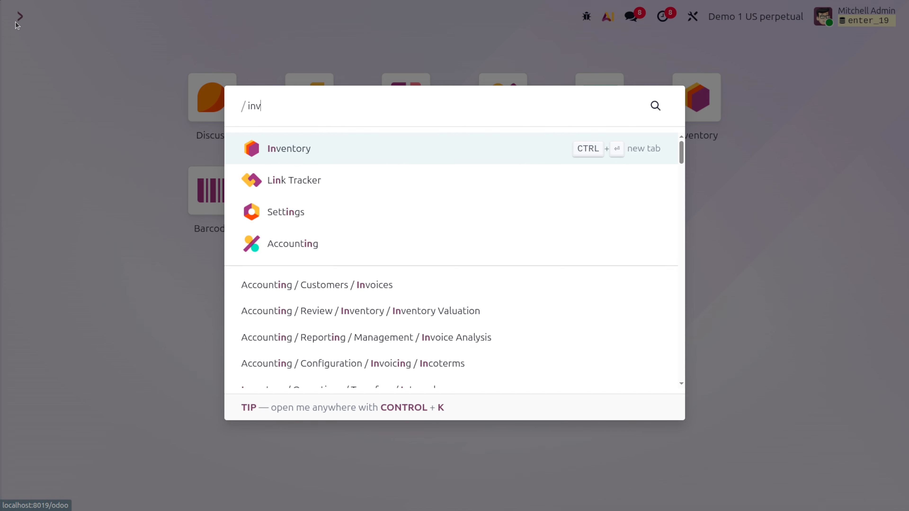
text(e)
key(Return)
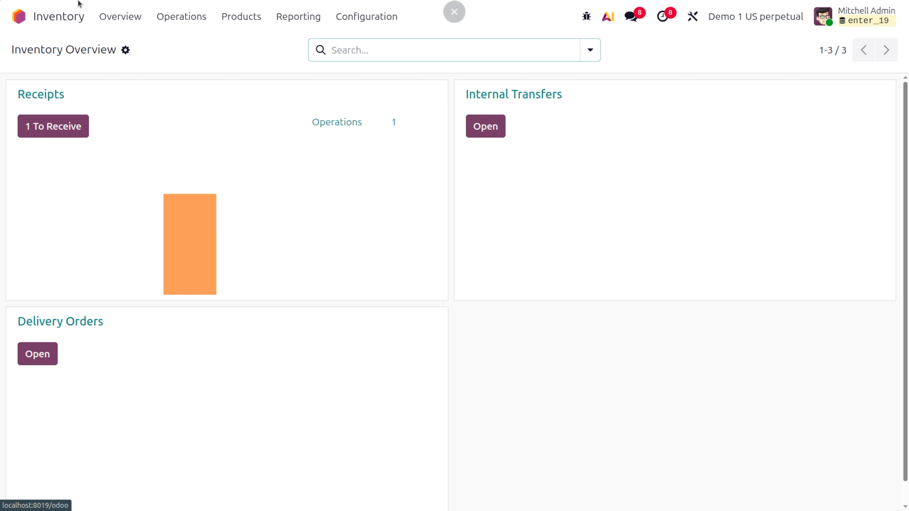
Open the Inventory Valuation report in Accounting, then generate and post its stock closing entry.
click(17, 18)
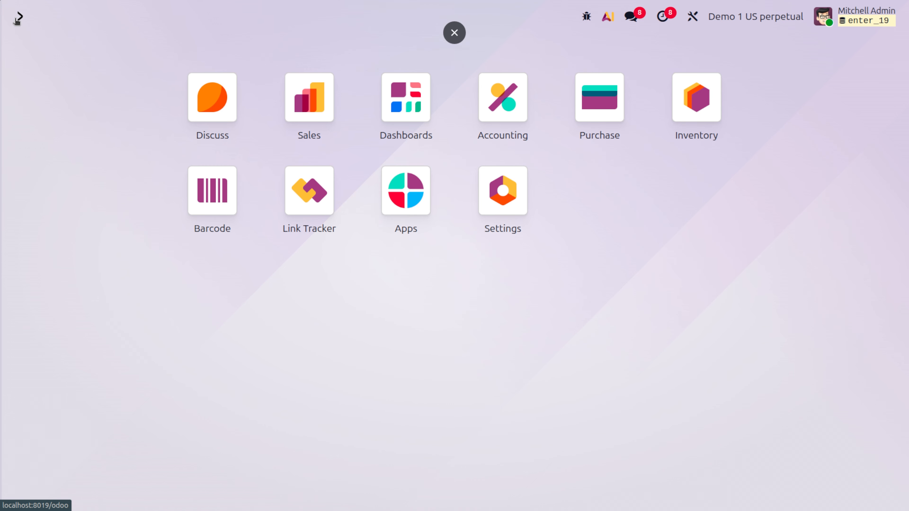
text(inventor)
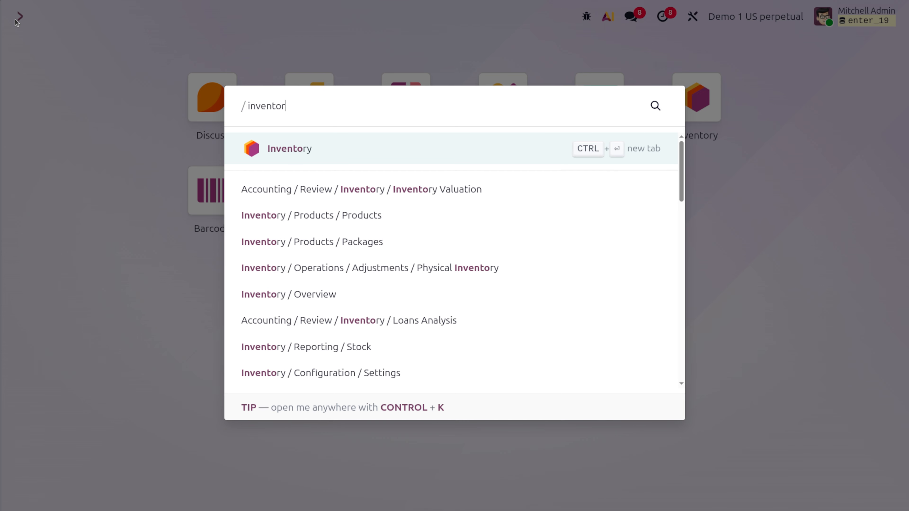
text(y)
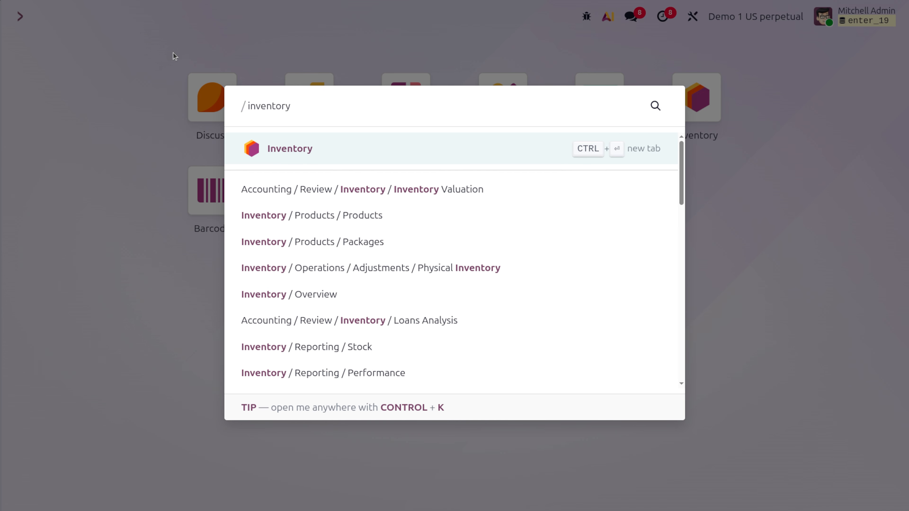
click(359, 188)
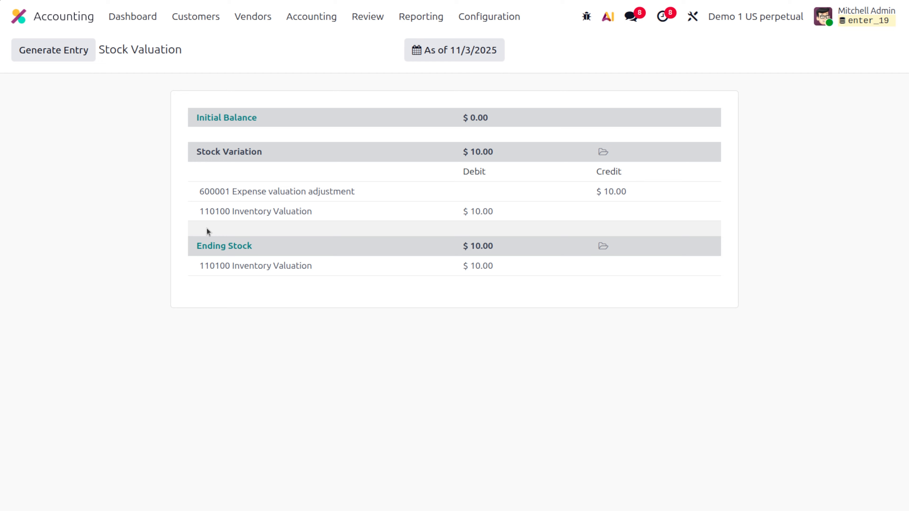
click(62, 51)
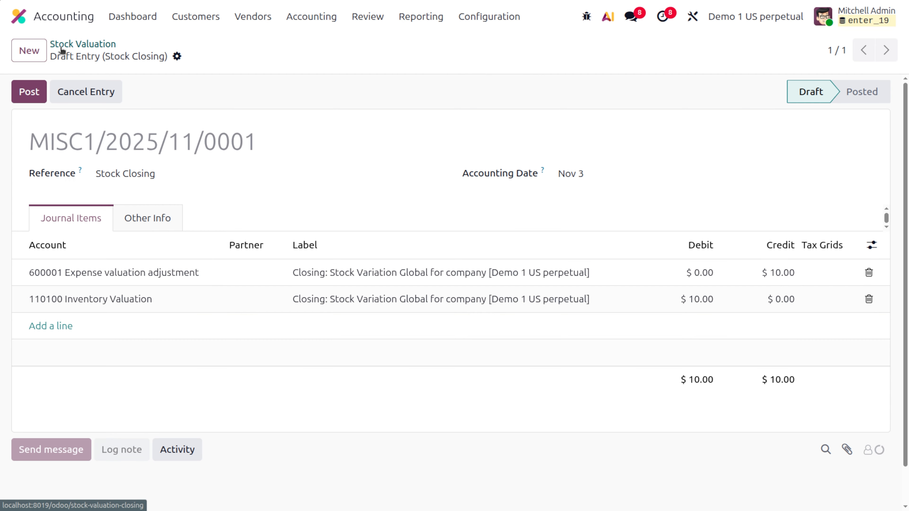
click(32, 96)
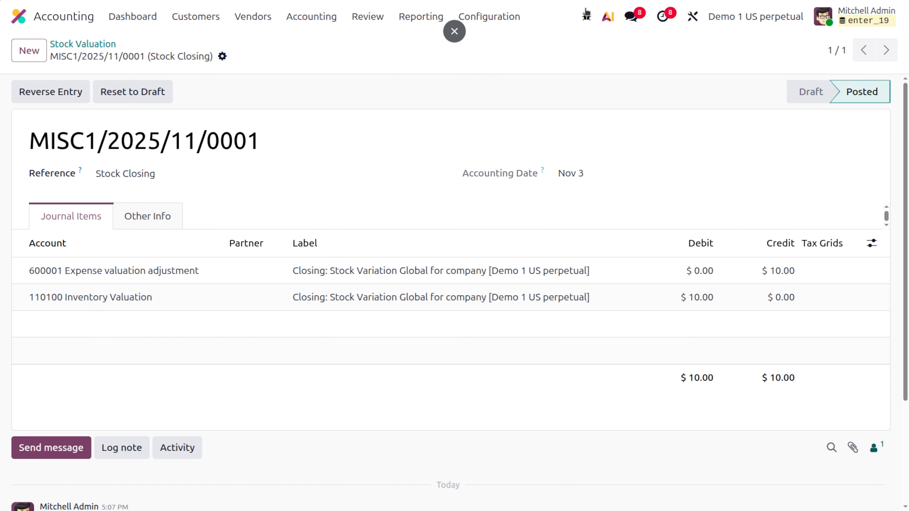
Switch to the DEMO BE PERIODIC company and create a new purchase request for quotation with Ready Mat as vendor.
click(729, 17)
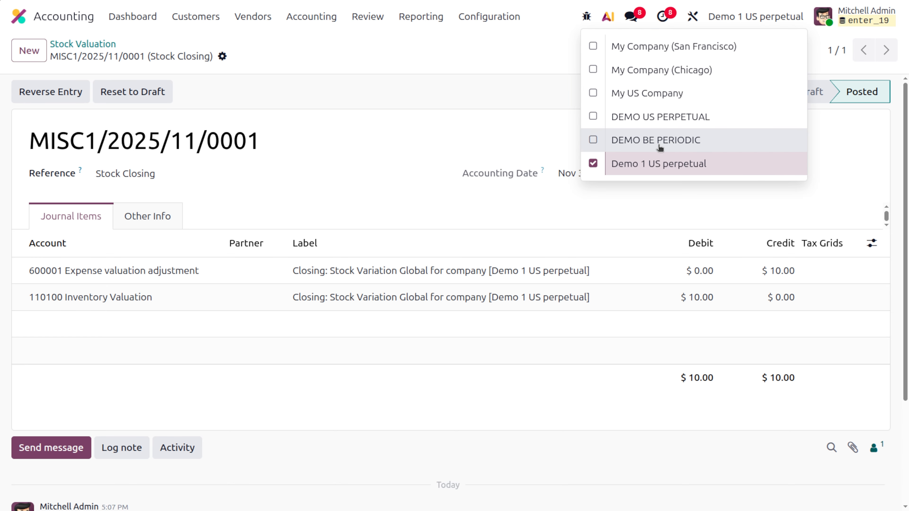
click(658, 140)
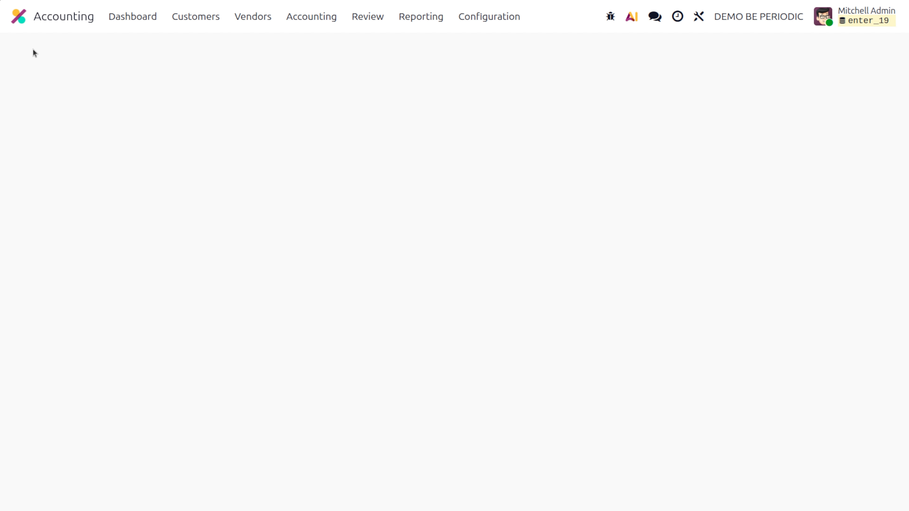
click(13, 17)
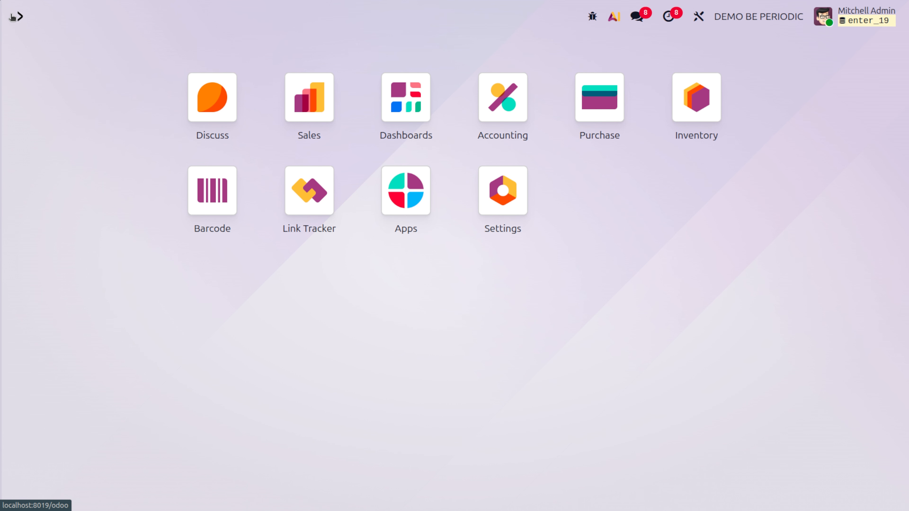
click(620, 112)
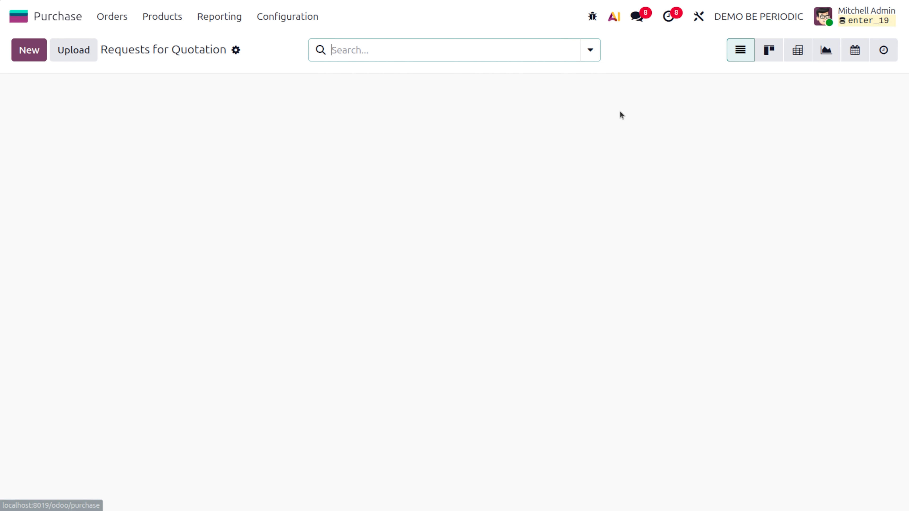
click(21, 52)
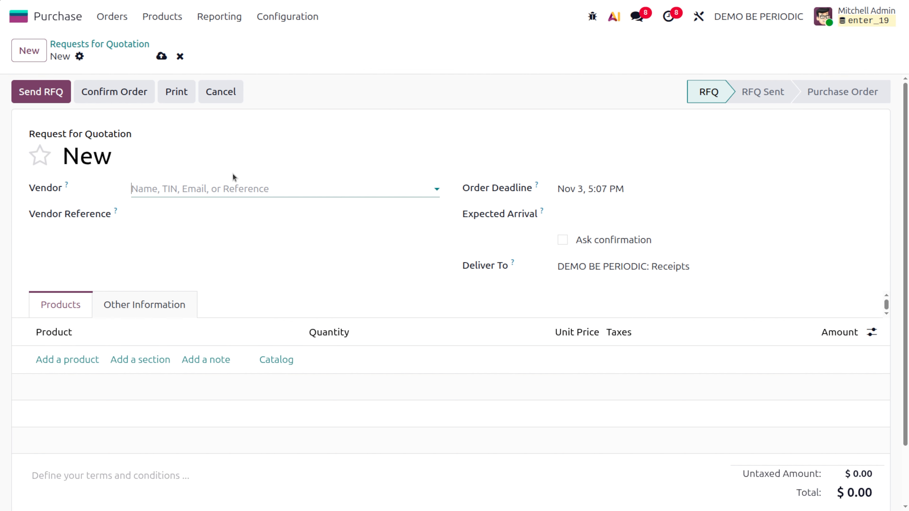
click(229, 193)
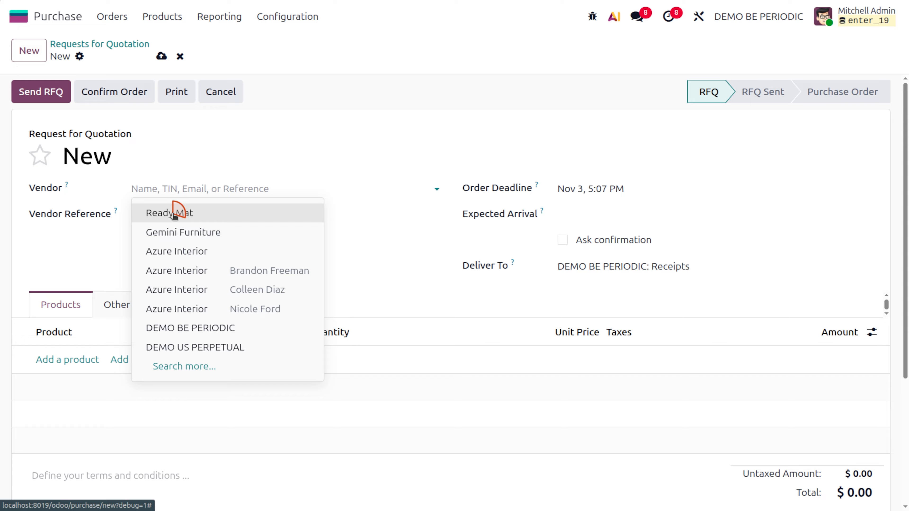
click(176, 210)
Add product avco to the request for quotation with a unit price of 100 and save it.
click(74, 364)
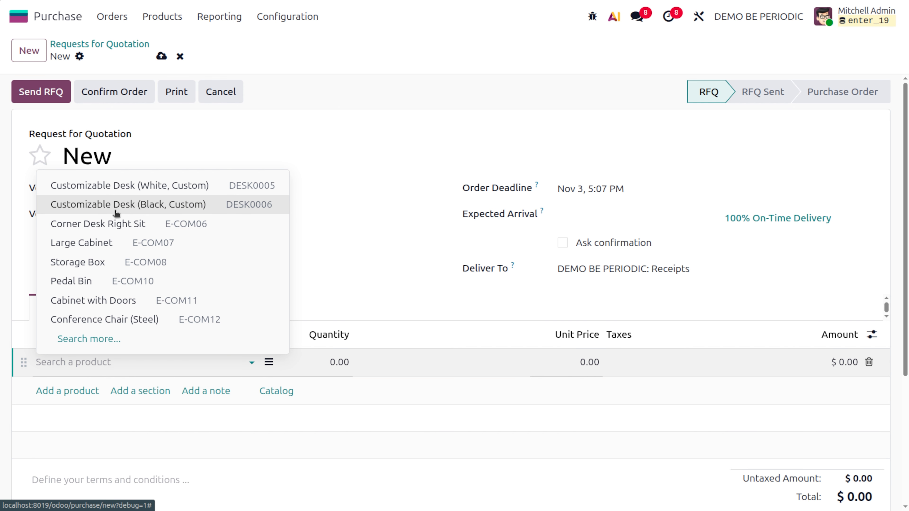
text(pr)
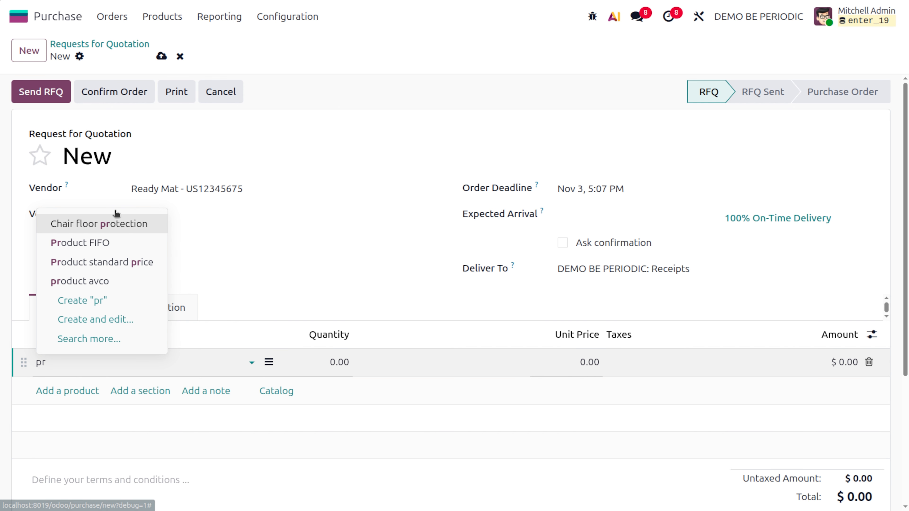
click(118, 281)
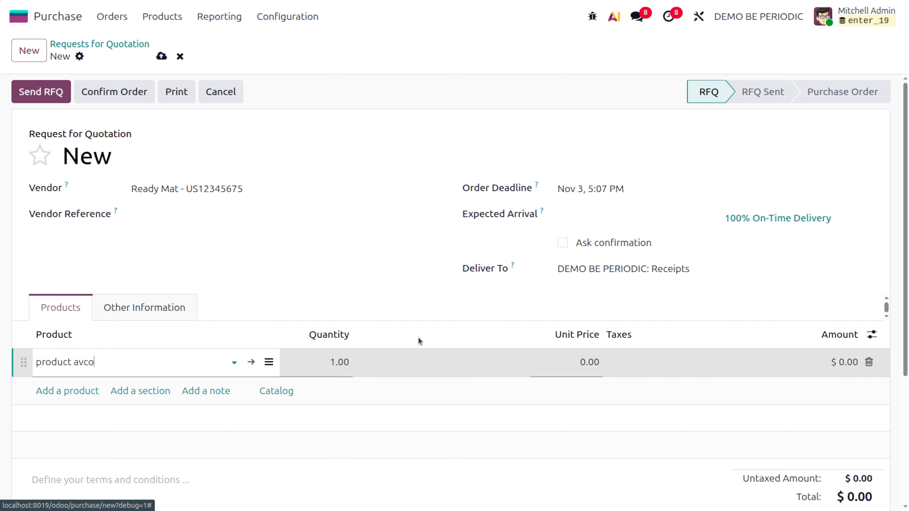
click(586, 367)
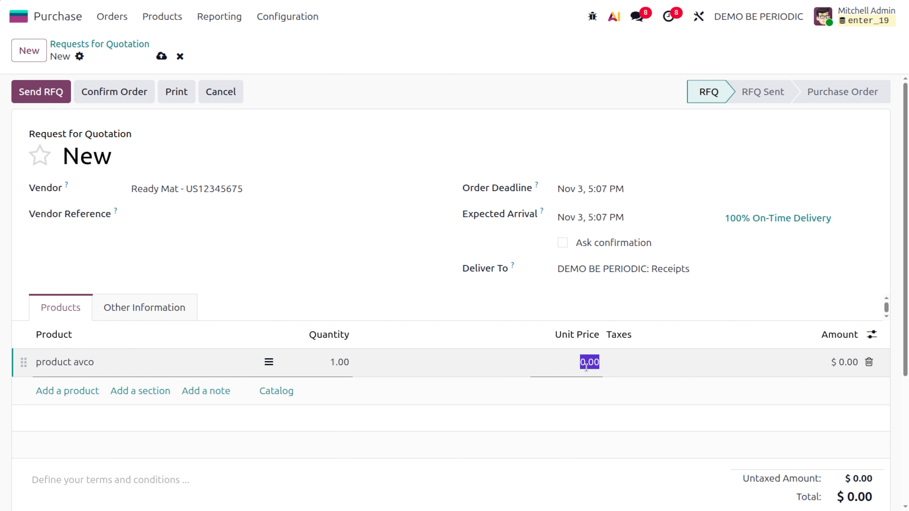
text(10)
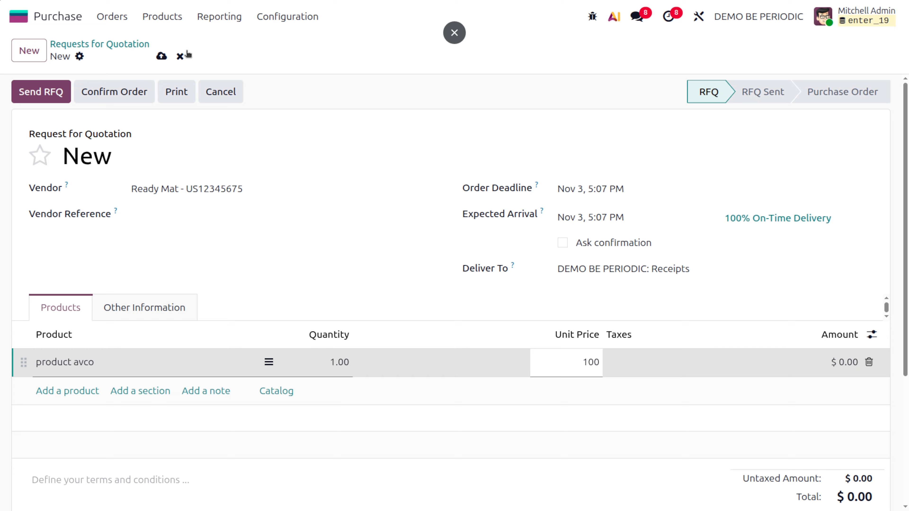
click(161, 56)
Confirm the DEMO BE PERIODIC purchase order and validate its product avco receipt.
click(102, 99)
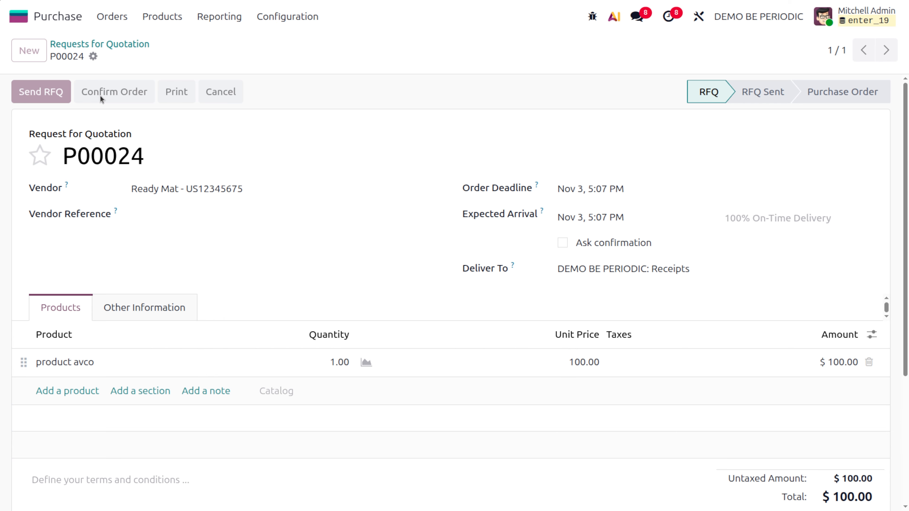
click(57, 91)
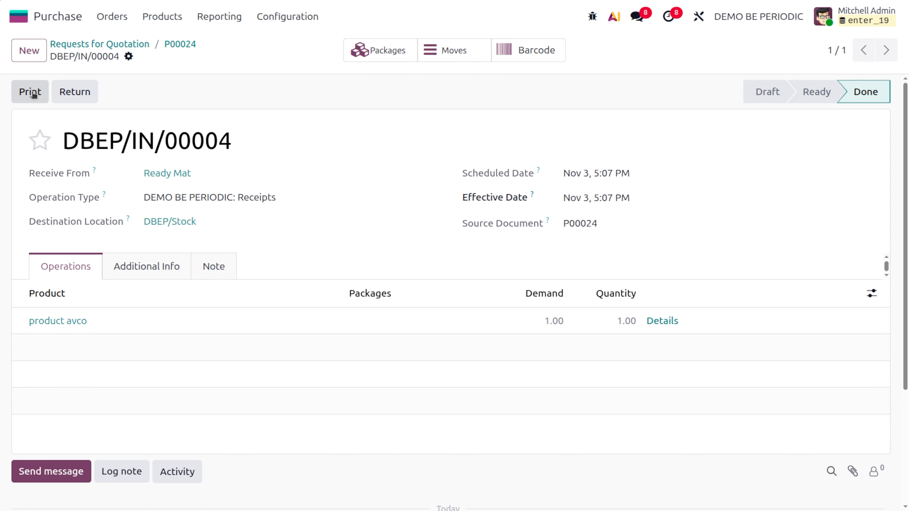
Duplicate the completed product avco receipt, then return to the list of requests for quotation.
click(129, 57)
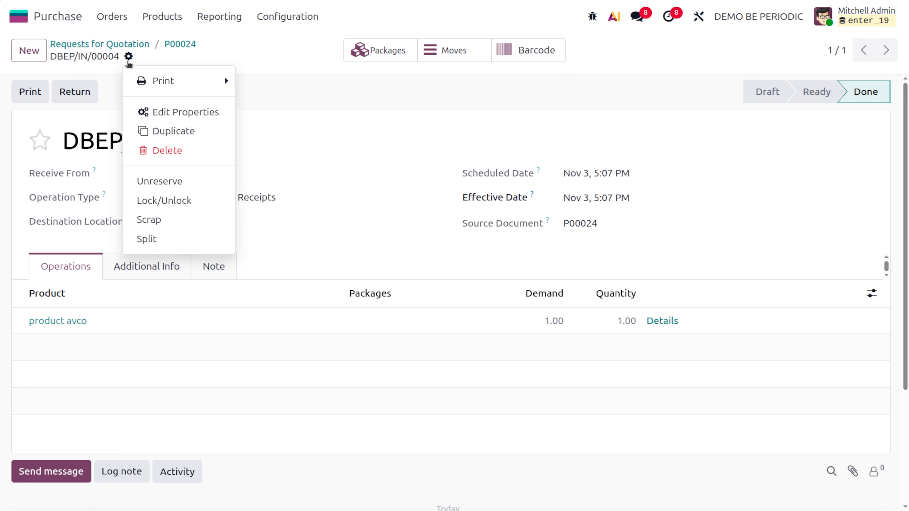
click(174, 138)
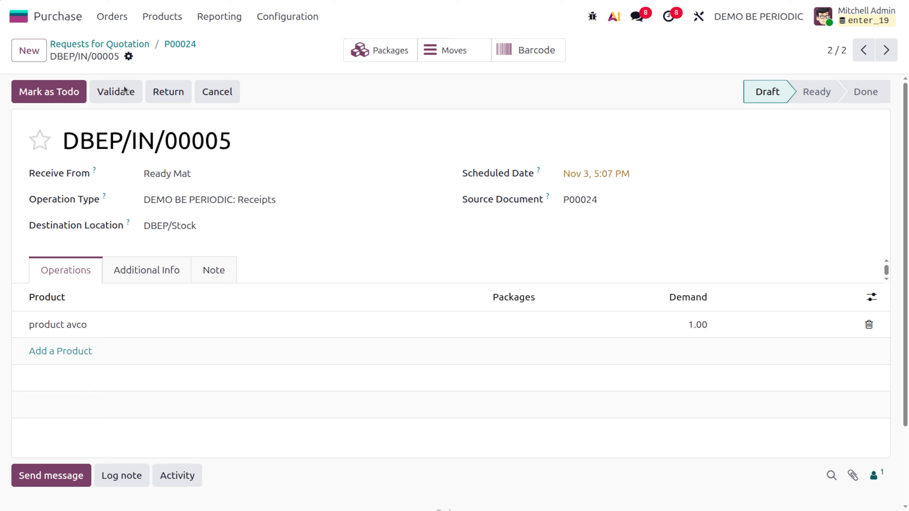
click(96, 41)
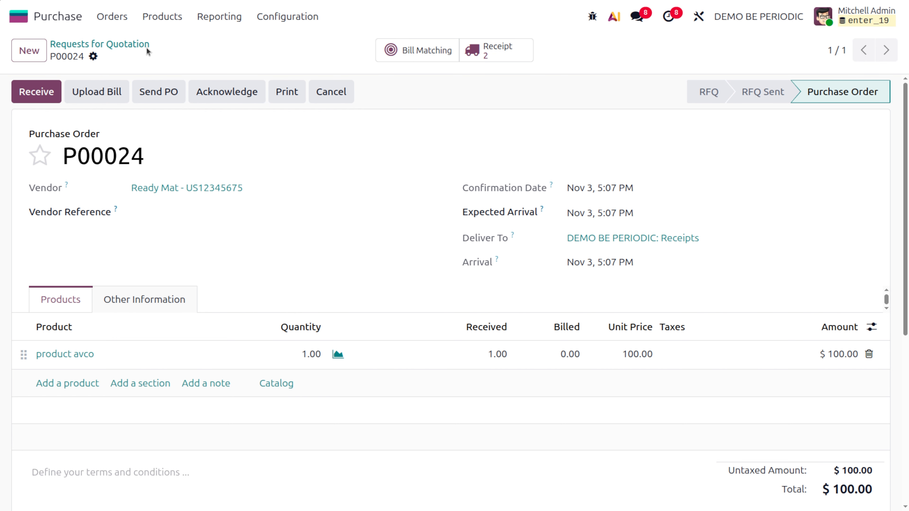
click(109, 44)
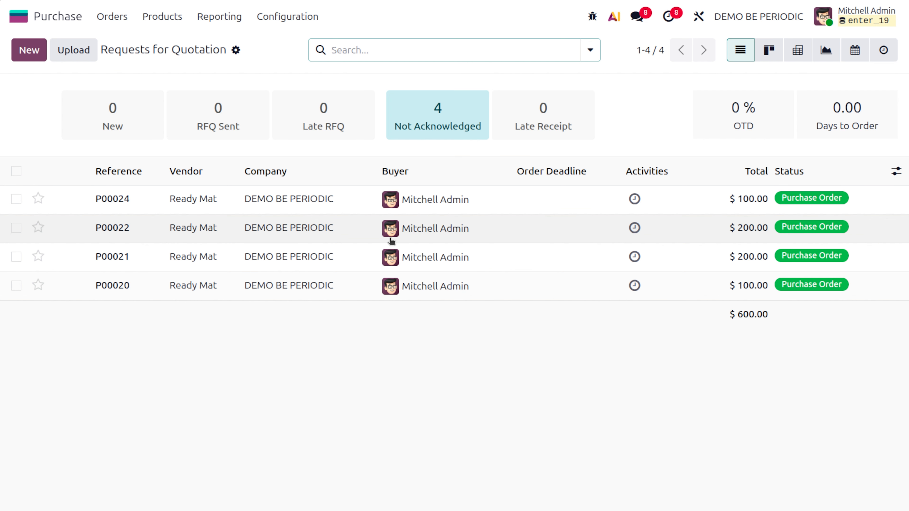
Create a new request for quotation in DEMO BE PERIODIC with Ready Mat as the vendor.
click(34, 52)
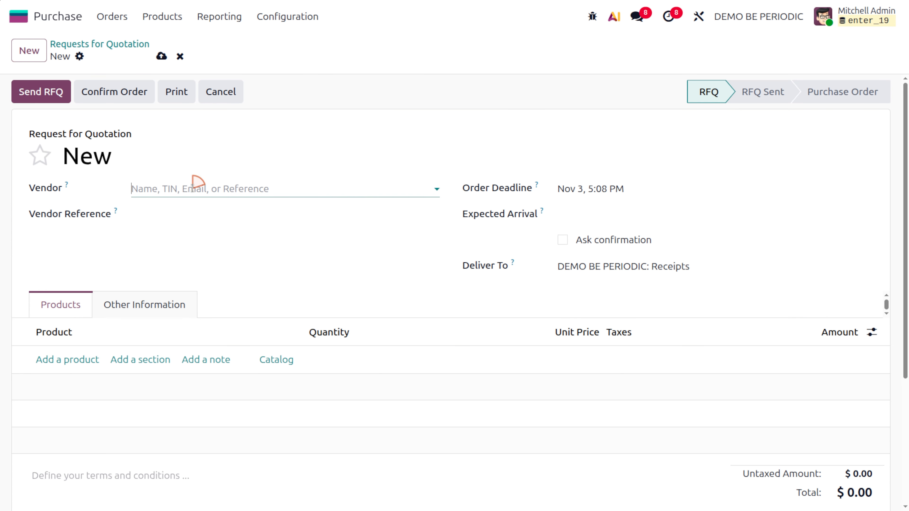
click(186, 189)
click(191, 213)
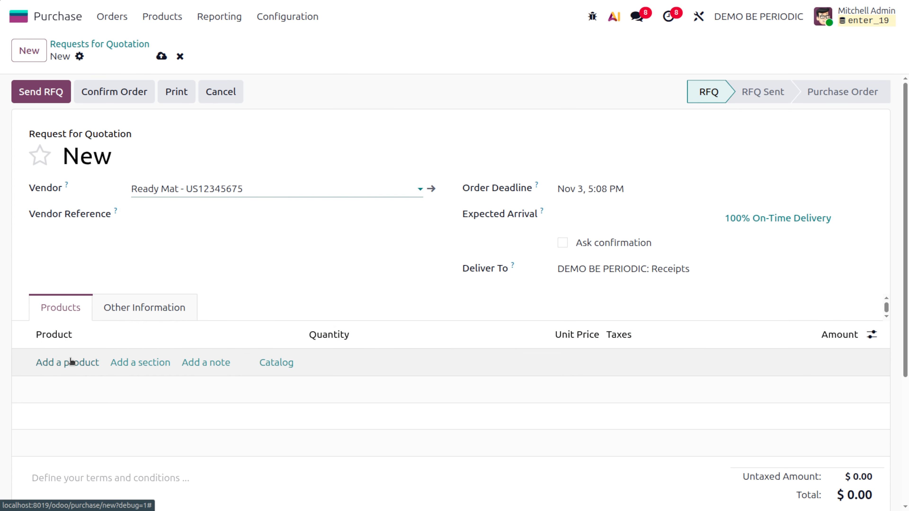
Add product avco to the new request for quotation, save it, and set the line's unit price to 150.
click(70, 362)
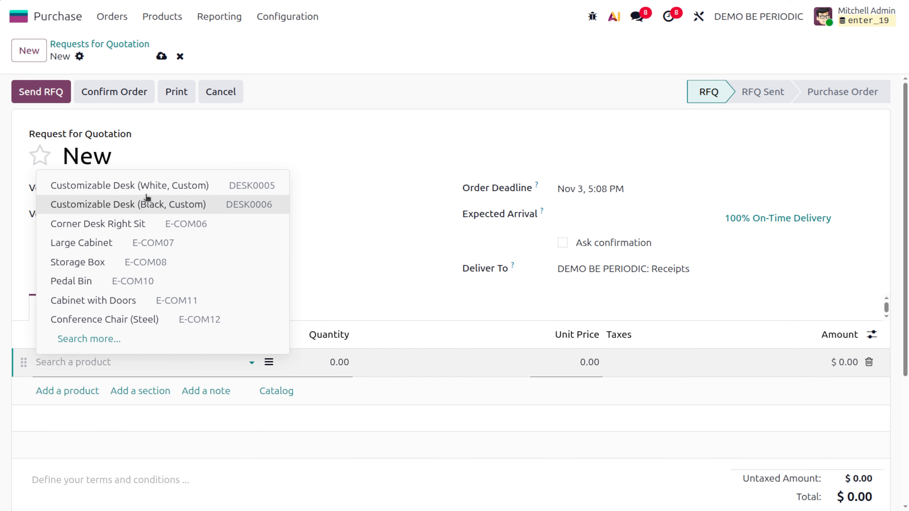
text(avco)
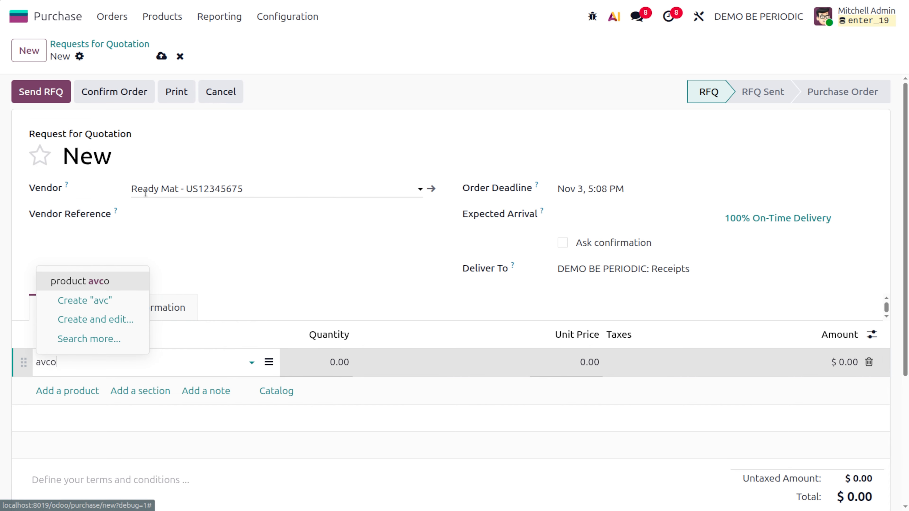
key(Return)
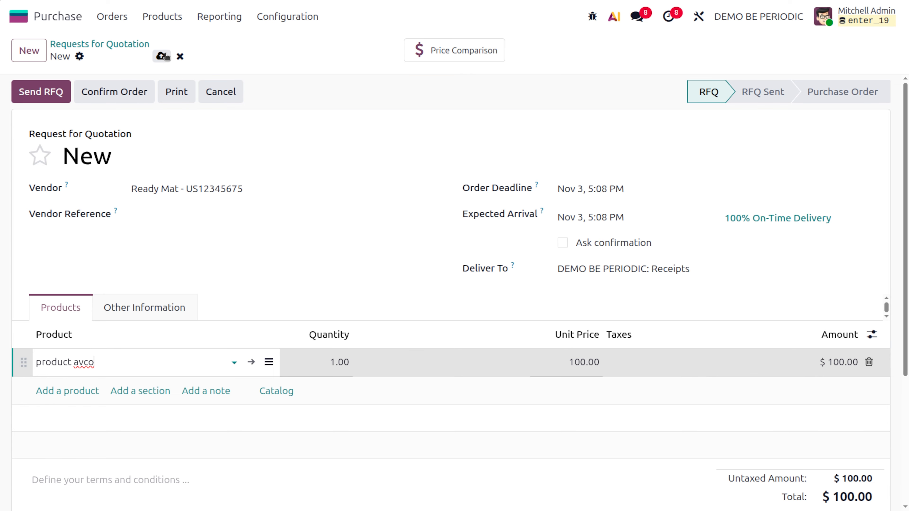
click(162, 56)
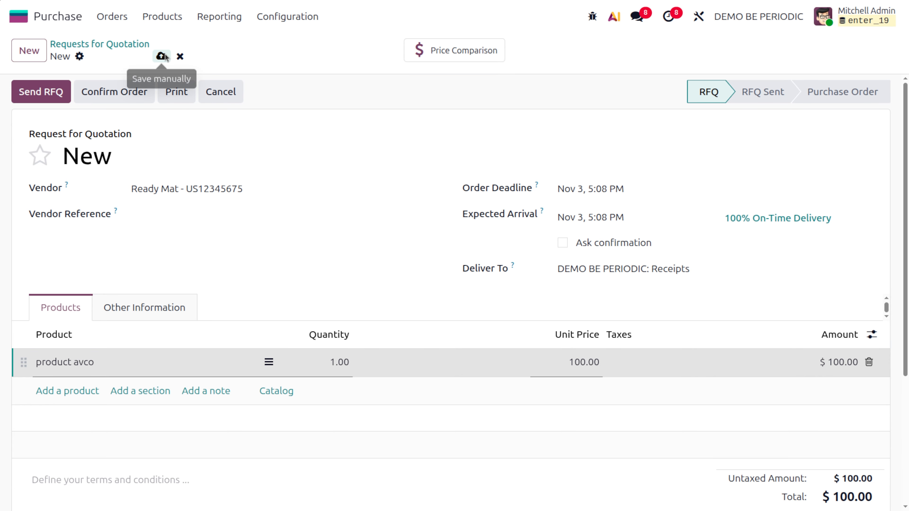
click(572, 363)
text(150)
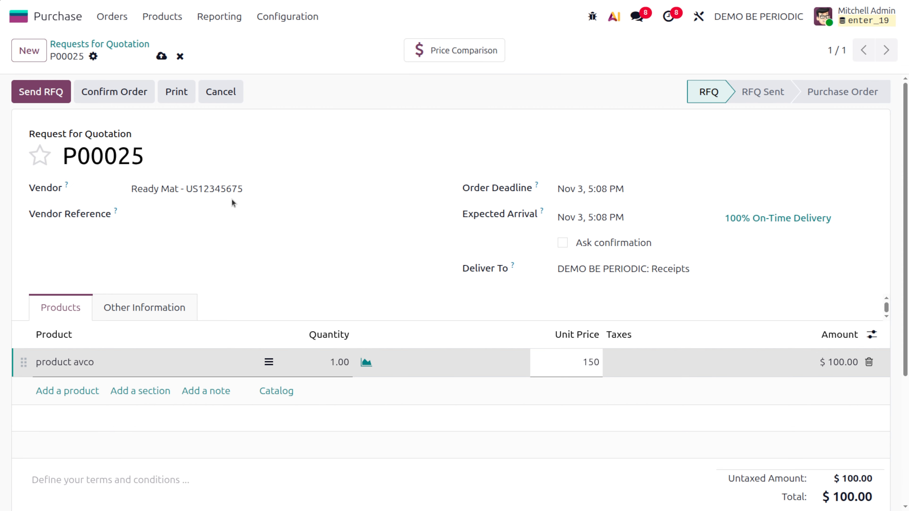
Confirm the 150-dollar purchase order and validate its product avco receipt.
click(119, 102)
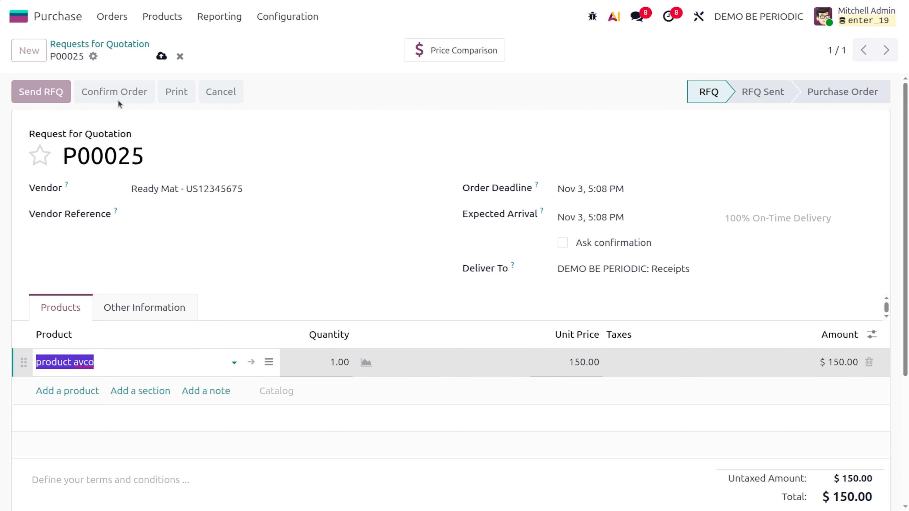
click(52, 91)
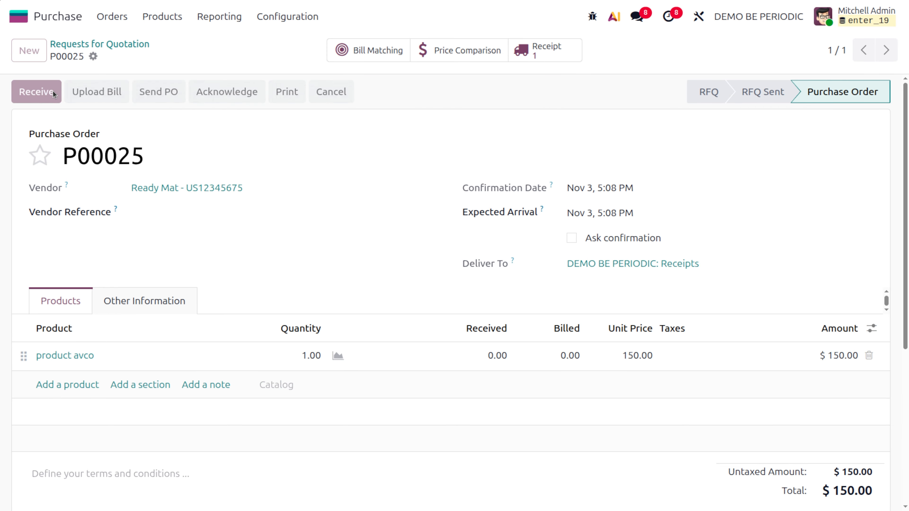
click(54, 92)
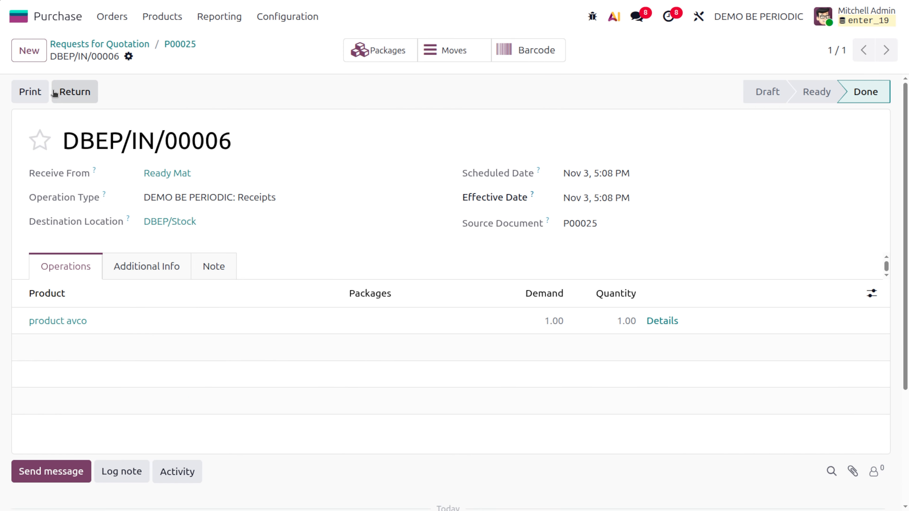
click(23, 17)
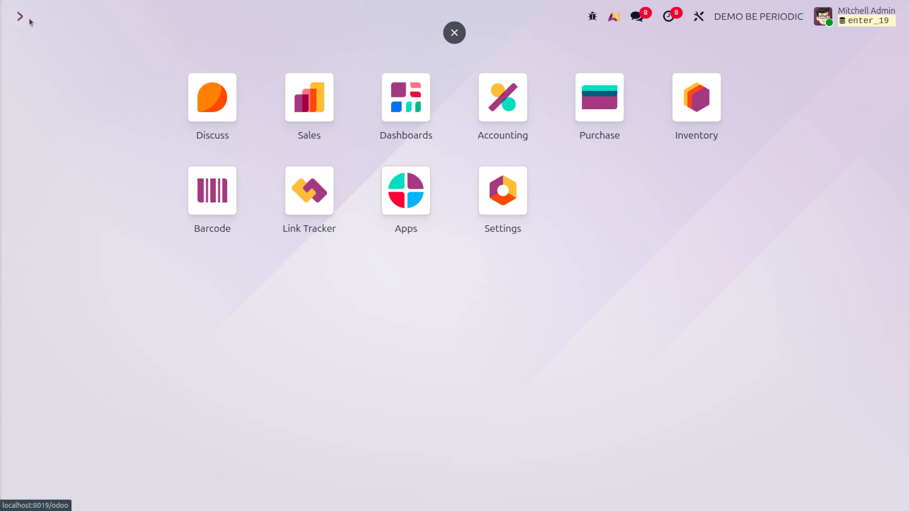
text(inv)
key(Return)
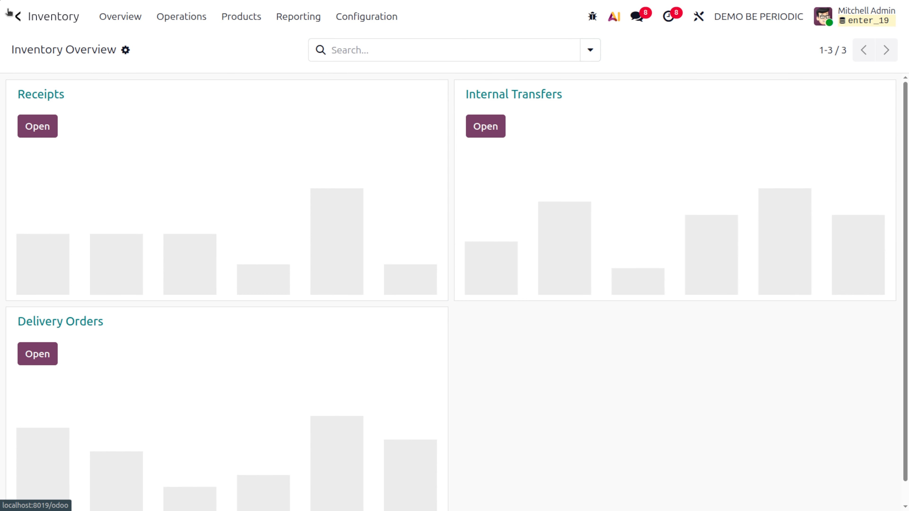
Open the Inventory Valuation report in Accounting to review the stock variation and ending stock for DEMO BE PERIODIC.
click(17, 16)
text(inve)
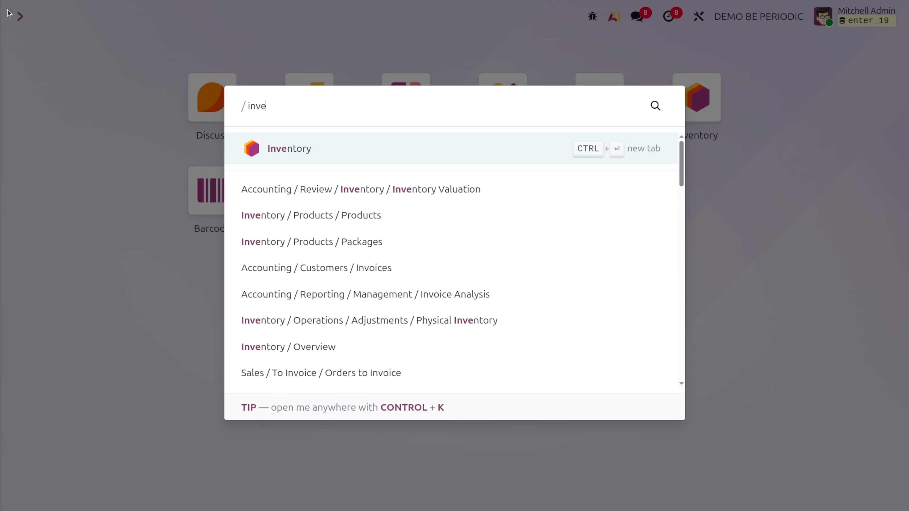
key(Return)
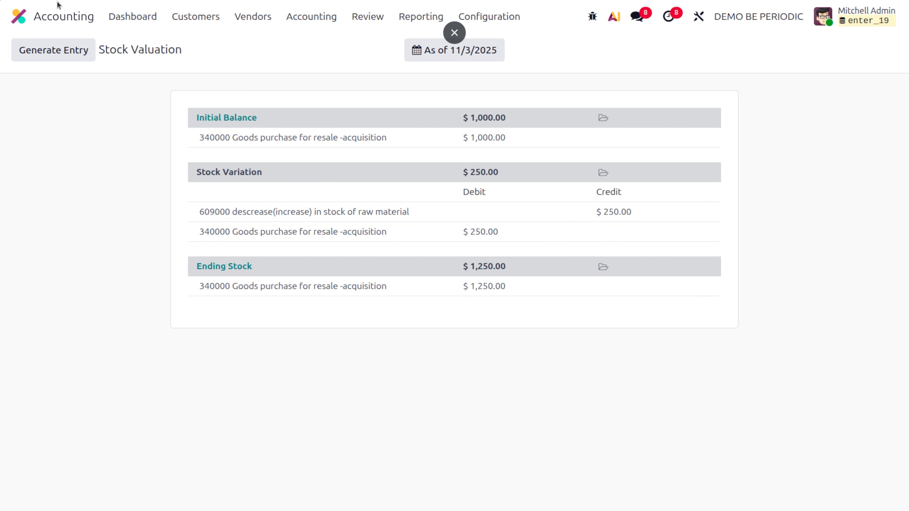
Open the receipt of purchase order P00025, set its effective date to November 1, 2025, and save it.
click(18, 16)
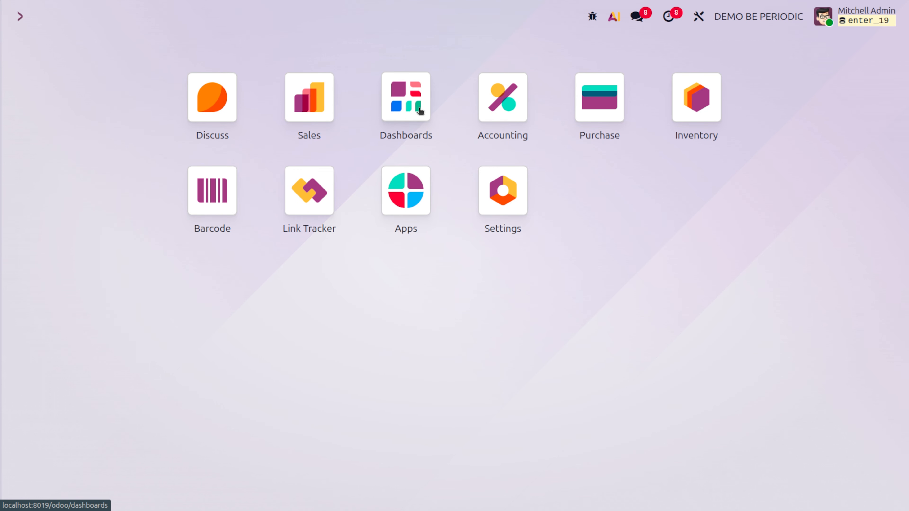
click(612, 107)
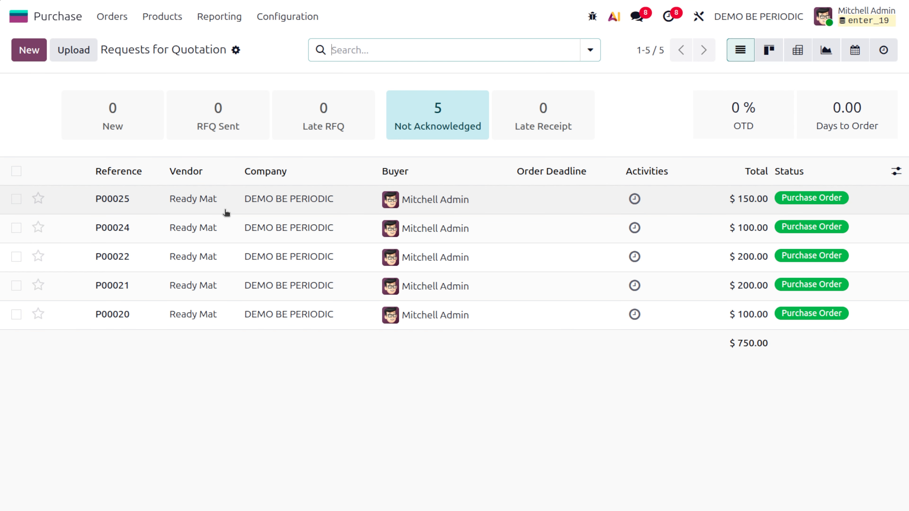
click(226, 205)
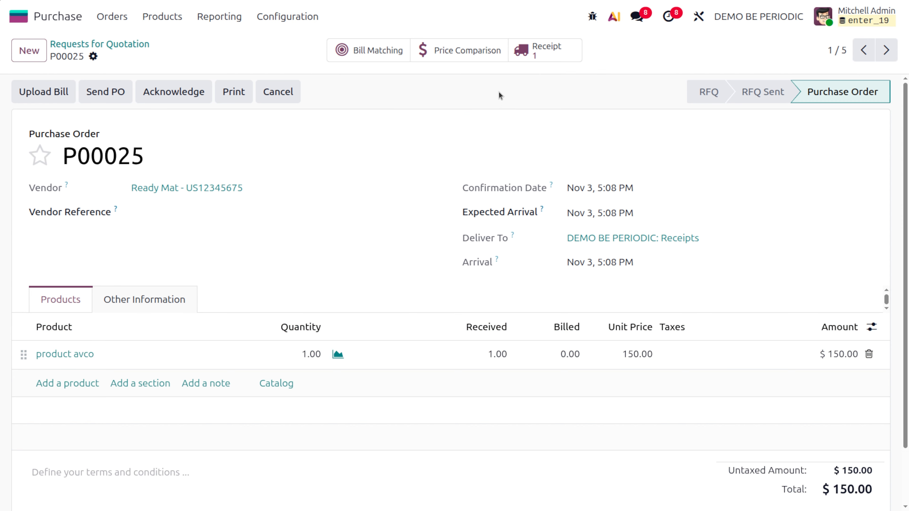
click(558, 49)
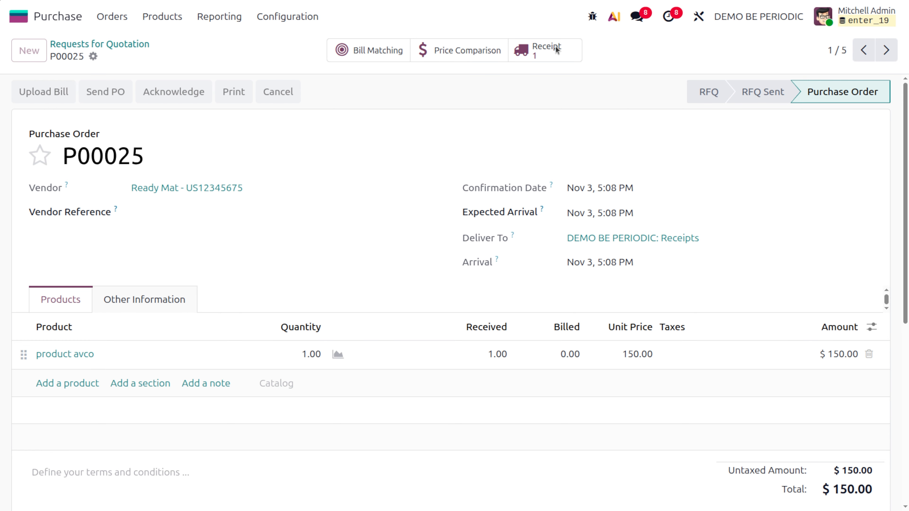
click(600, 200)
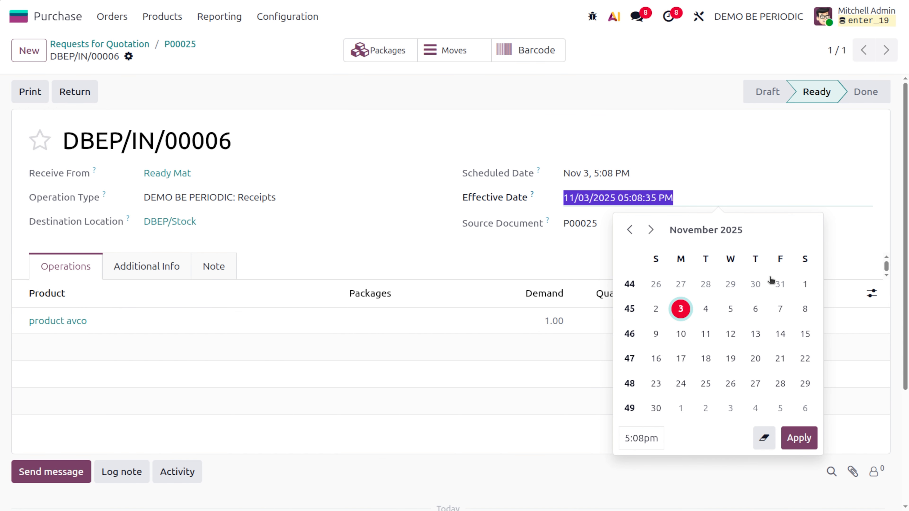
click(807, 285)
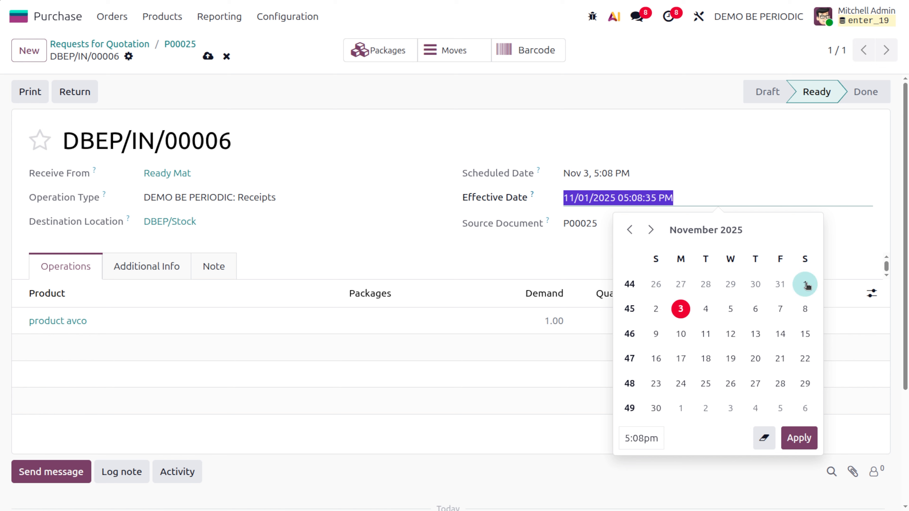
click(208, 56)
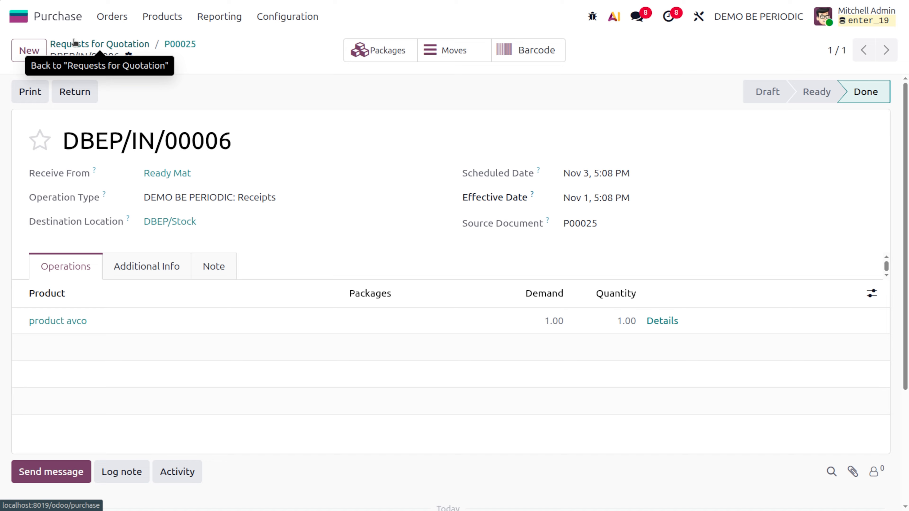
click(20, 15)
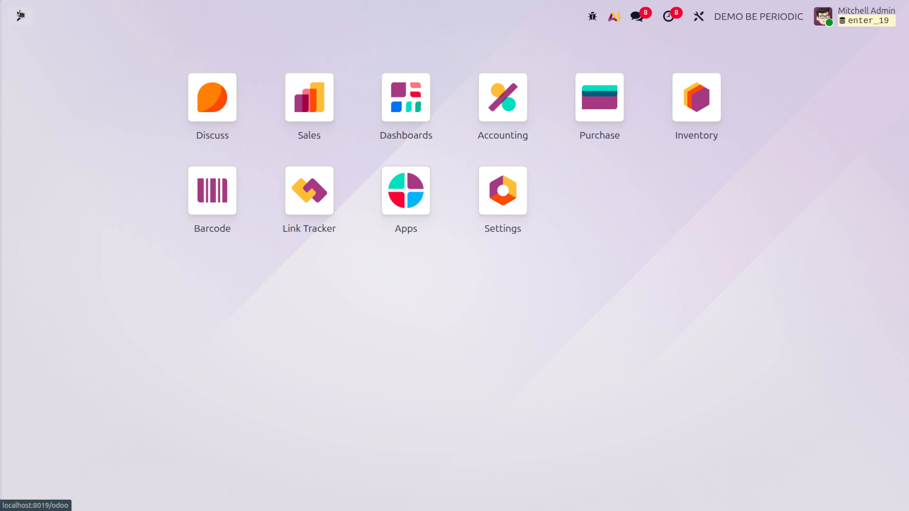
text(inv)
key(Return)
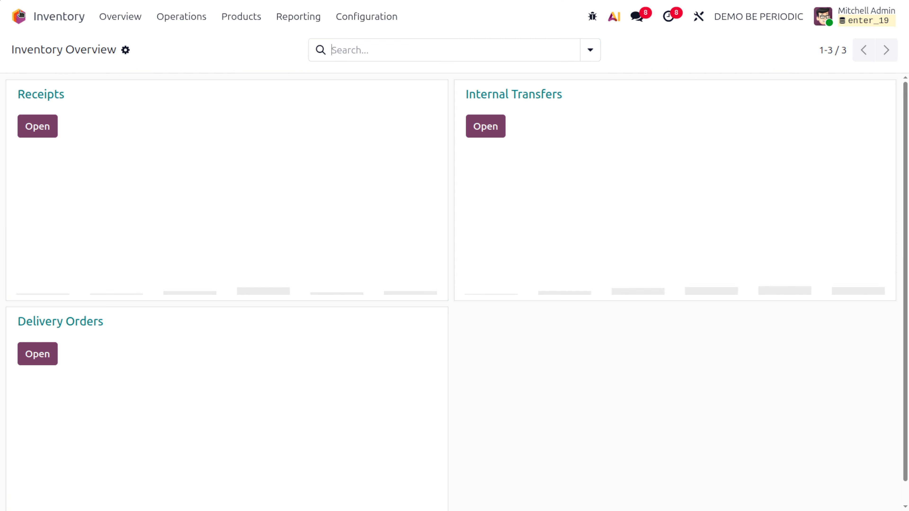
Reopen the Inventory Valuation report in Accounting to check the valuation with the backdated receipt.
click(31, 23)
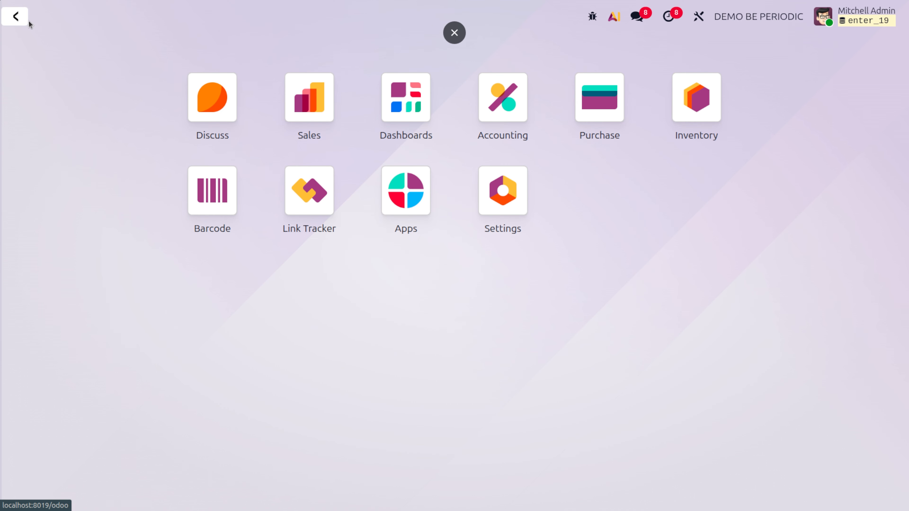
text(invento)
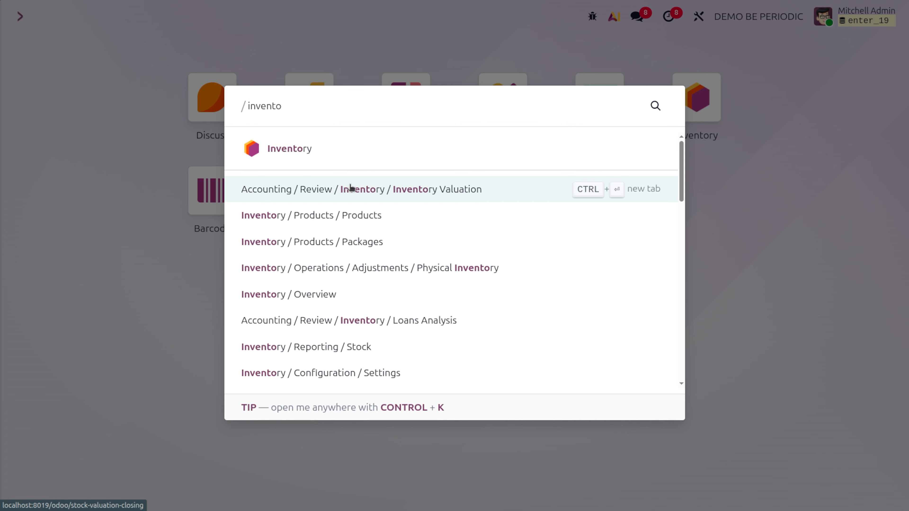
click(351, 187)
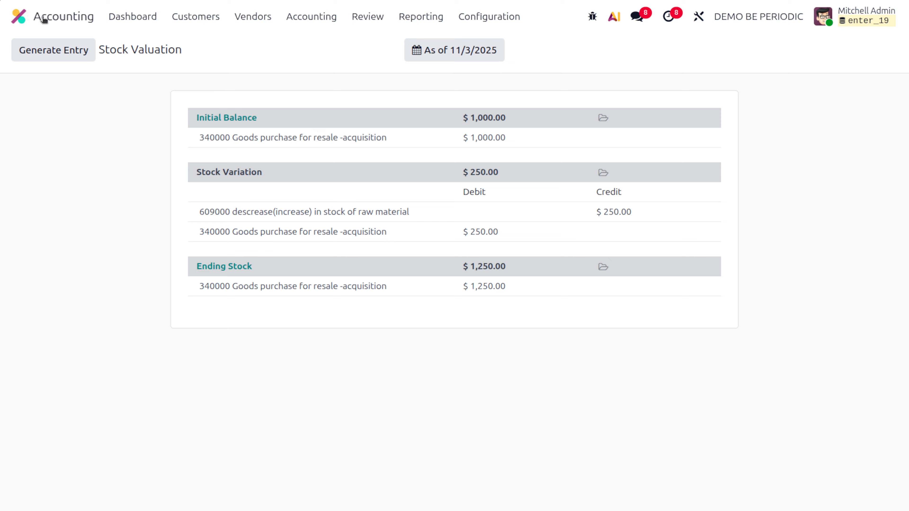
Open the Stock report in Inventory and filter it to the DEMO BE PERIODIC category.
click(26, 17)
text(stock)
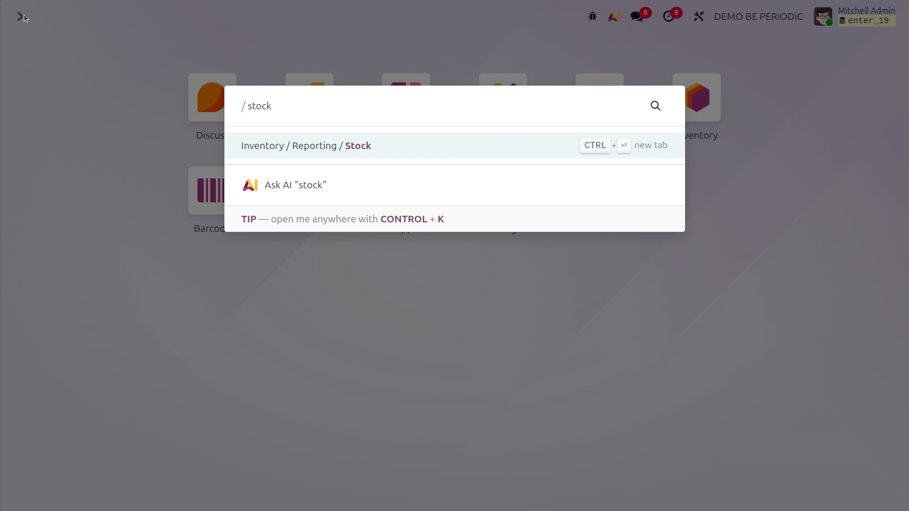
key(Return)
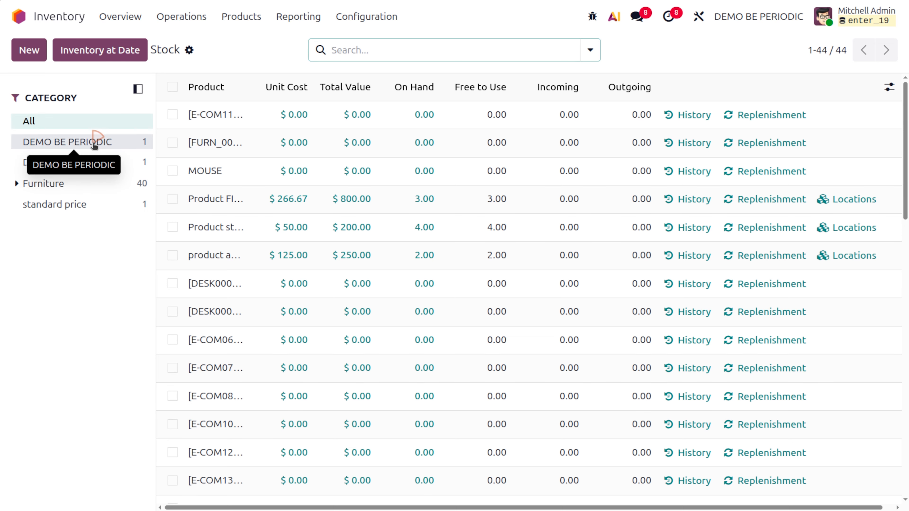
click(94, 142)
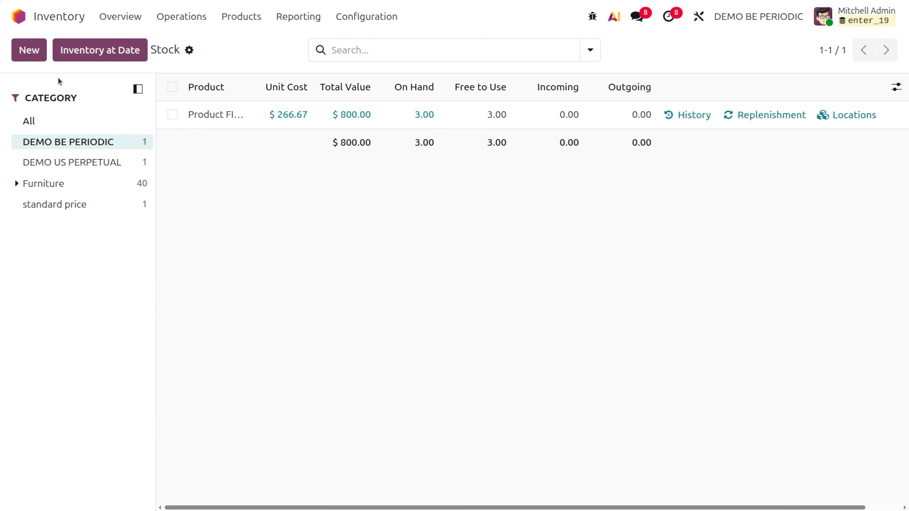
Display the inventory as of November 1, 2025, 5:12 PM, and look through the product list.
click(71, 55)
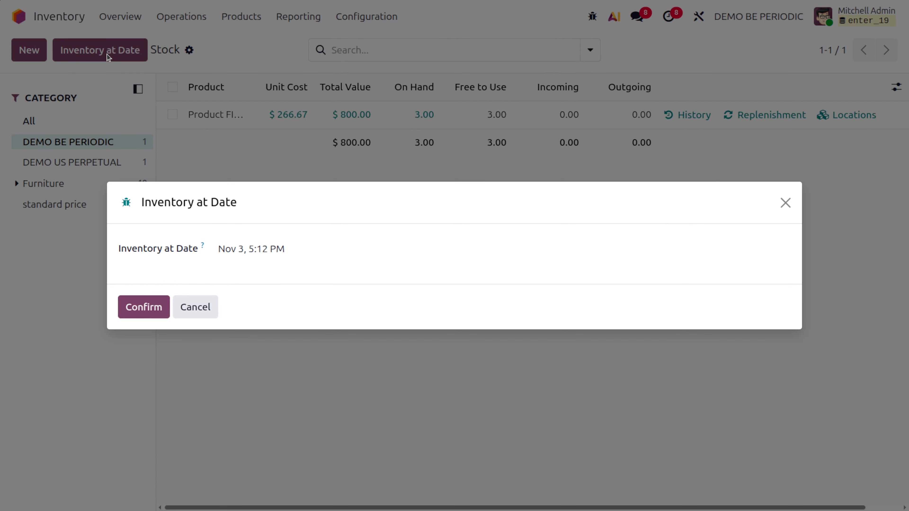
click(249, 251)
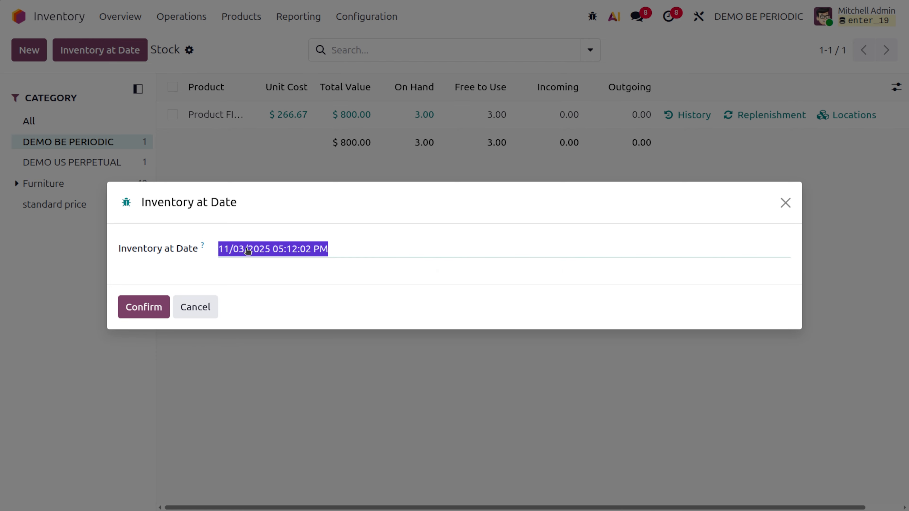
click(591, 335)
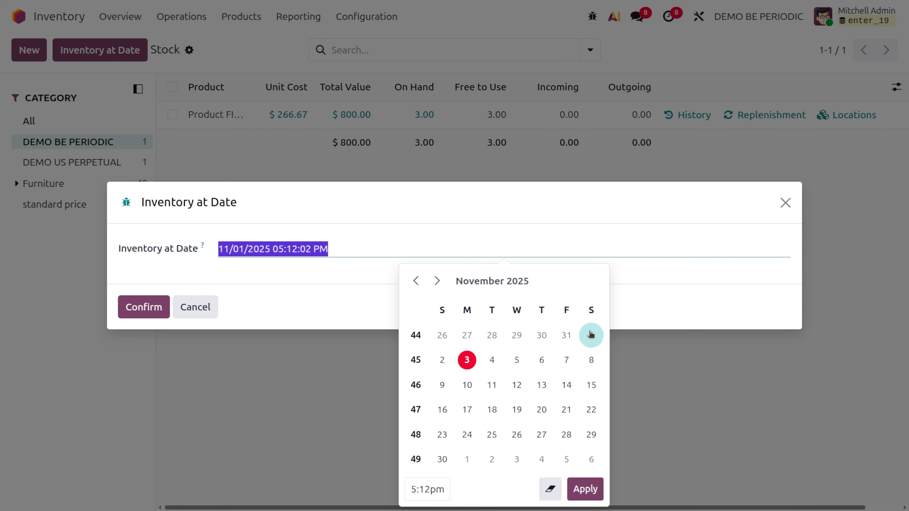
click(588, 495)
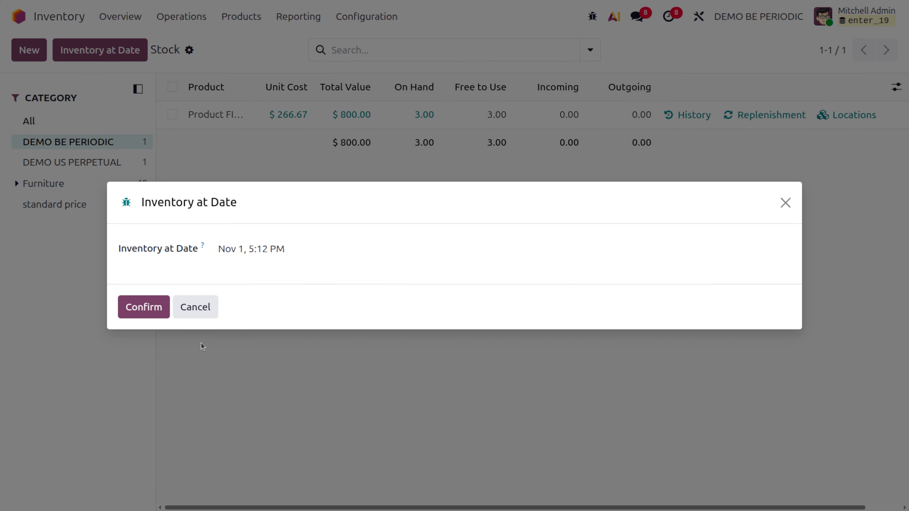
click(131, 308)
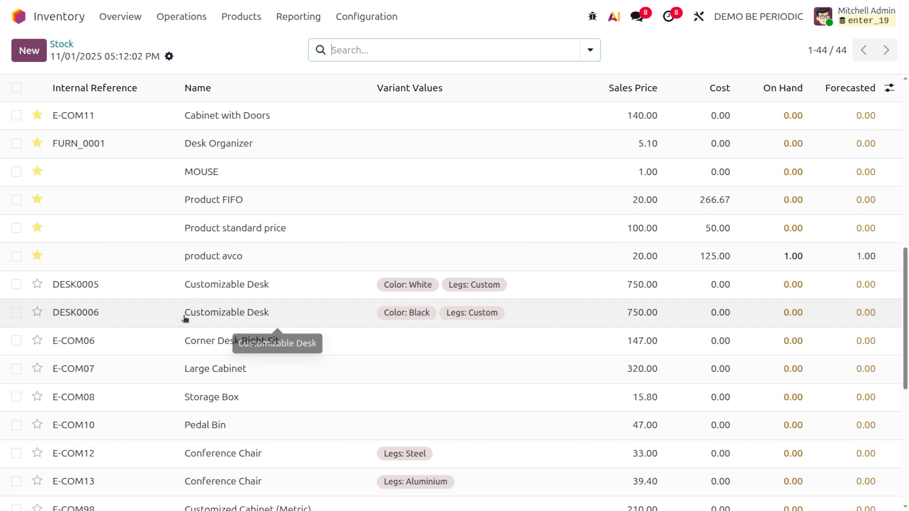
scroll(183, 317, down, 15)
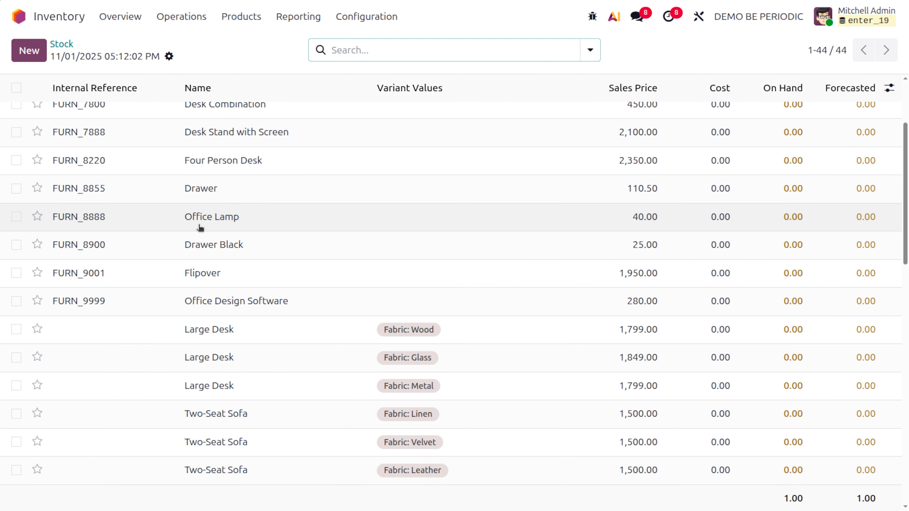
scroll(201, 228, up, 15)
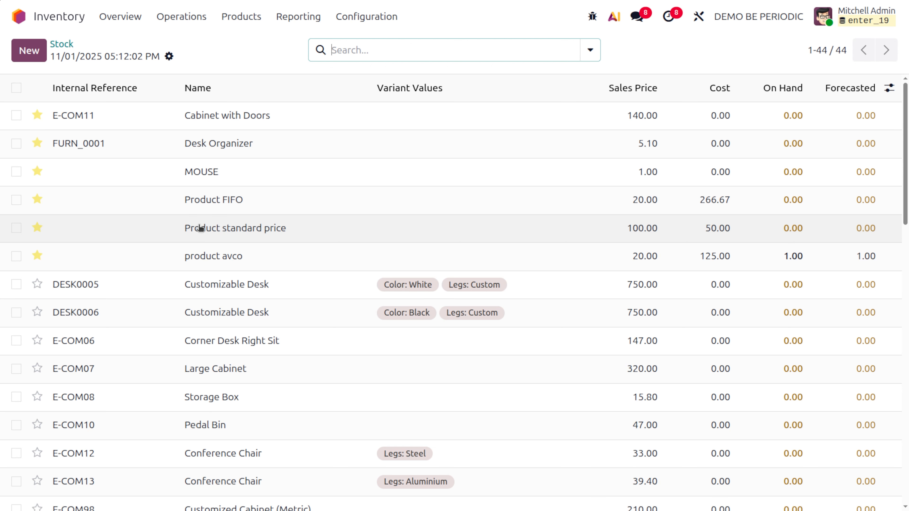
Filter the dated inventory list by Goods and Purchase.
click(590, 50)
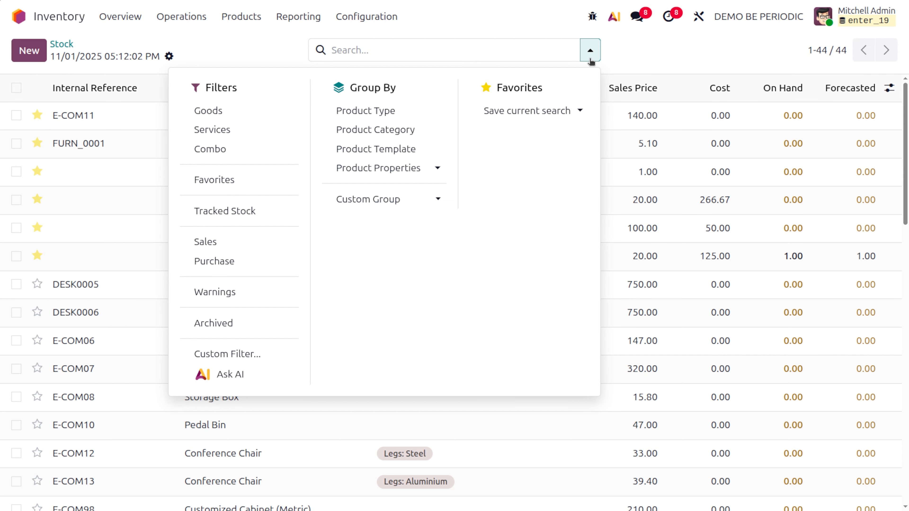
click(247, 115)
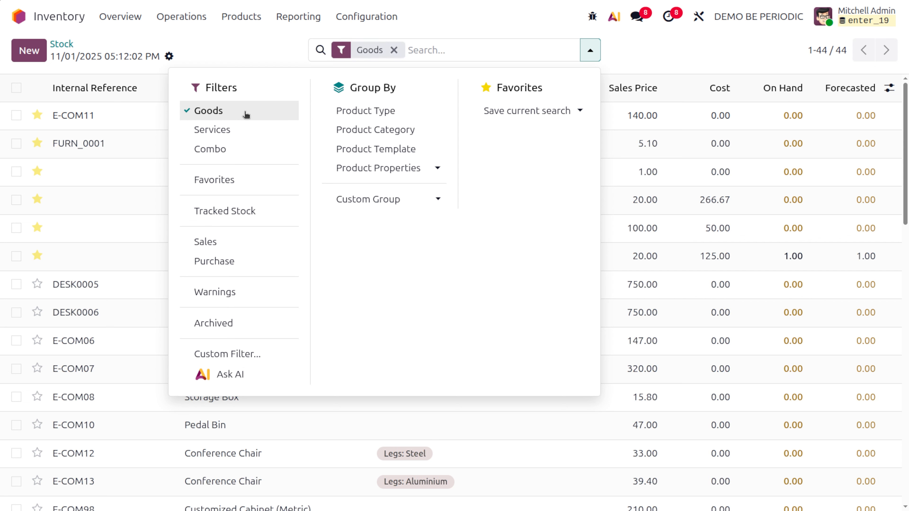
click(243, 263)
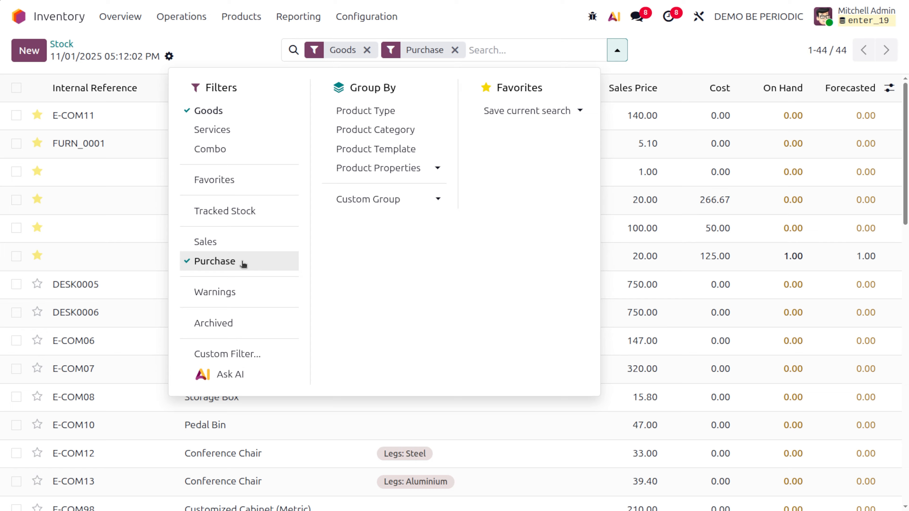
Start a custom filter on the dated inventory list with its rule based on the Products field.
click(236, 353)
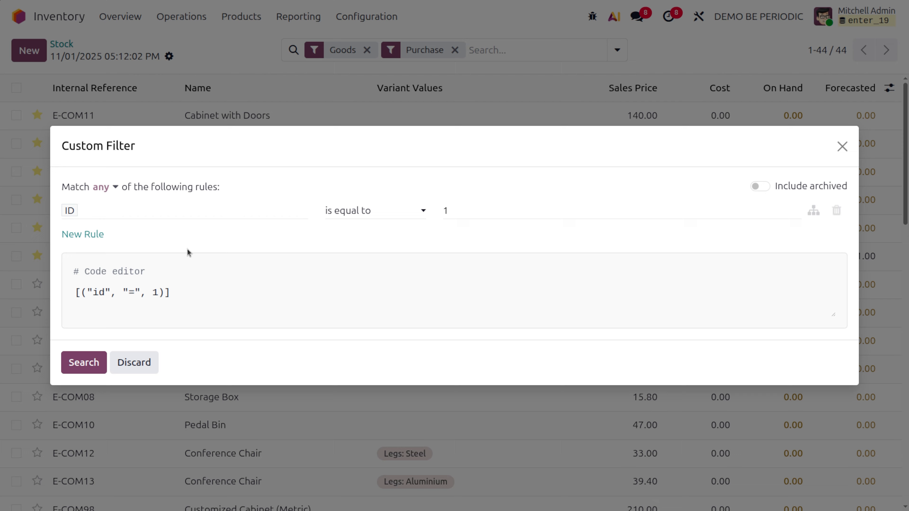
click(156, 216)
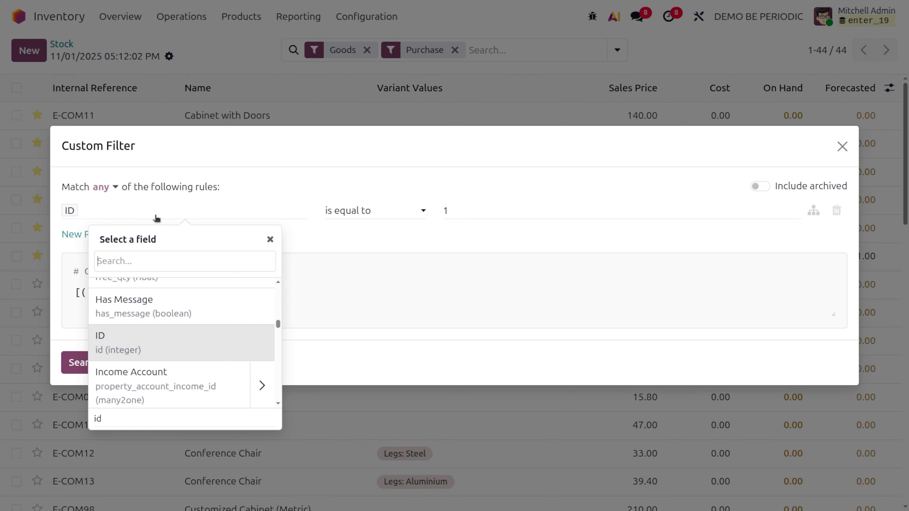
text(avc)
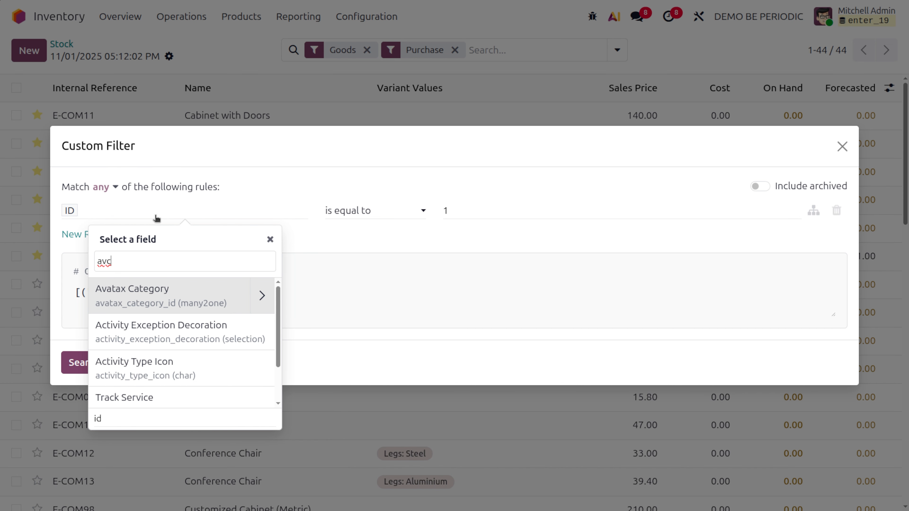
key(BackSpace)
key(BackSpace)
key(BackSpace)
text(p)
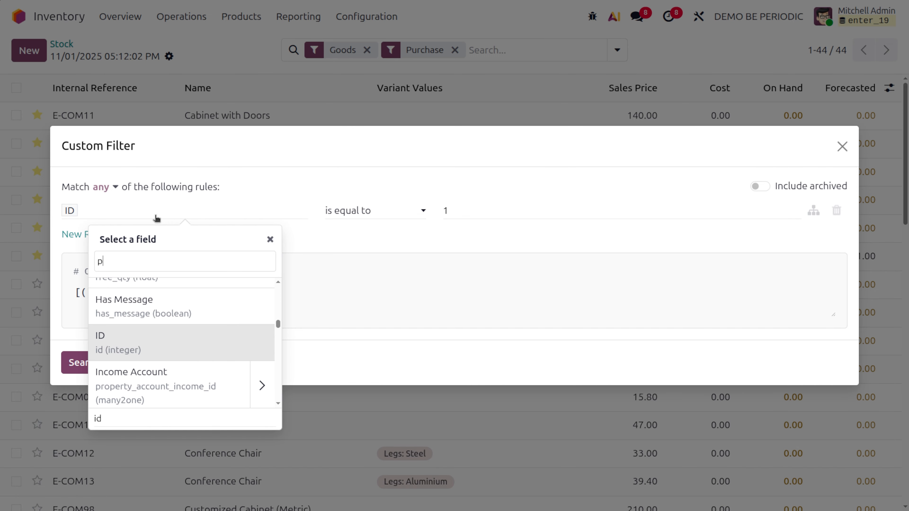
text(rod)
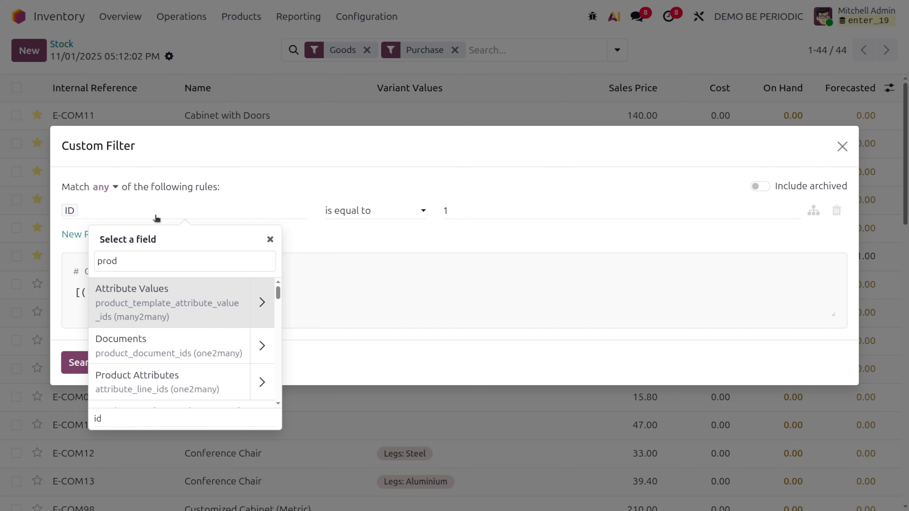
scroll(196, 357, down, 5)
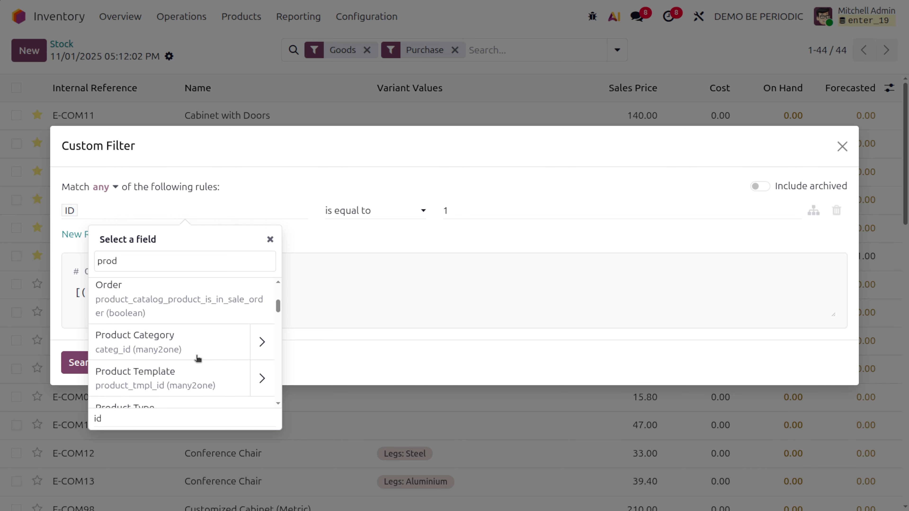
scroll(198, 359, up, 1)
scroll(197, 359, down, 3)
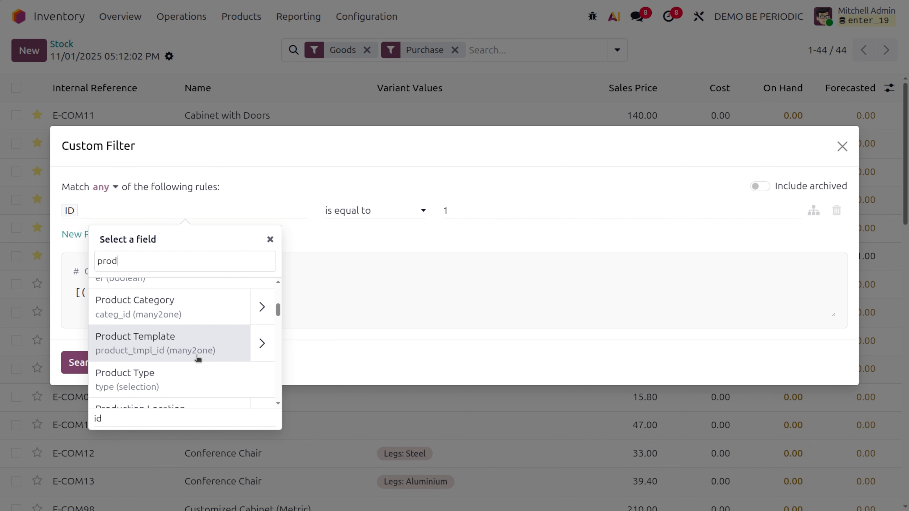
scroll(198, 358, down, 1)
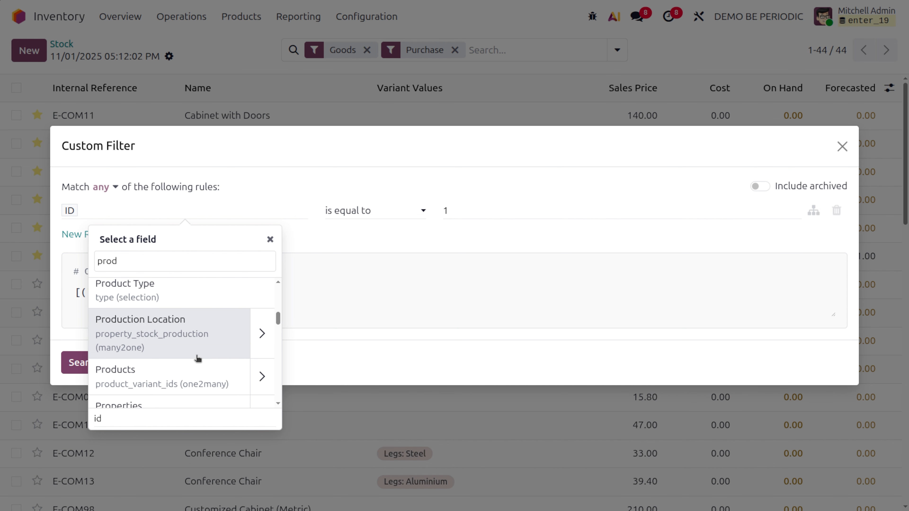
key(Return)
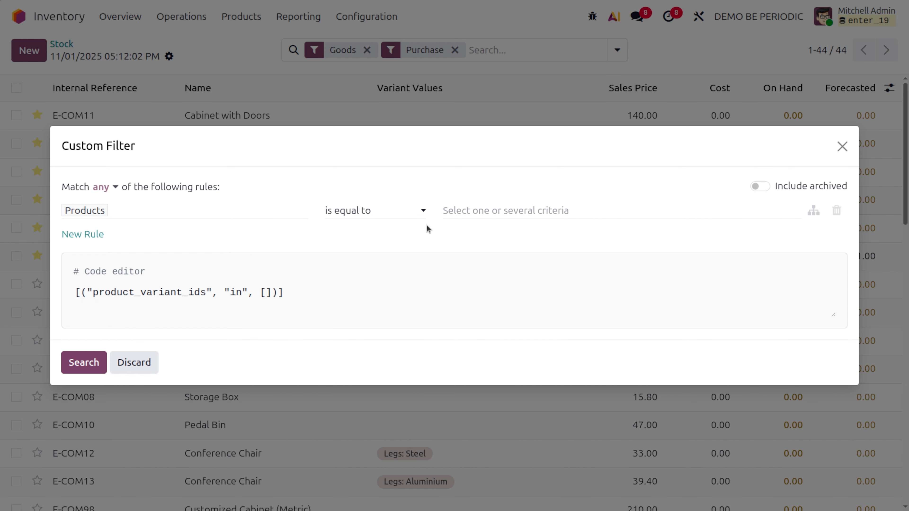
Set the Products rule to equal product avco and apply the custom filter.
click(480, 208)
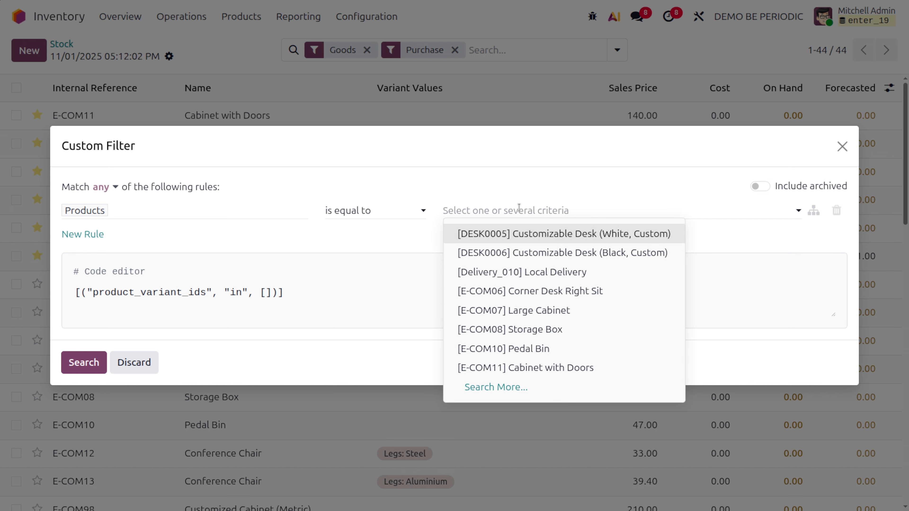
text(avc)
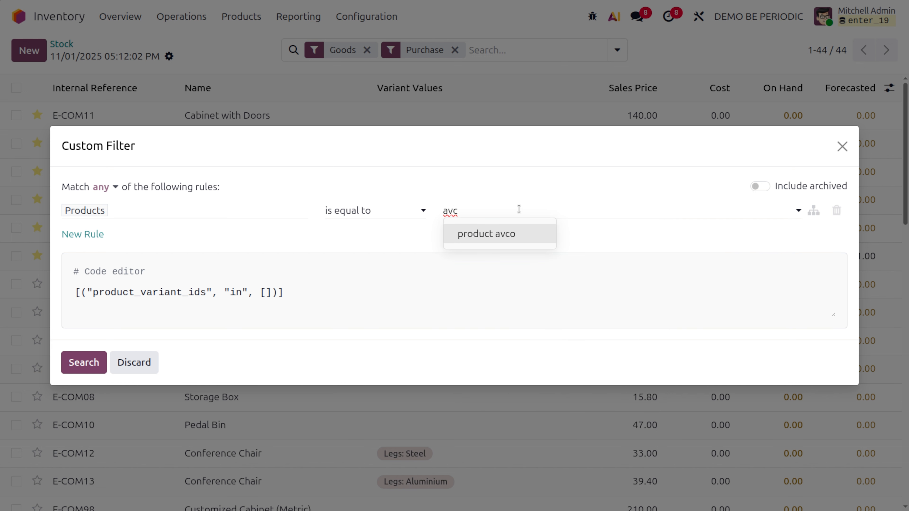
key(Return)
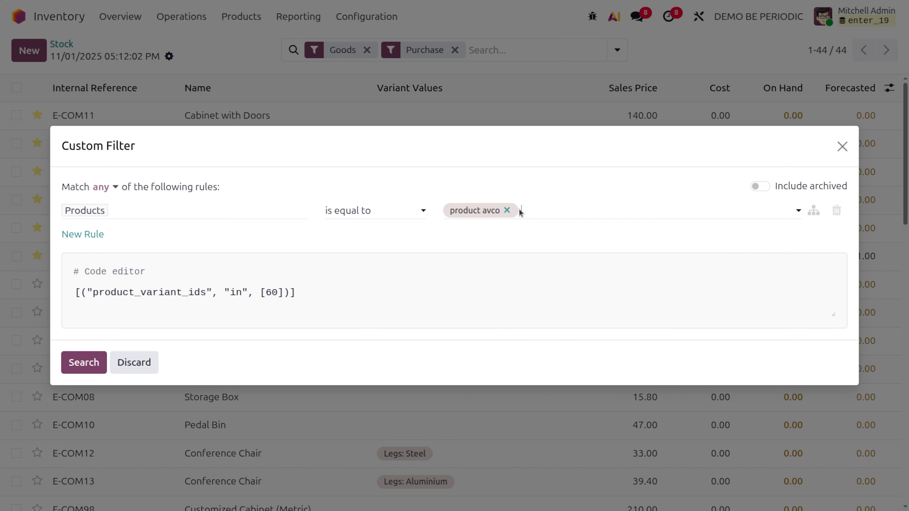
click(97, 362)
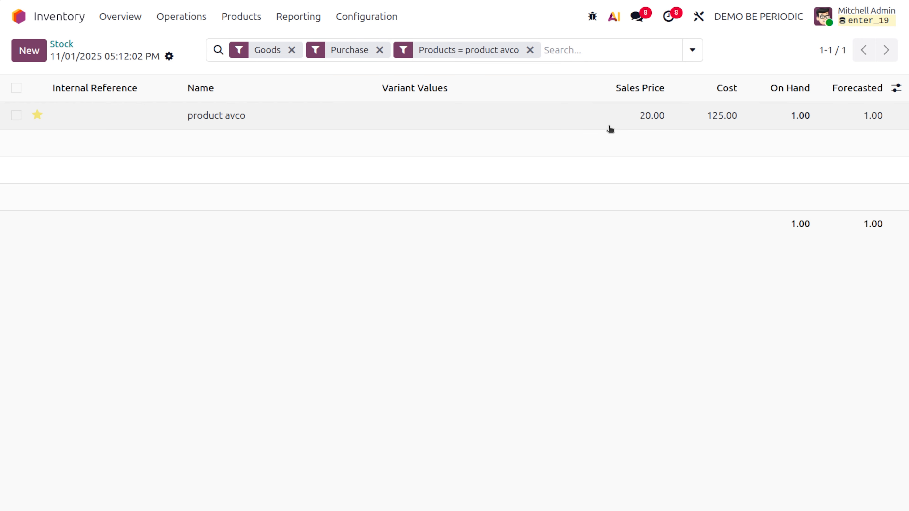